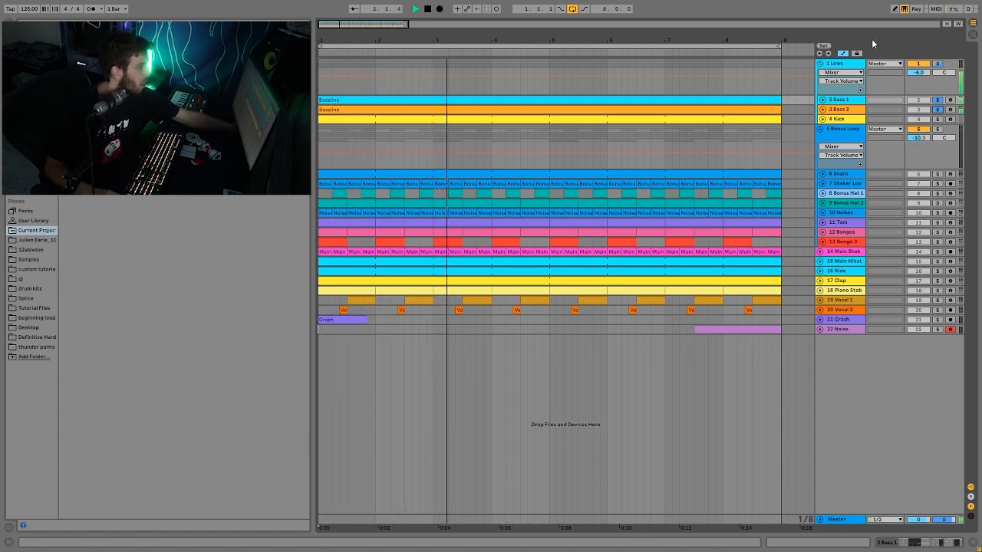
- Unfold the Bass 2 and Bass 1 tracks and play the two soloed basslines together
click(822, 109)
key(space)
click(821, 100)
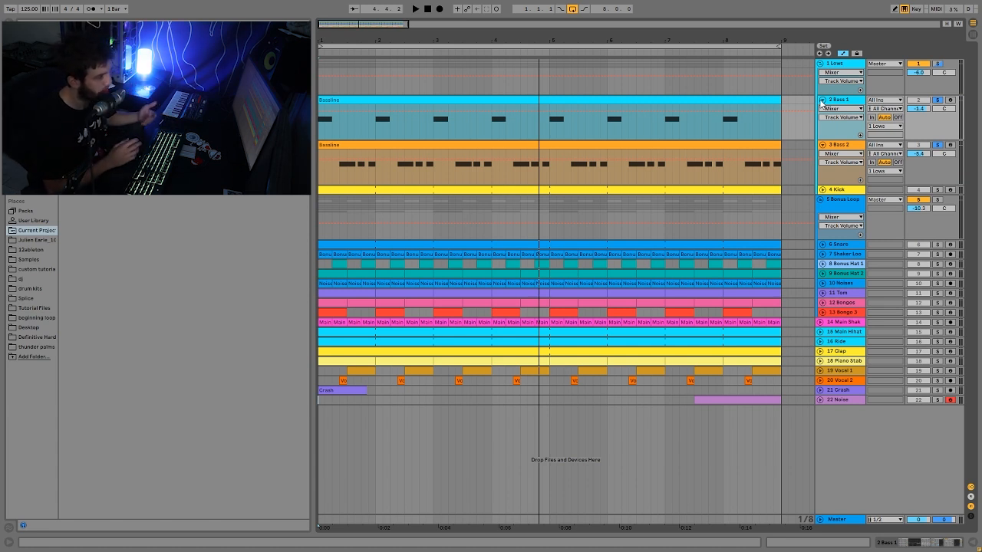
key(space)
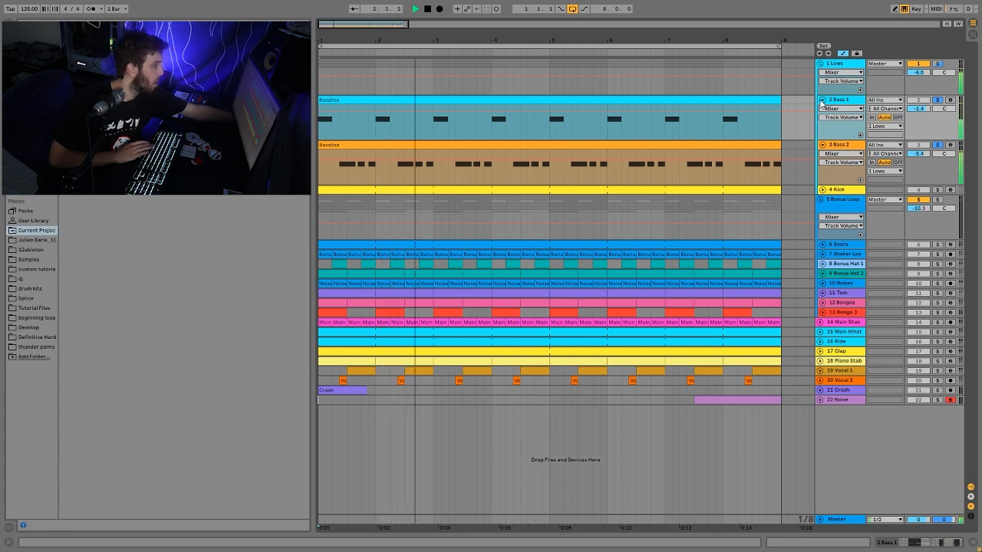
key(space)
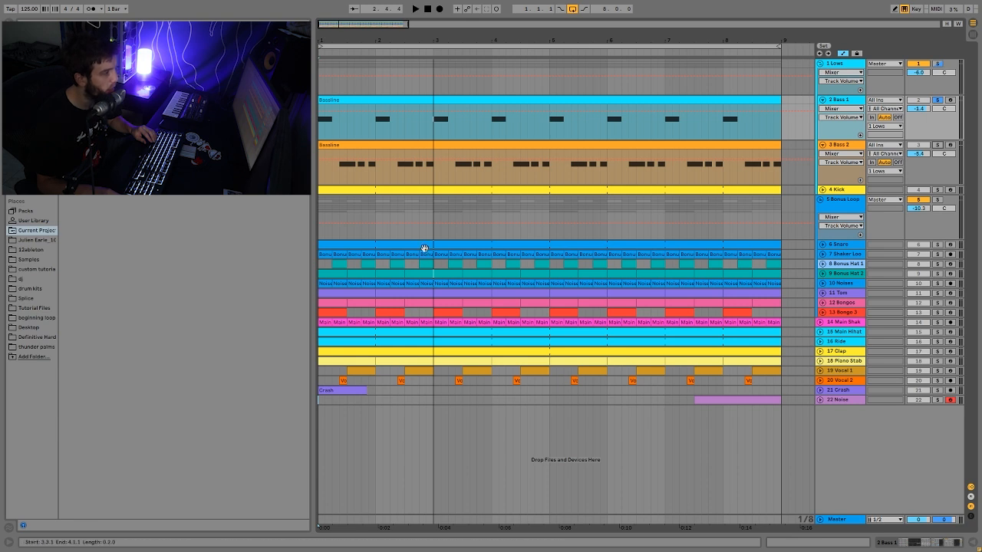
- Listen to Bass 1 on its own and show its device chain
key(space)
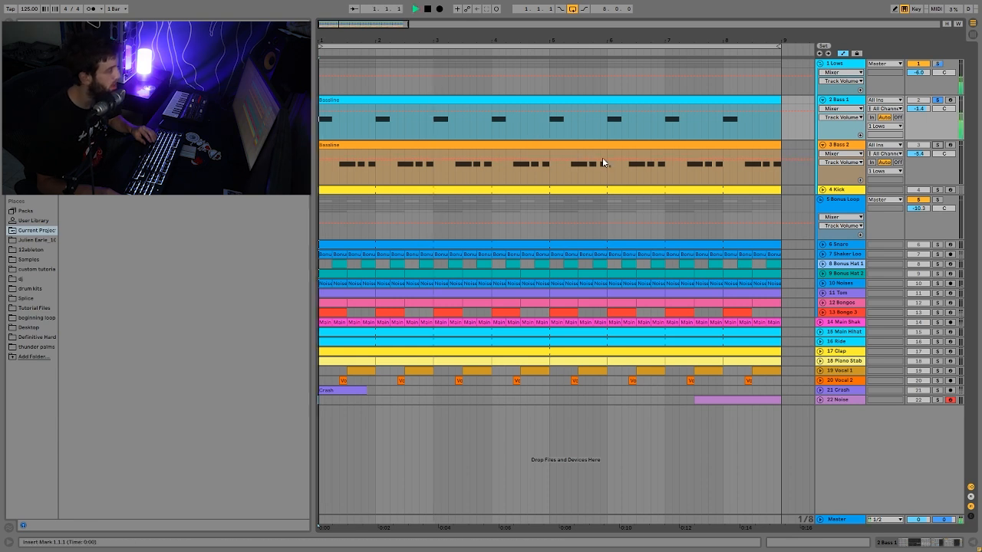
double_click(836, 102)
key(space)
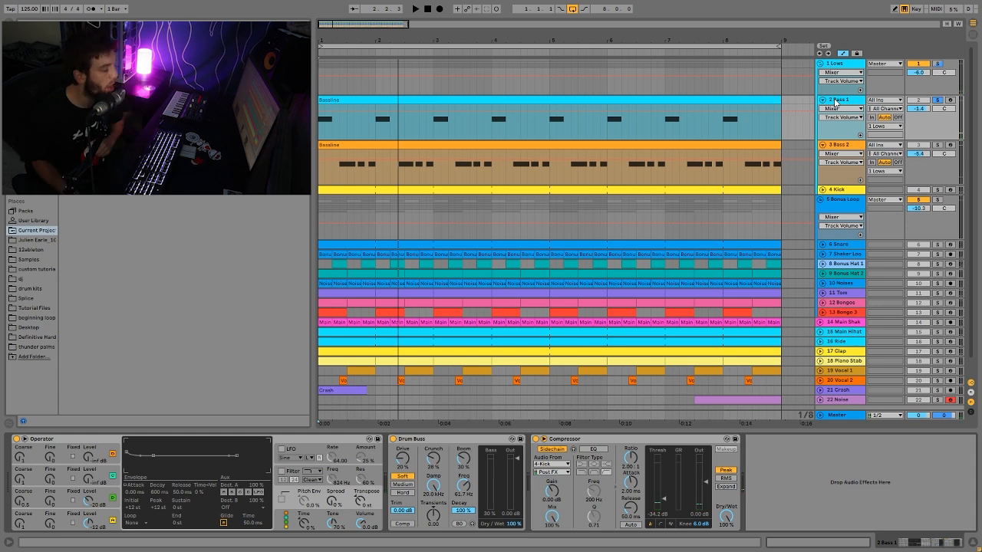
- Solo Bass 2, show its device chain and listen to its bassline
click(936, 146)
key(space)
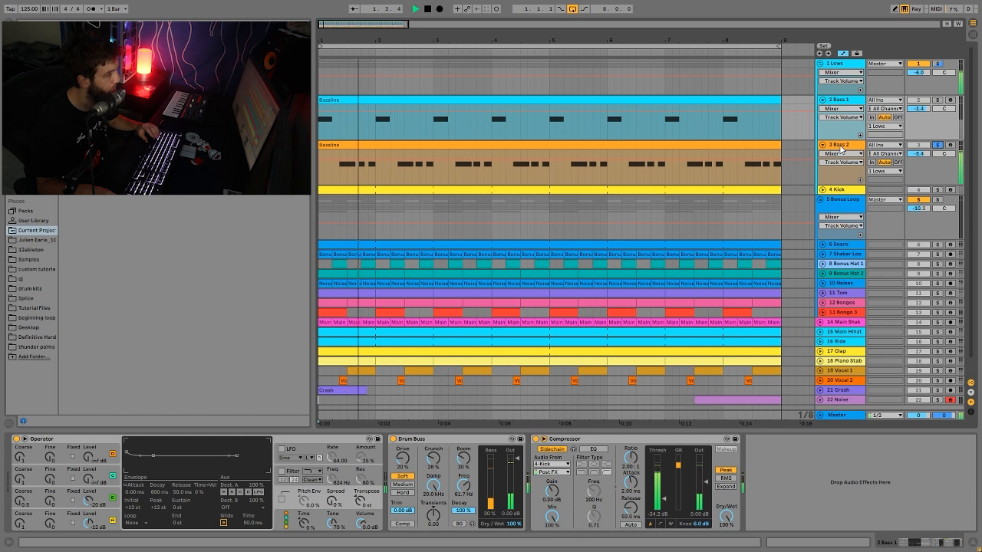
click(839, 145)
key(space)
key(space)
key(space)
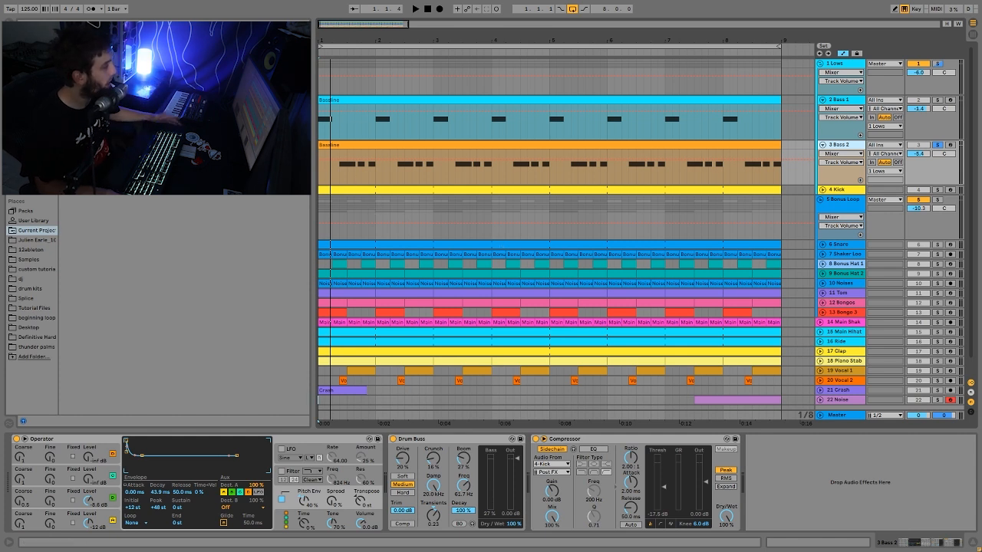
- Select the first bar across both bass clips, and solo Bass 1 to listen from bar 1
drag(320, 124, 373, 152)
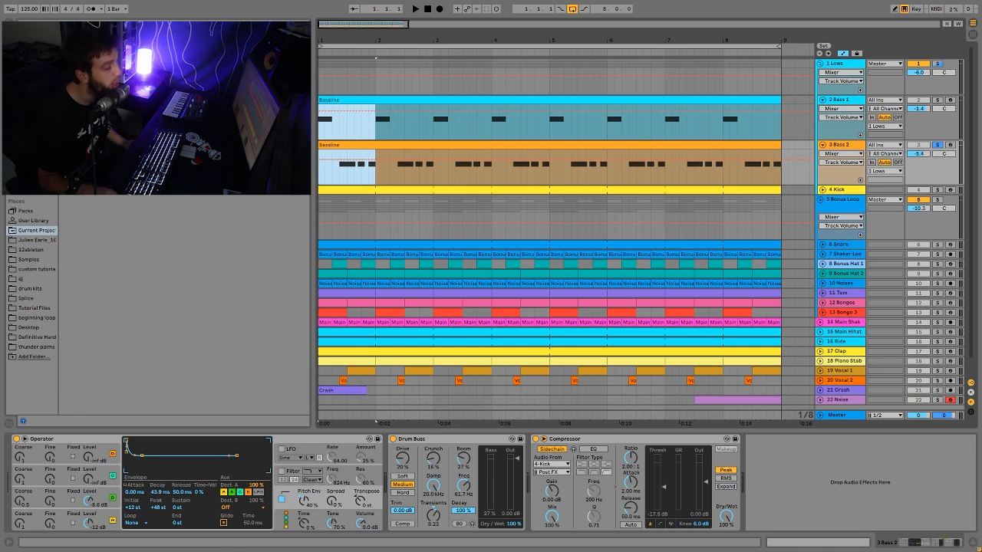
click(836, 147)
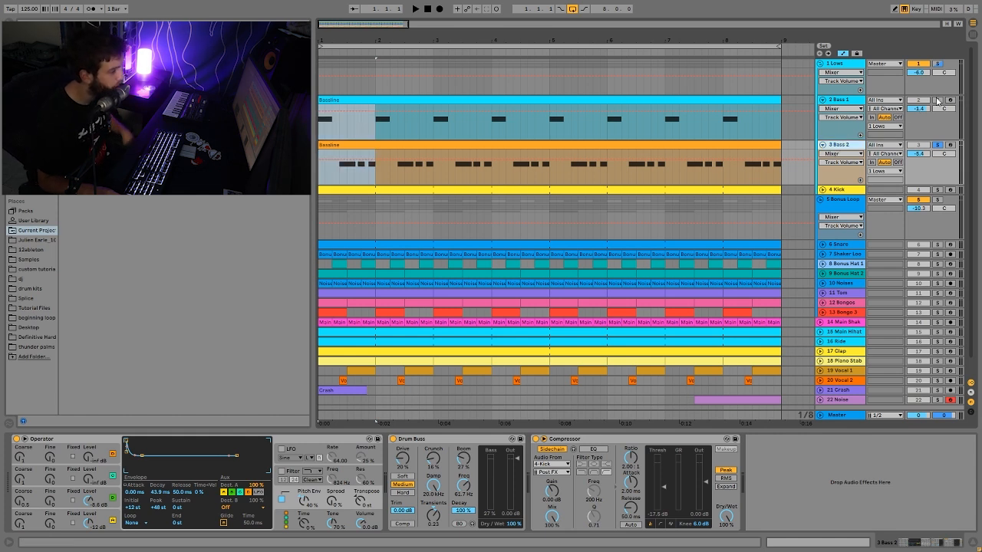
ctrl+click(937, 100)
click(847, 100)
key(space)
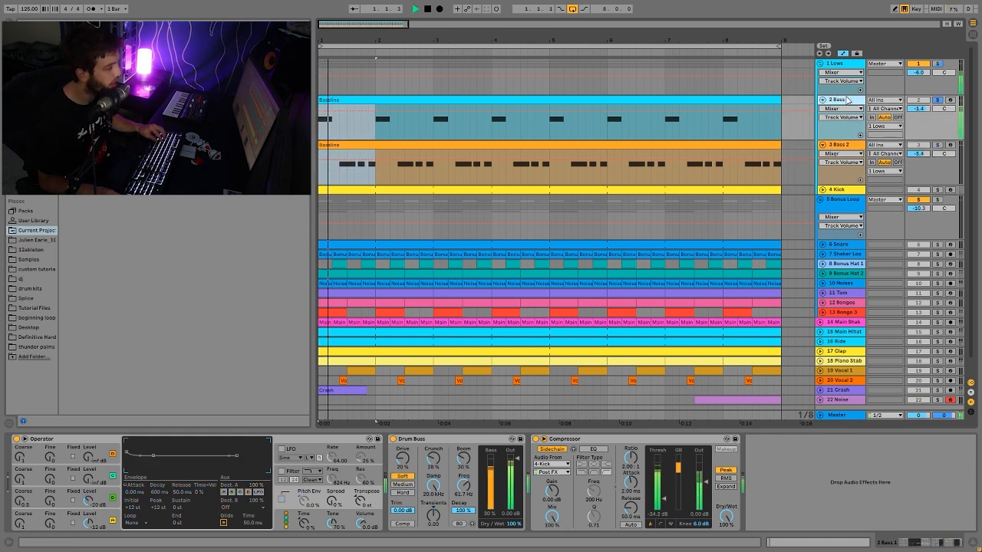
key(space)
- Solo Bass 2 with its device chain shown and listen to its part from bar 1
key(space)
click(937, 145)
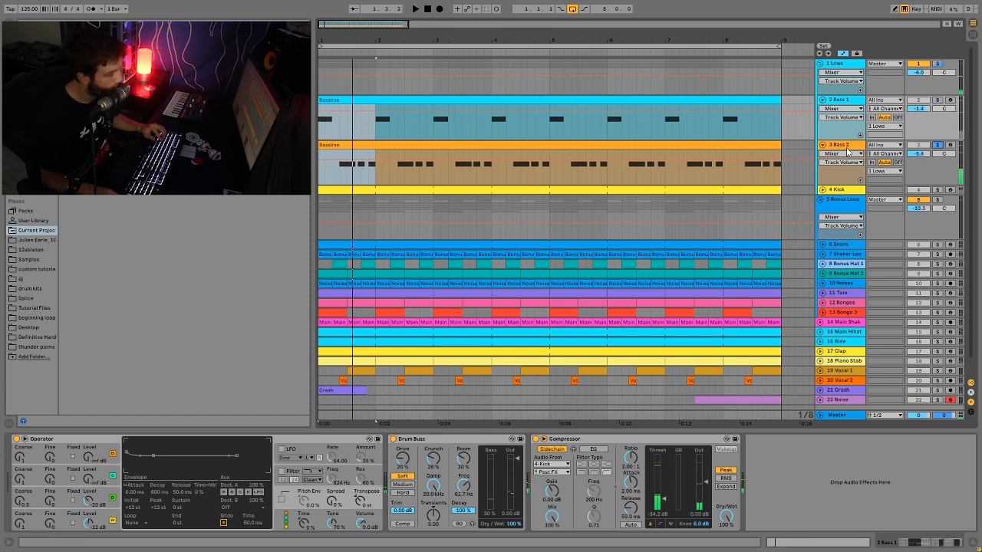
click(837, 146)
key(space)
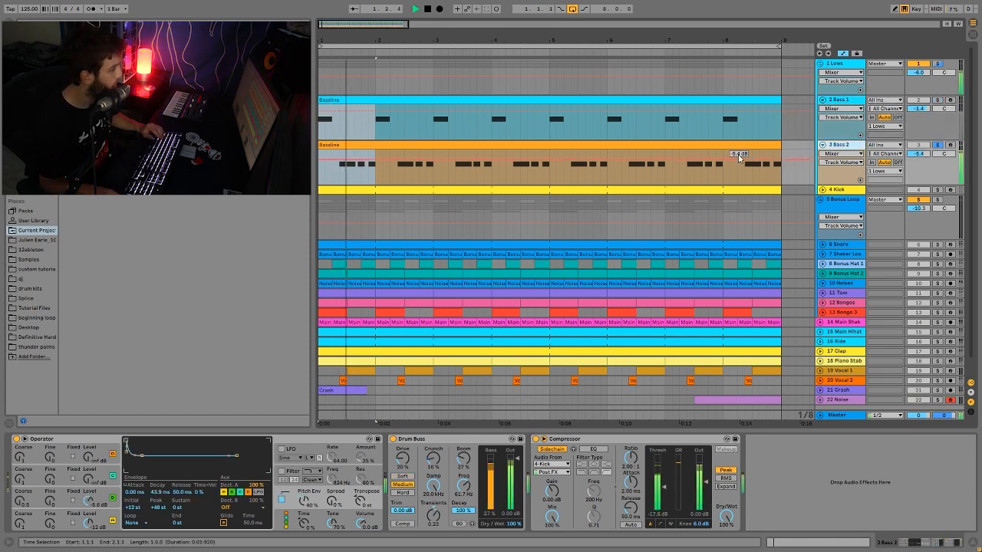
key(space)
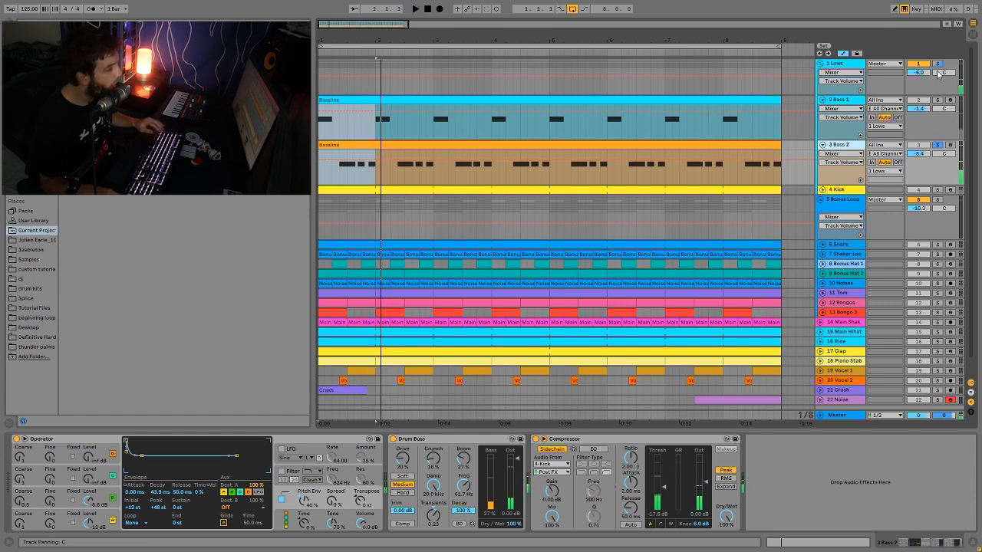
- Solo the Lows group and listen to the kick and both basses together from bar 1
click(937, 65)
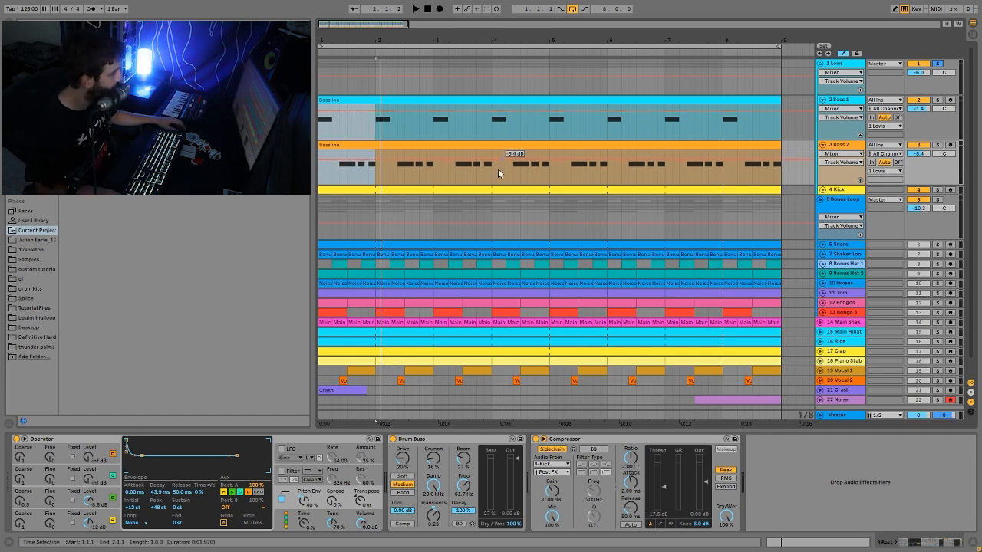
key(space)
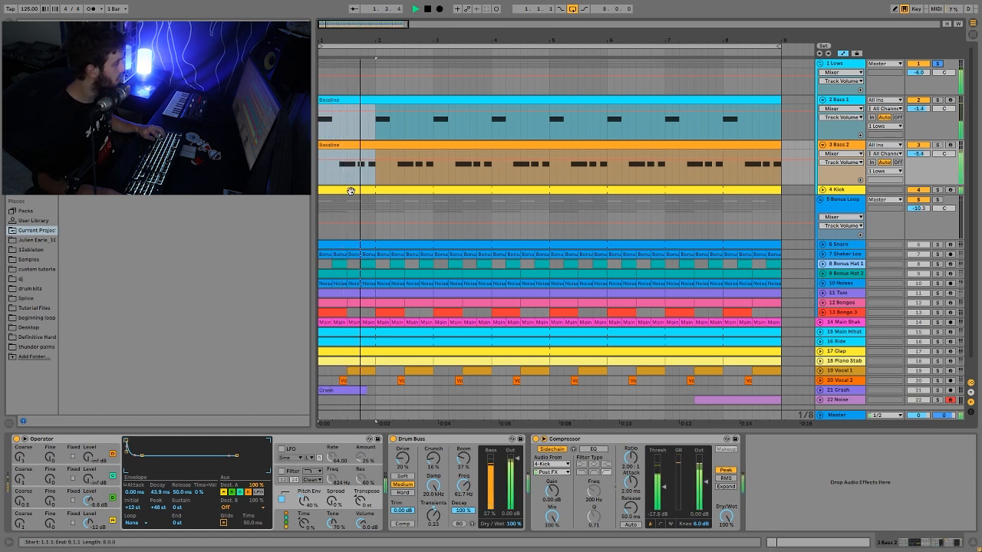
key(space)
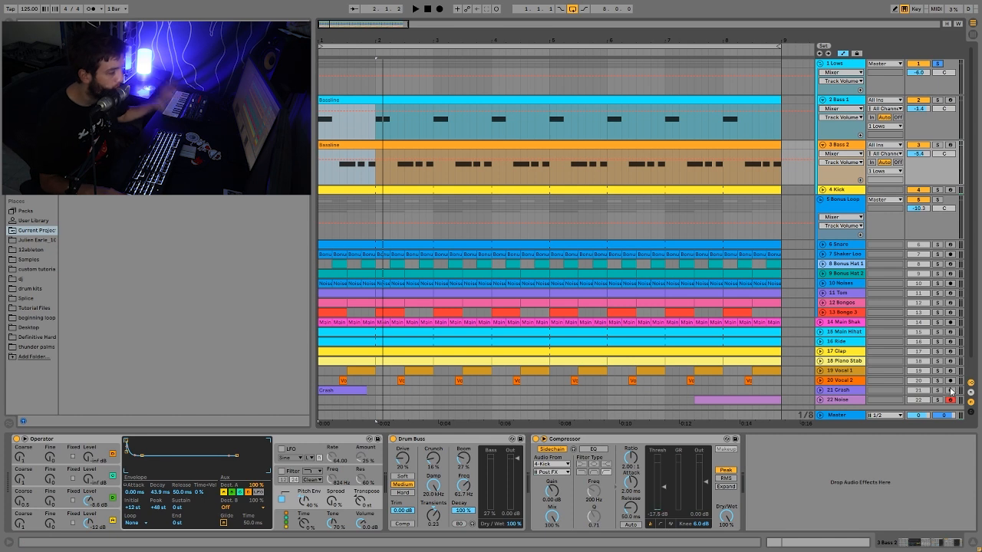
scroll(536, 253, down, 2)
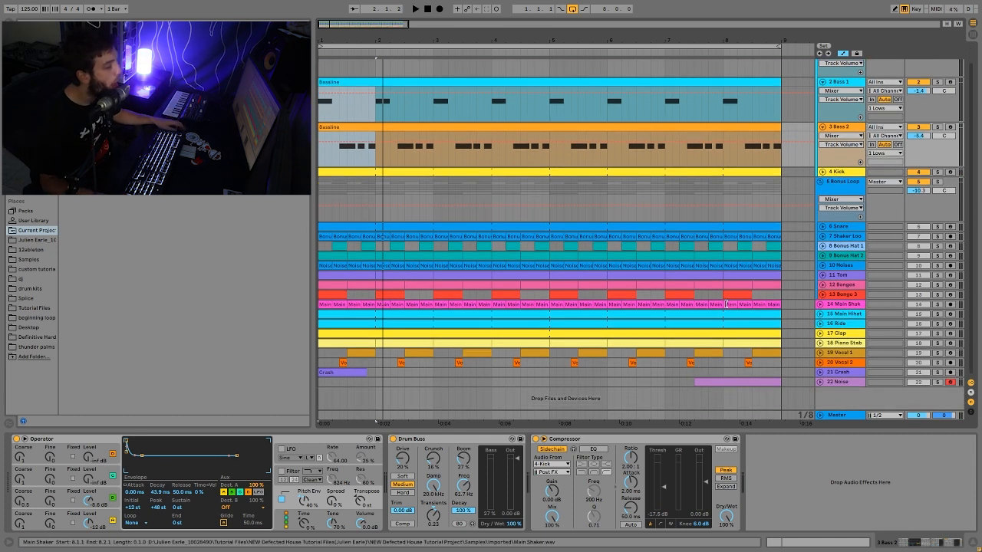
key(space)
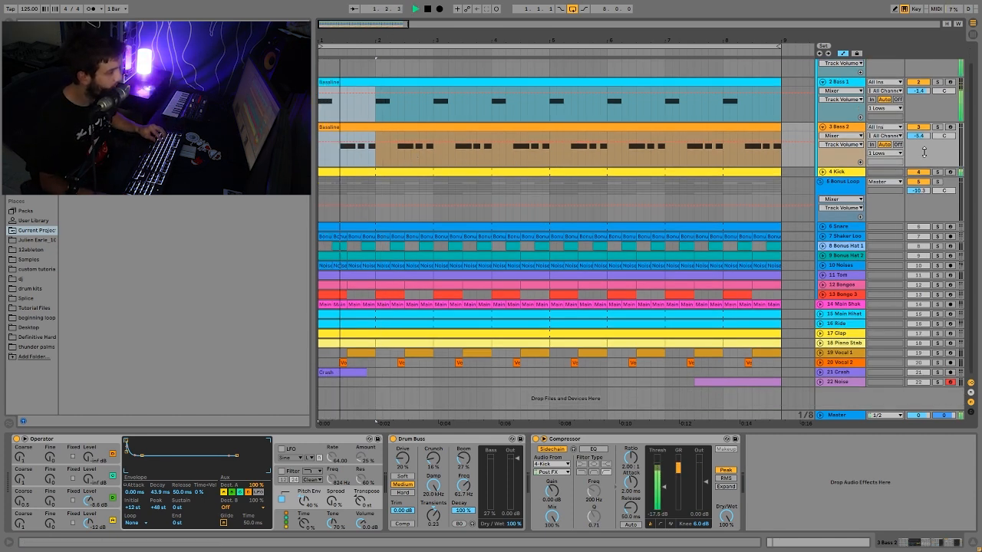
key(space)
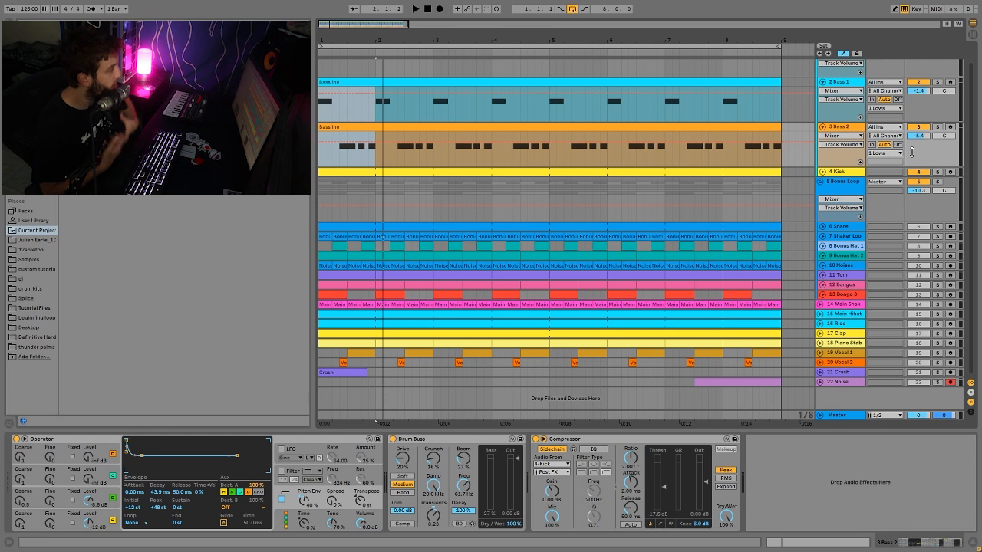
key(space)
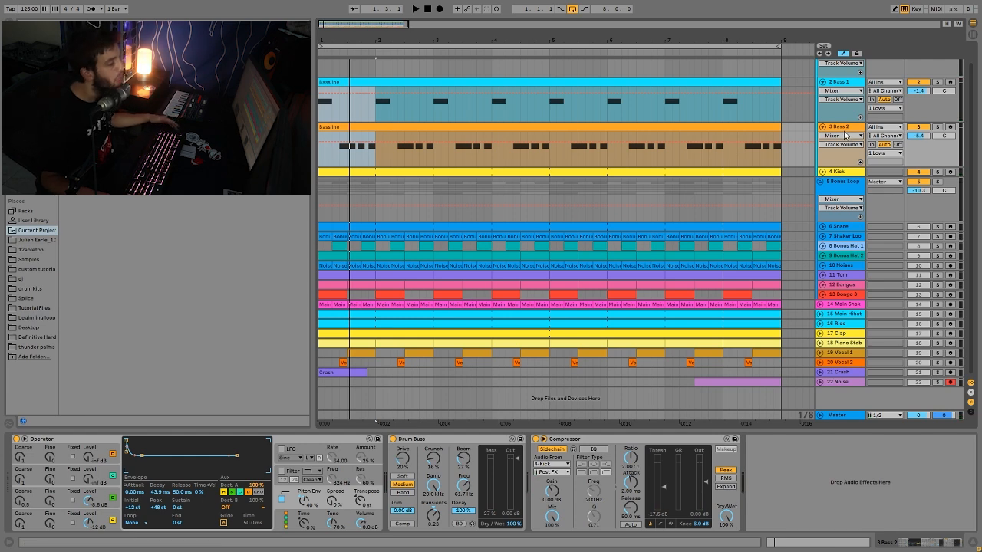
- Open the Bassline clips of Bass 1 and Bass 2 to examine their MIDI notes
click(854, 82)
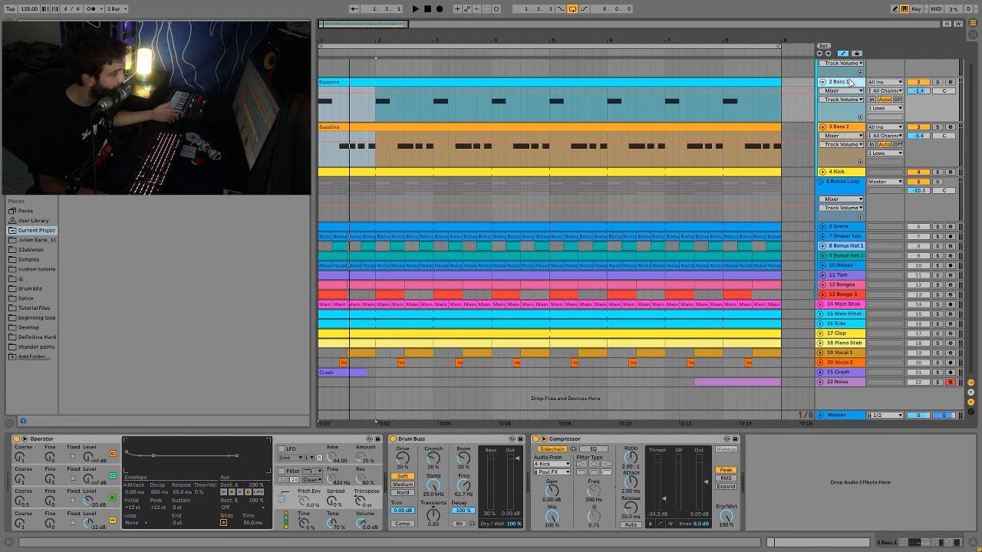
double_click(737, 81)
click(419, 144)
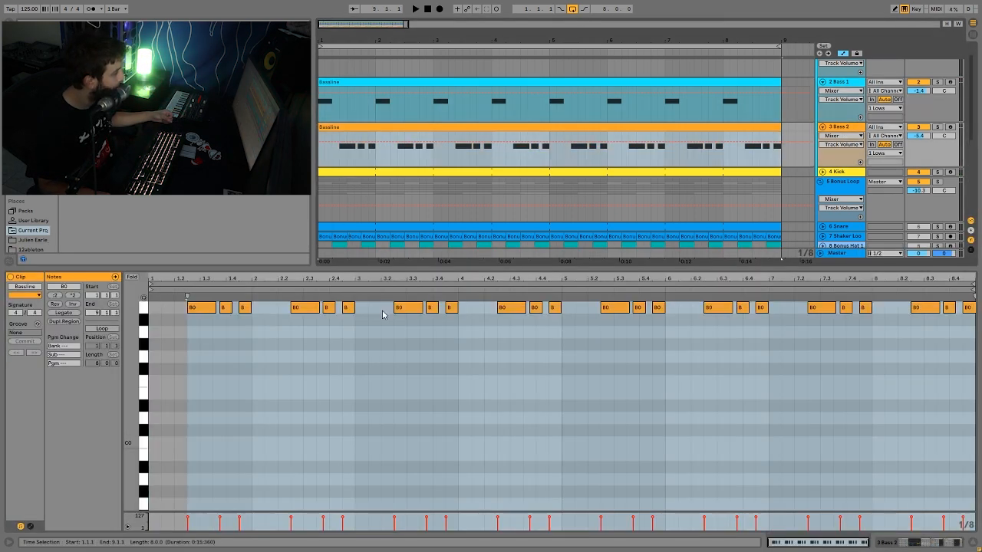
- Examine the settings of oscillators A and B in Bass 1's Operator
click(865, 90)
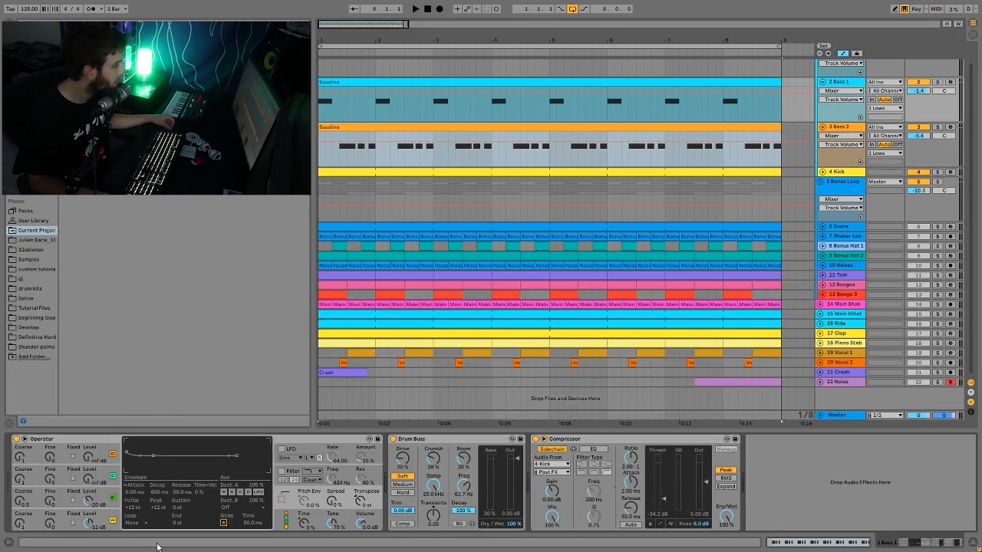
click(95, 524)
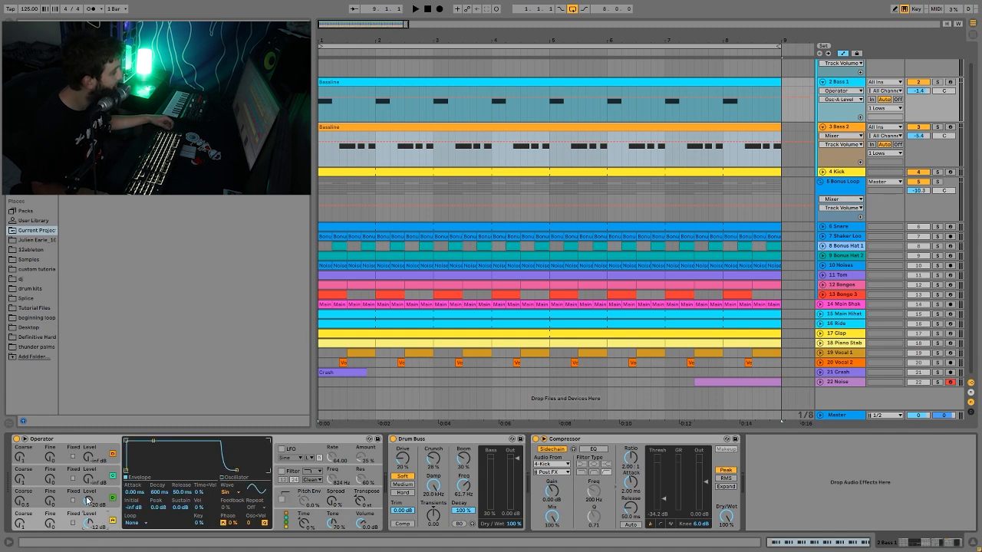
click(104, 507)
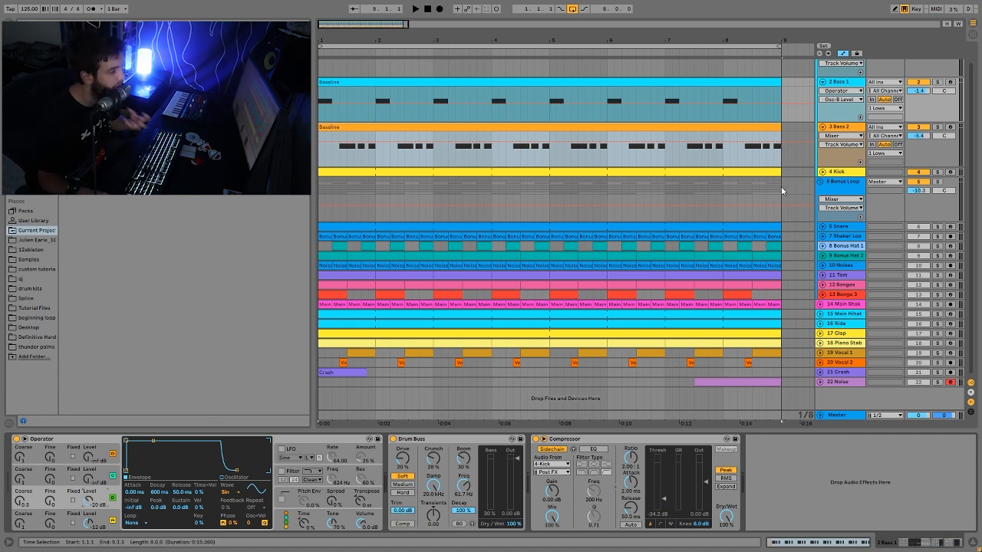
- Solo Bass 1, select oscillator B's Coarse parameter in Operator, and listen to the track repeatedly
click(936, 82)
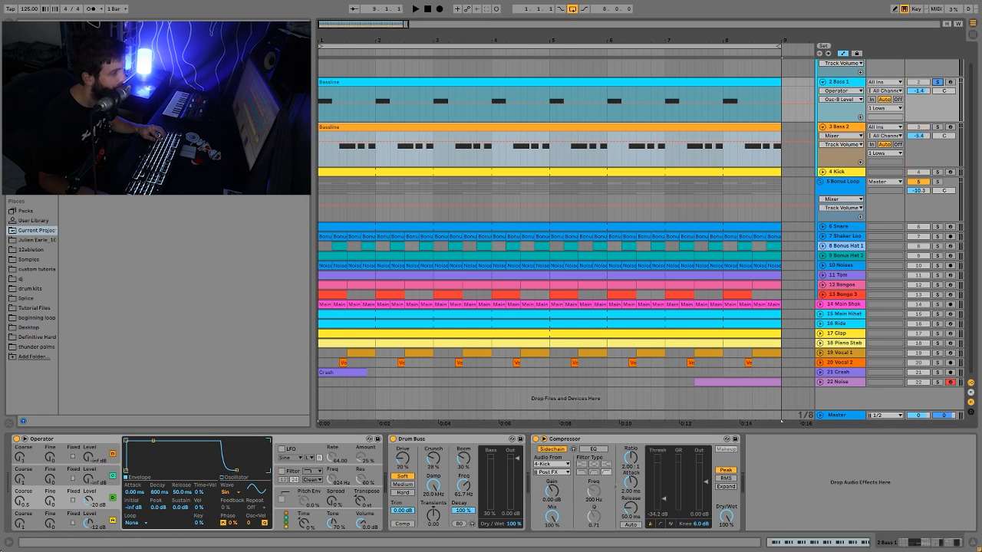
click(18, 501)
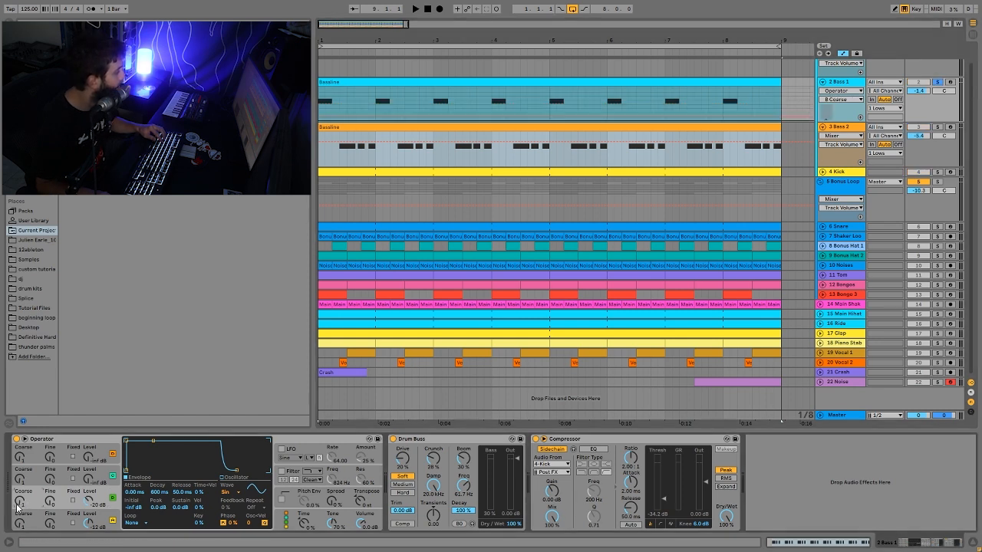
key(space)
key(space)
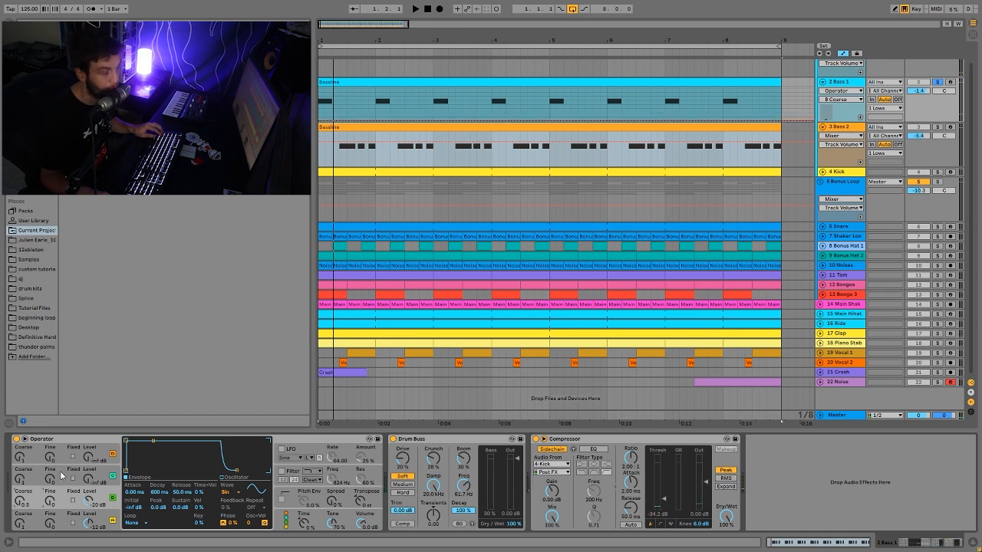
key(space)
key(space)
key(space)
key(space)
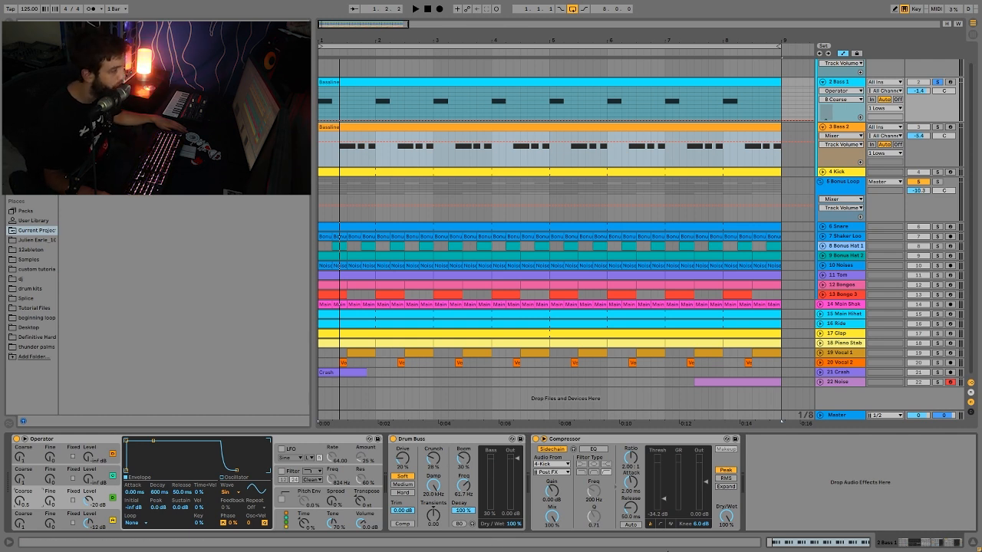
- Solo Bass 2 and examine the oscillator A and B settings in its Operator
click(936, 126)
click(834, 128)
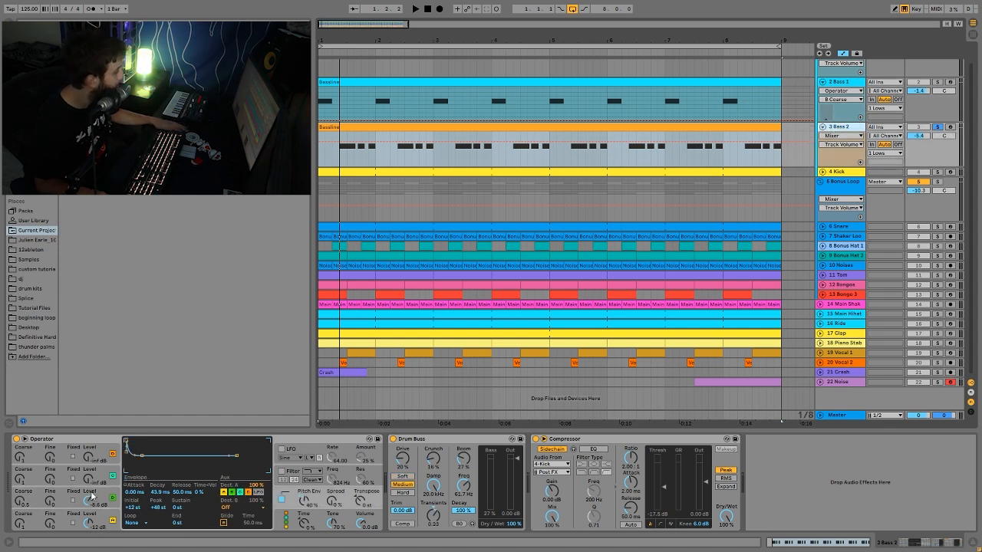
click(92, 518)
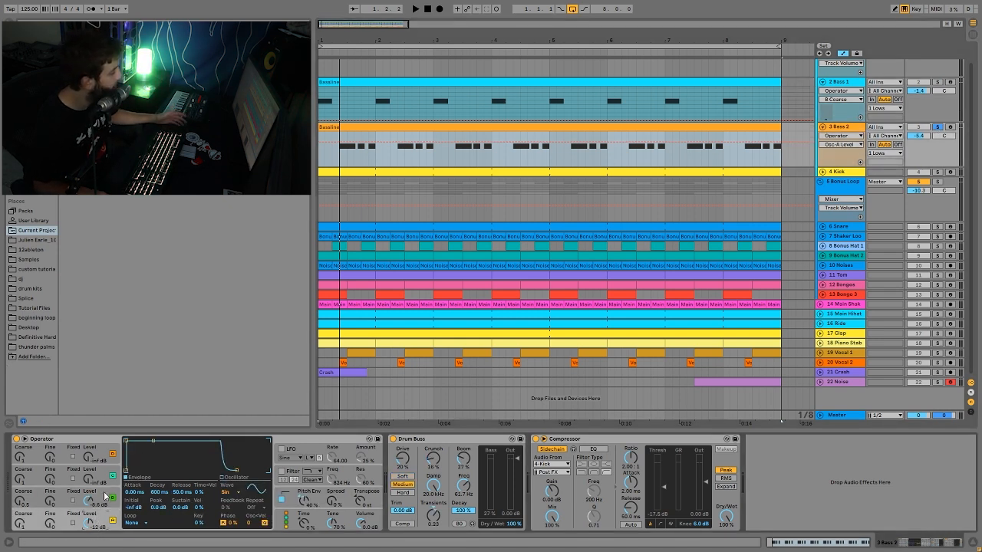
click(105, 525)
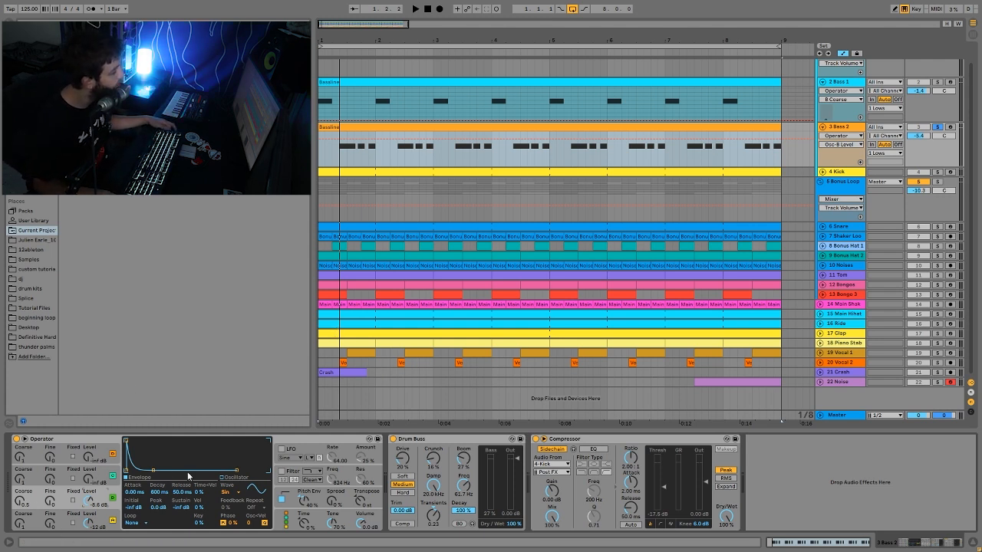
- Listen to Bass 2 with its Operator's pitch envelope shown, and add Bass 1 to the solo
click(299, 493)
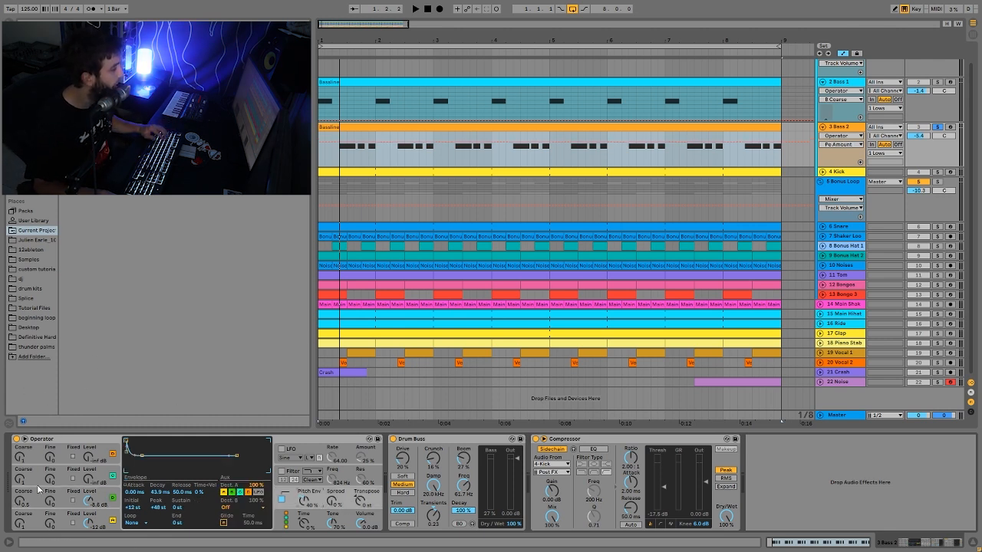
key(space)
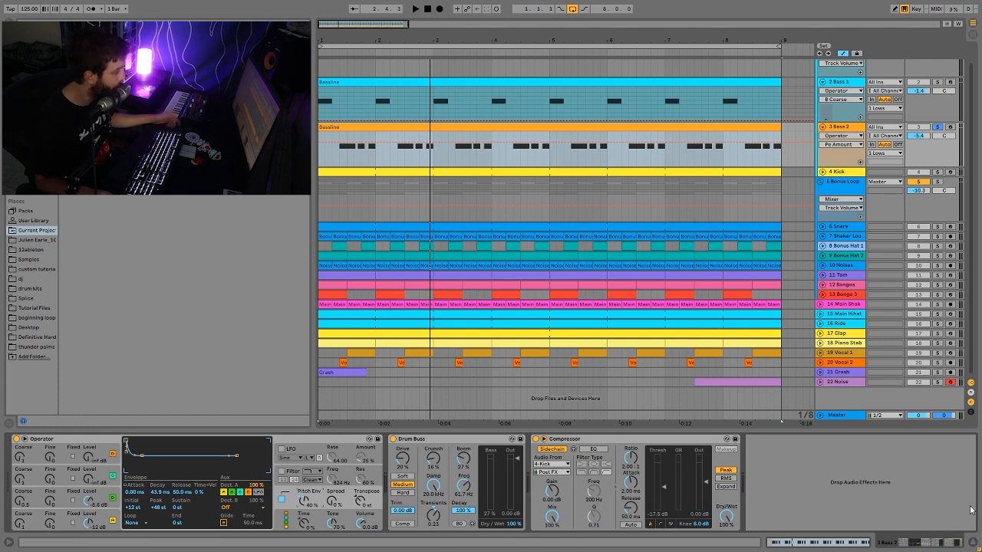
click(937, 82)
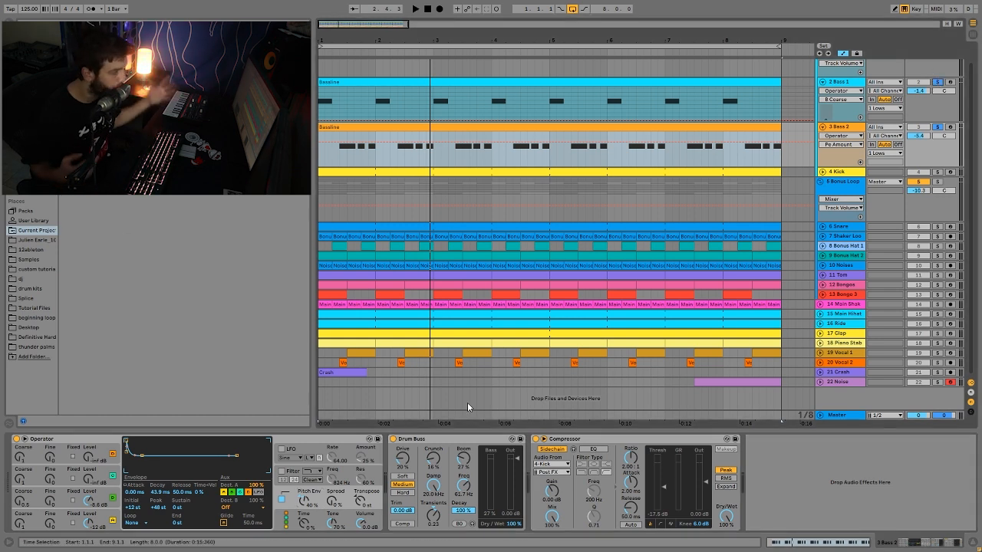
- Solo and expand the Kick track, and listen to it with its Simpler sample shown
key(space)
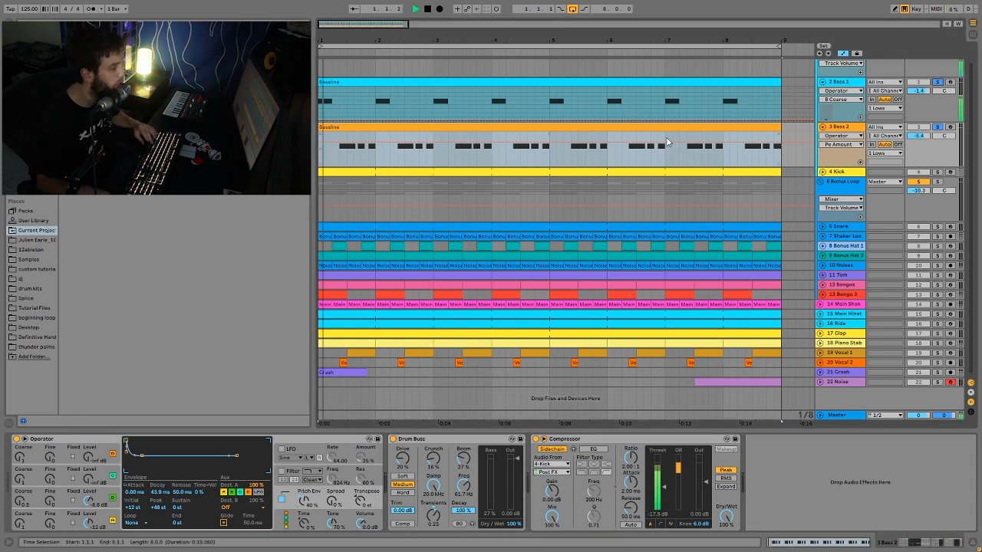
click(825, 172)
click(822, 172)
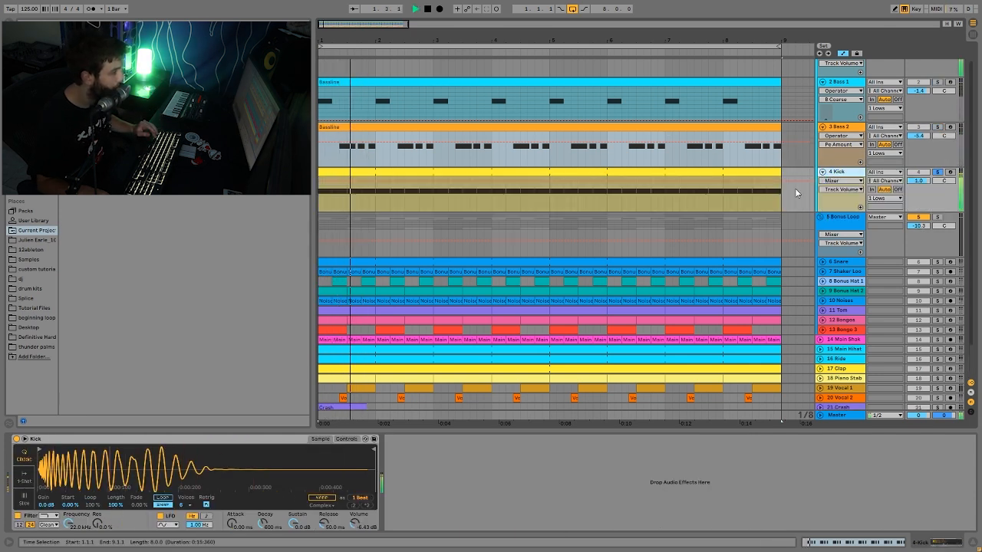
click(736, 175)
key(space)
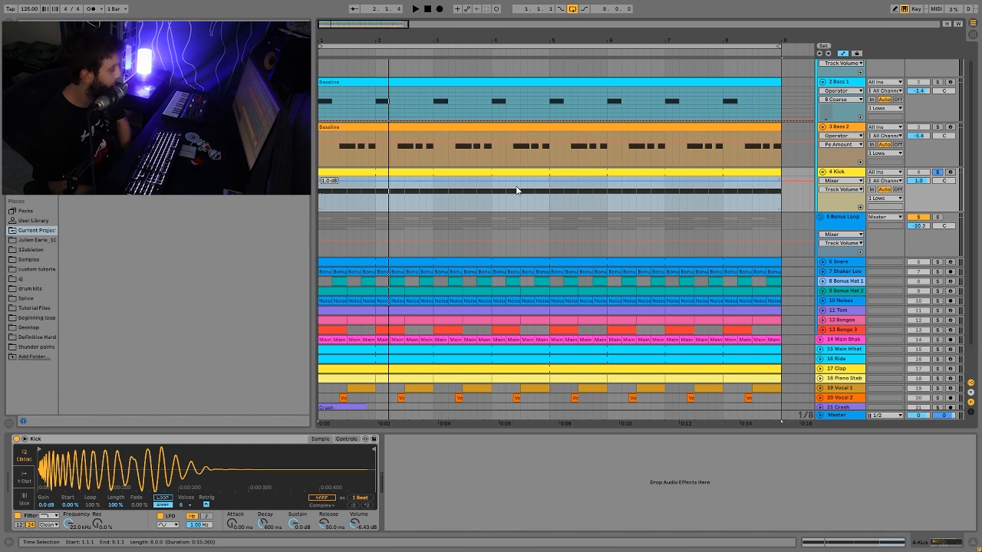
- Solo the Lows group instead of the Kick and listen to the kick and both basses together
scroll(584, 402, up, 1)
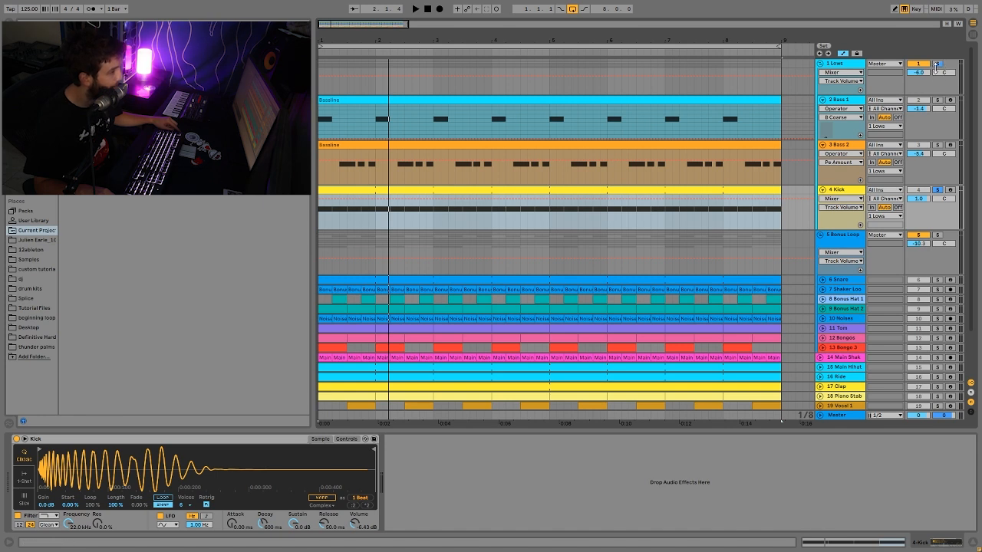
click(841, 69)
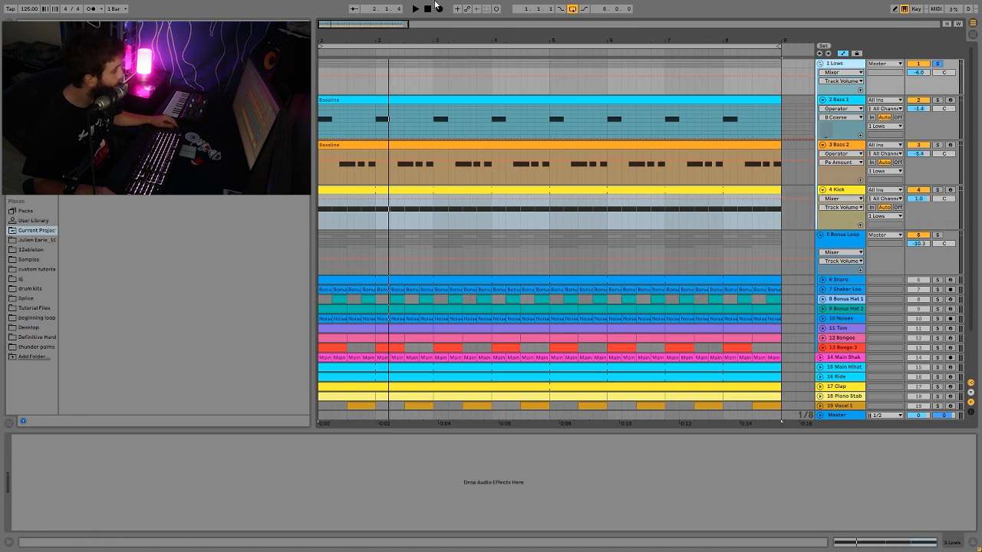
key(space)
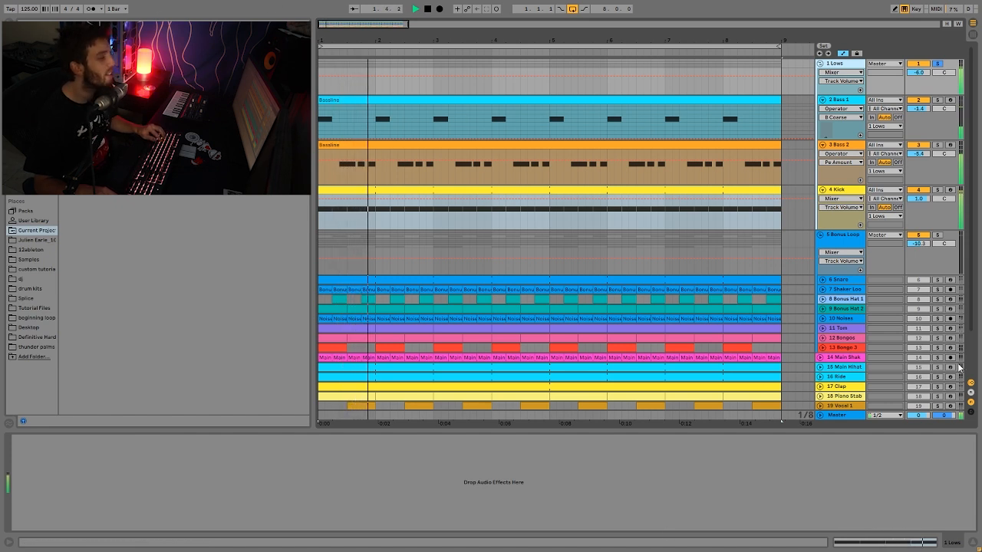
- Turn off the solo on the Lows group and listen to the full loop
click(937, 65)
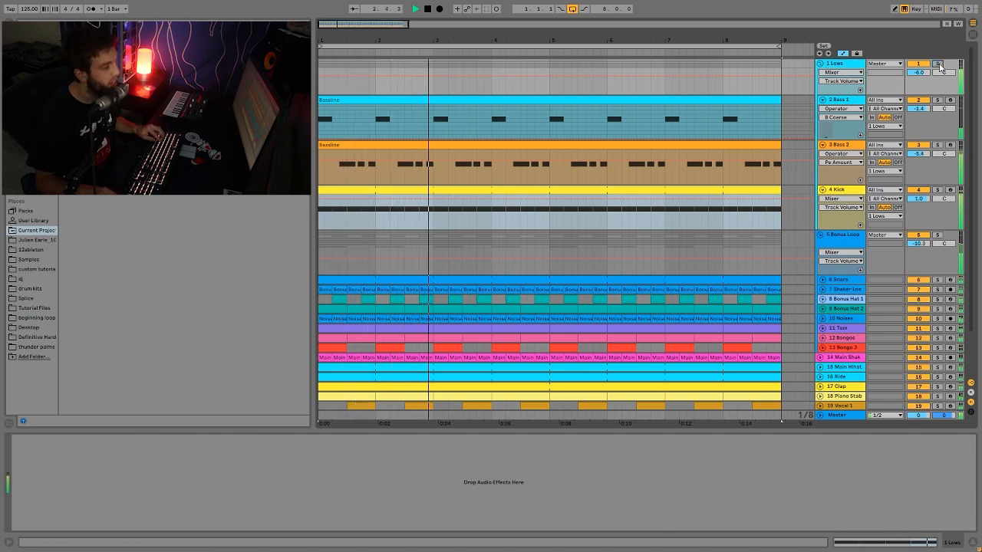
key(space)
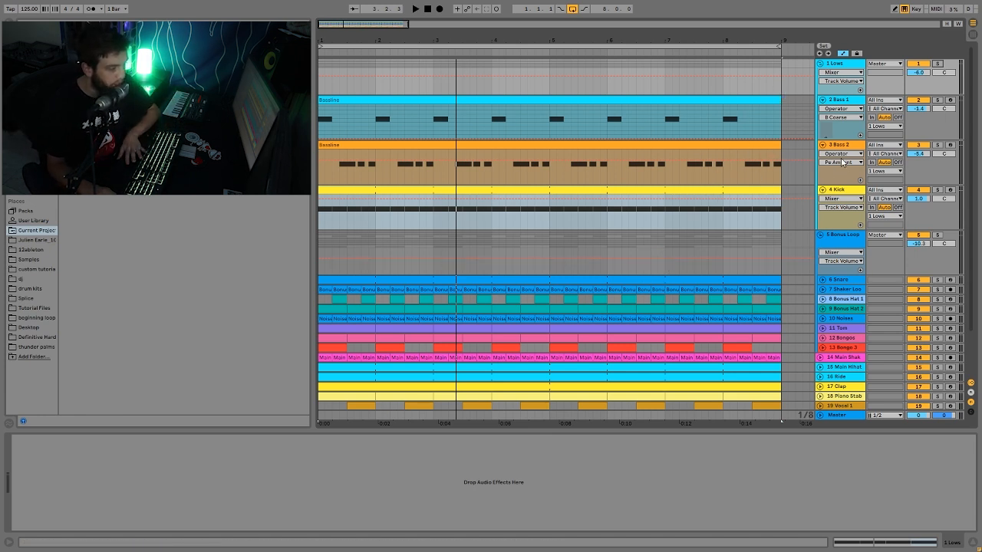
key(space)
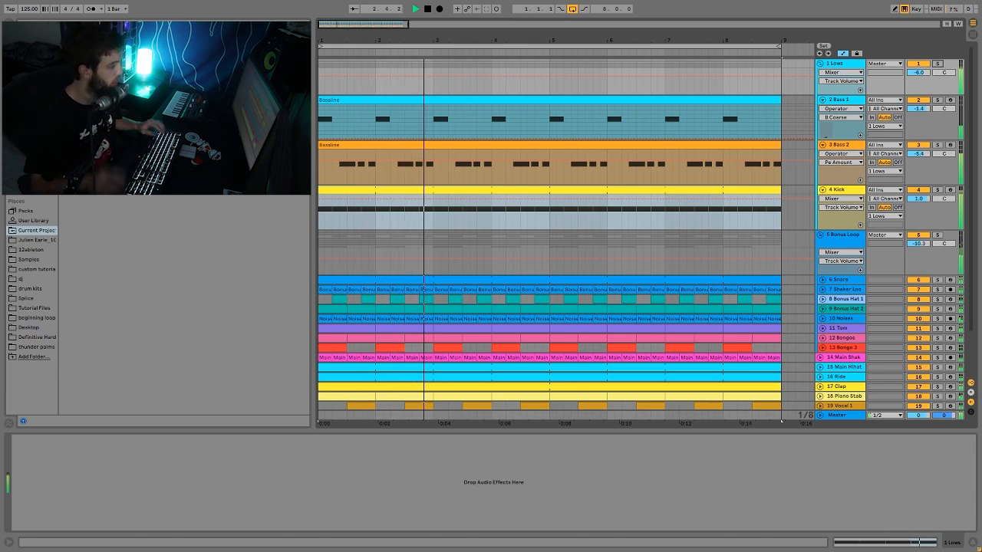
key(space)
- Play the loop with the Bonus Loop group soloed, and expand its two bongo tracks, Tom and Noises
scroll(937, 255, down, 2)
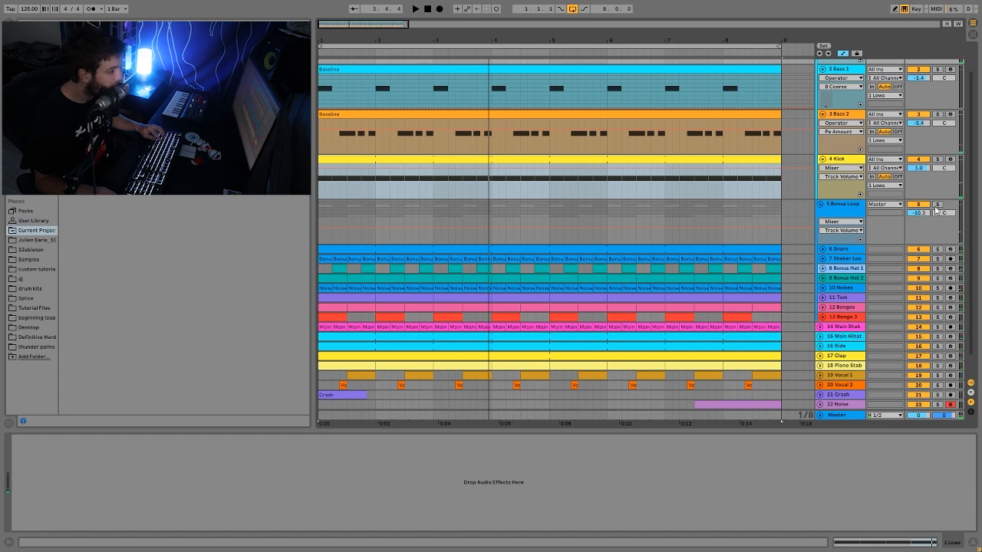
key(space)
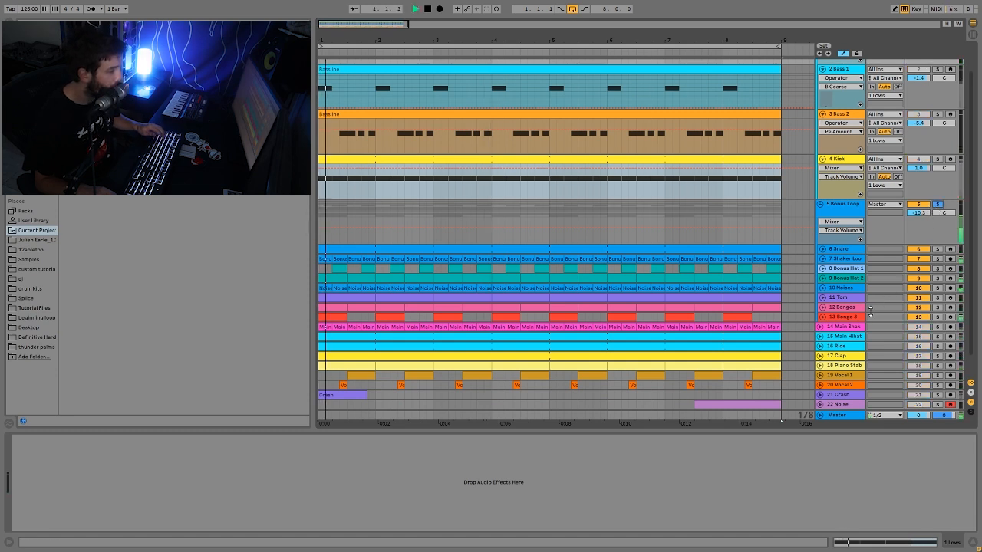
click(822, 317)
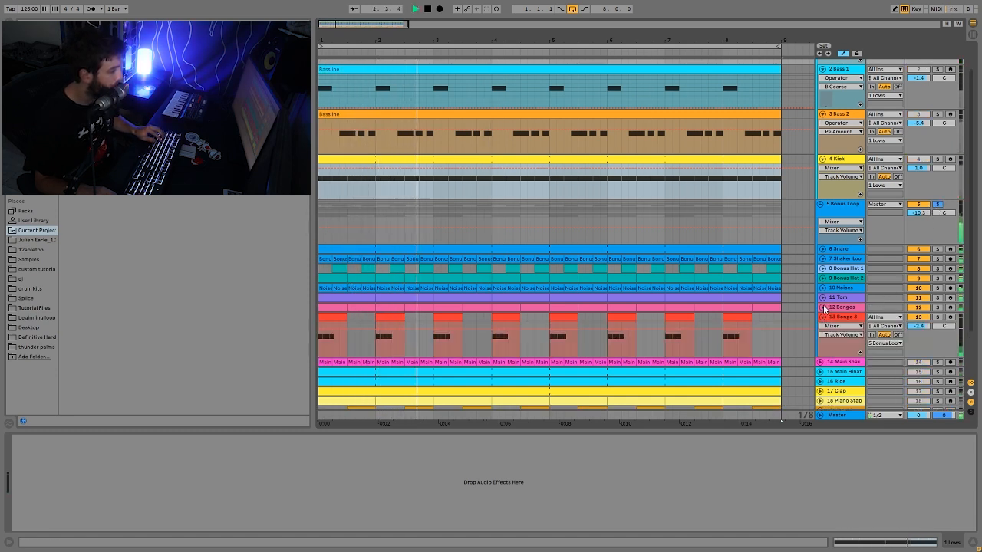
click(823, 307)
click(825, 298)
click(822, 288)
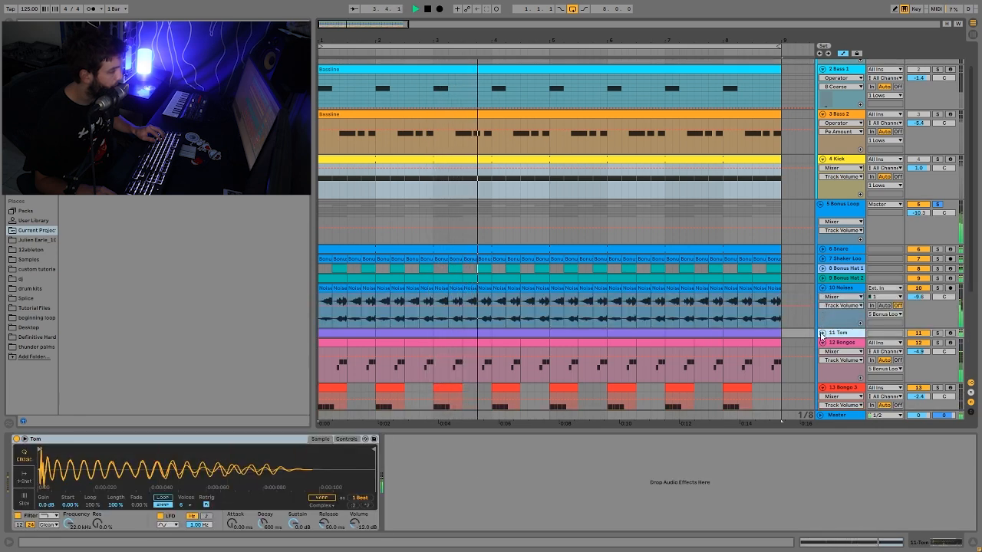
click(822, 333)
- Expand the Bonus Hat 2, Bonus Hat 1, Shaker Loop and Snare tracks in the Bonus Loop group
click(826, 277)
click(822, 278)
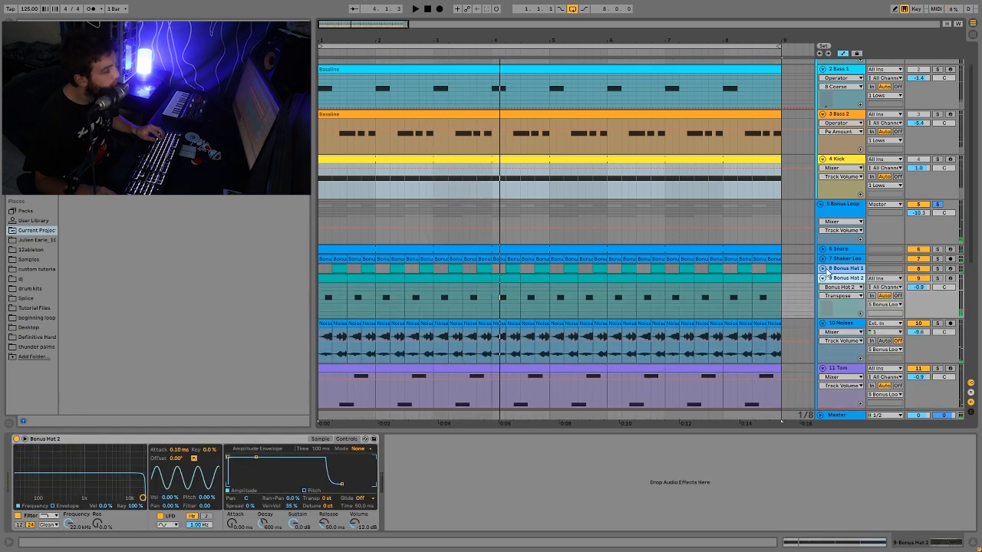
click(822, 269)
click(822, 259)
click(822, 250)
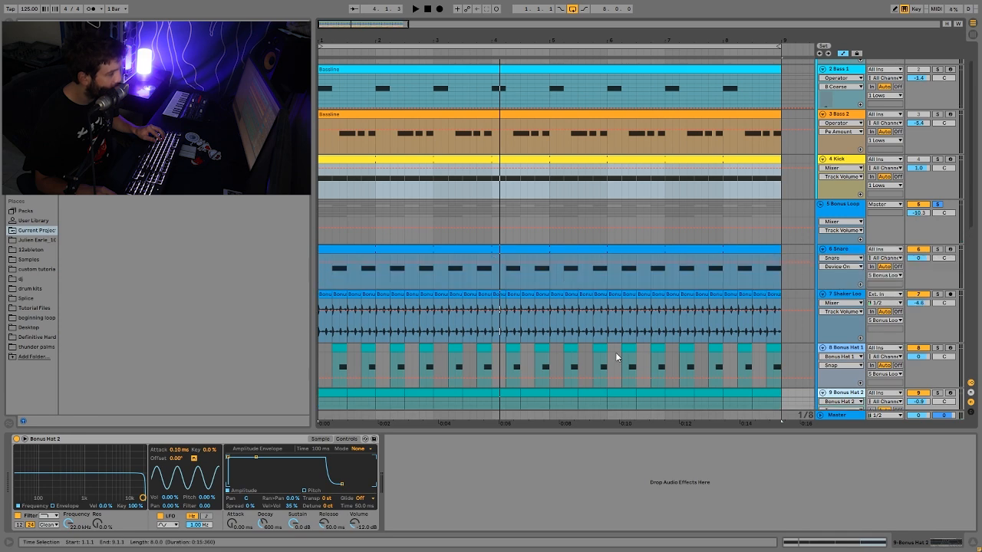
scroll(690, 221, down, 6)
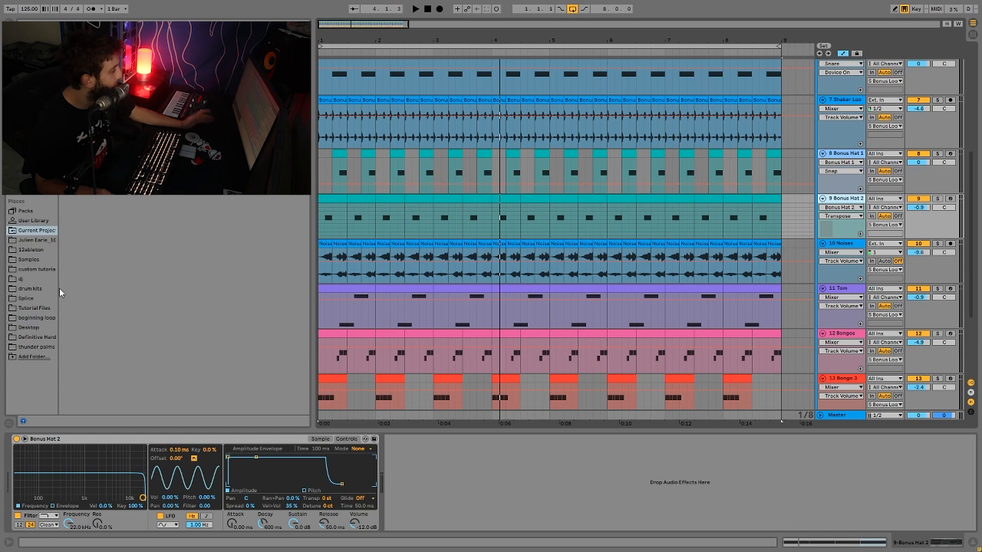
- Open the PERC_LOOPS folder of the Trademark Series - Mark Knight Vol. 2 pack among the Splice samples
click(27, 299)
drag(306, 84, 290, 369)
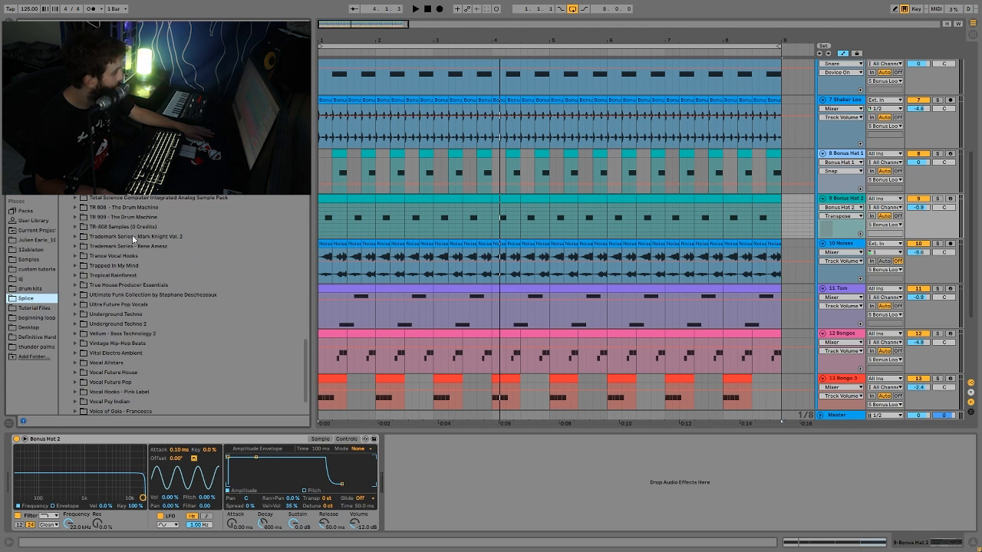
scroll(133, 238, down, 3)
double_click(109, 199)
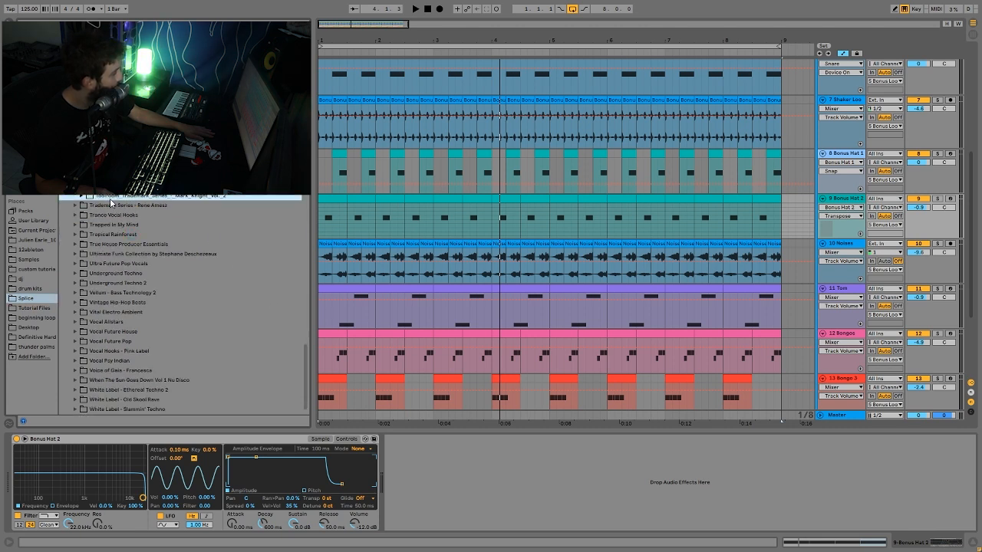
double_click(118, 281)
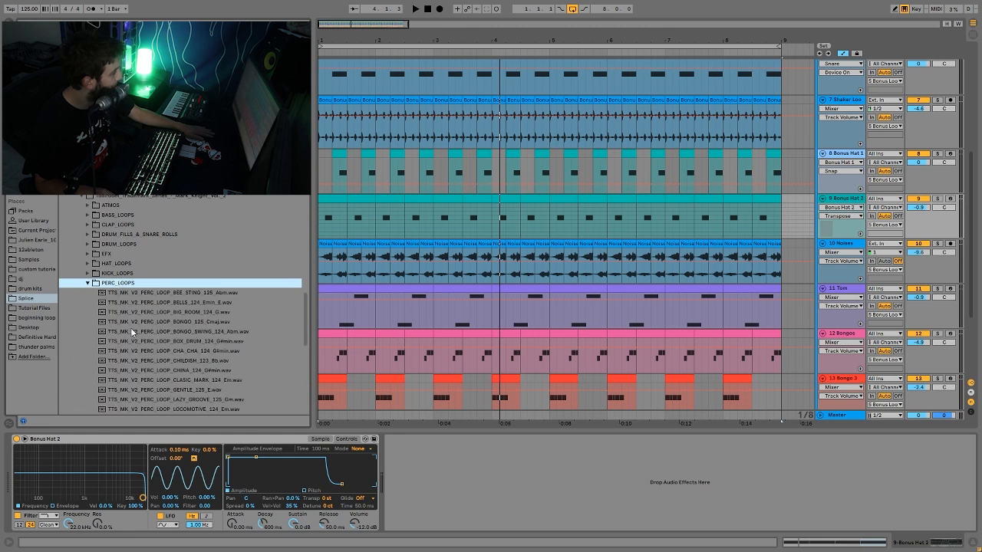
- Preview several percussion loops, including BONGO_SWING, BOX_DRUM, LOW_GROOVE and LOCOMOTIVE
click(133, 332)
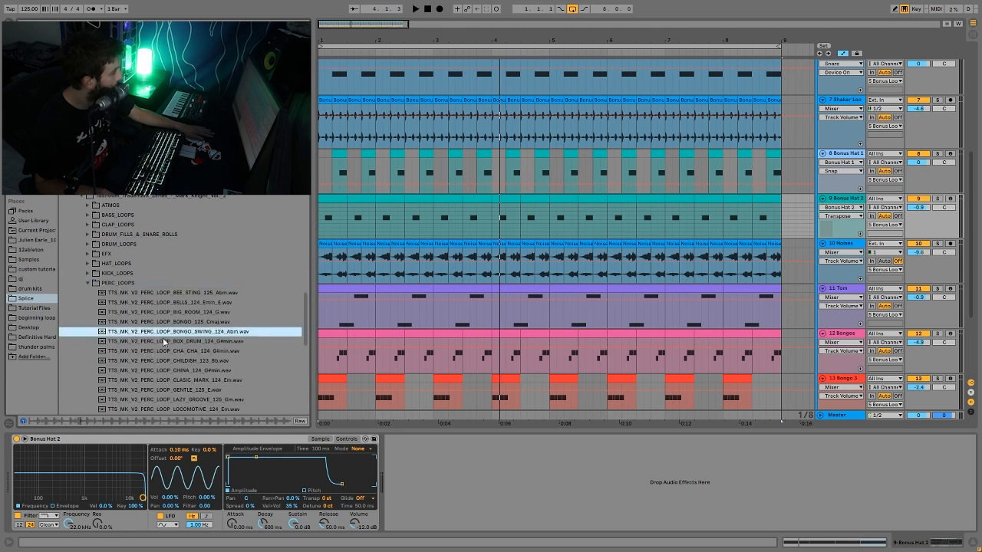
click(170, 342)
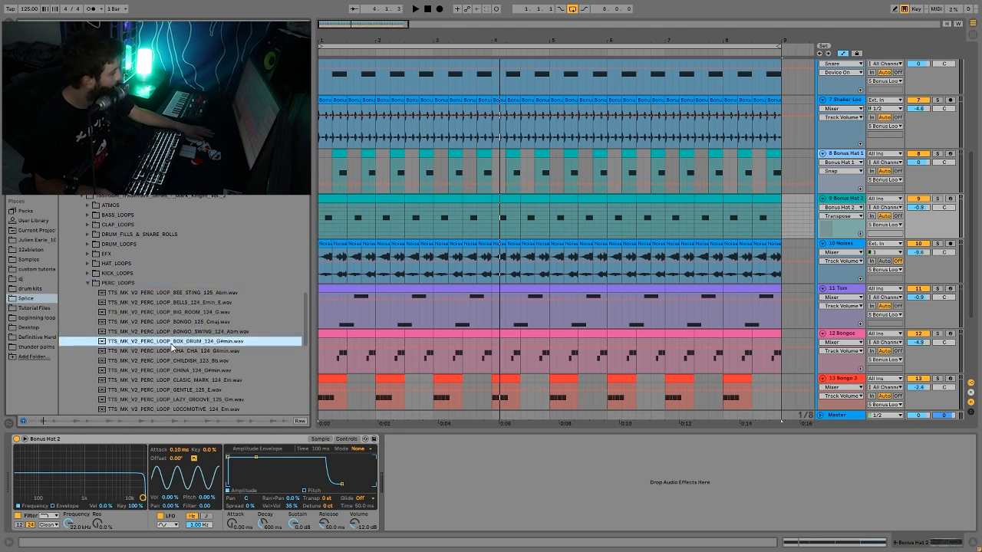
click(170, 361)
scroll(170, 368, down, 3)
click(171, 378)
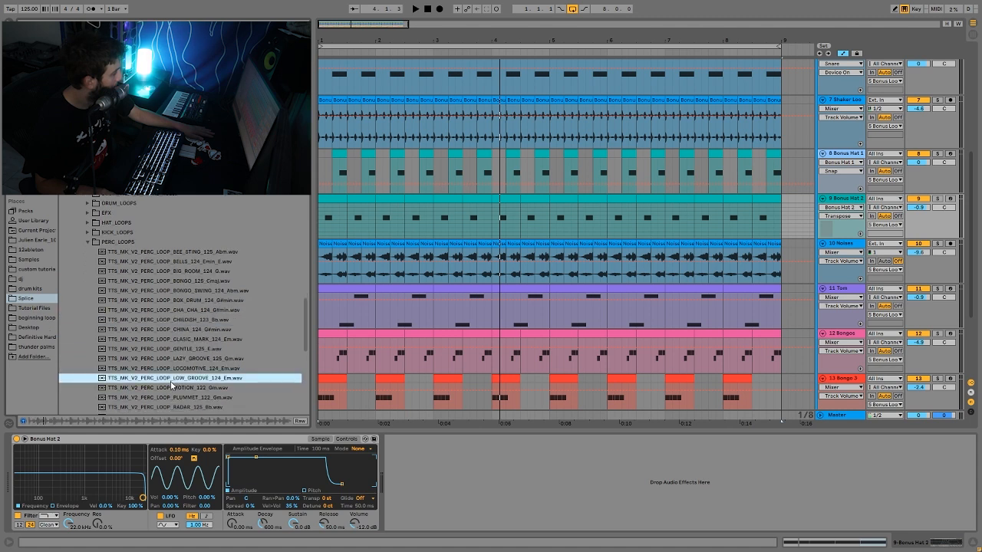
click(174, 369)
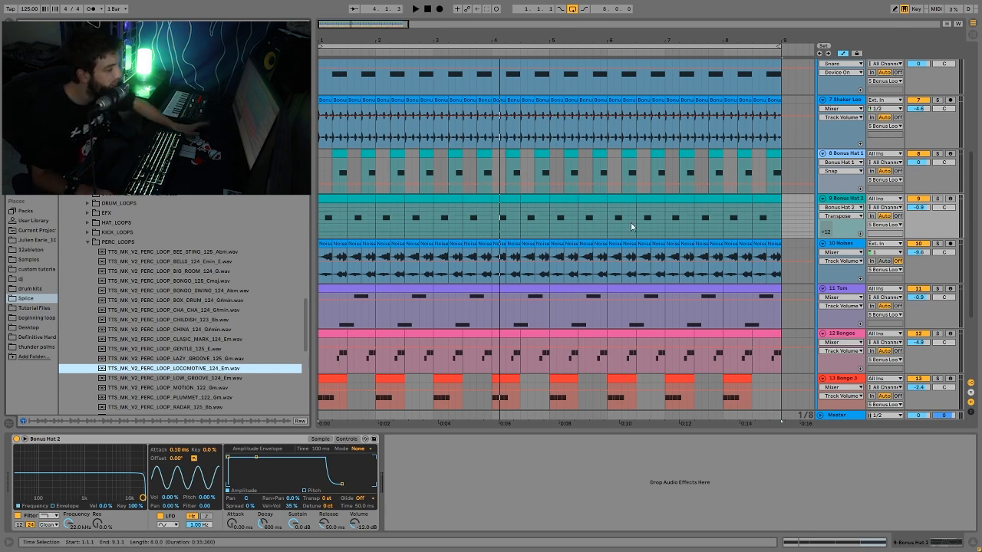
- Examine the Bonus Loop group's tracks and its Drum Buss and EQ Eight settings
scroll(606, 215, up, 5)
scroll(830, 226, down, 6)
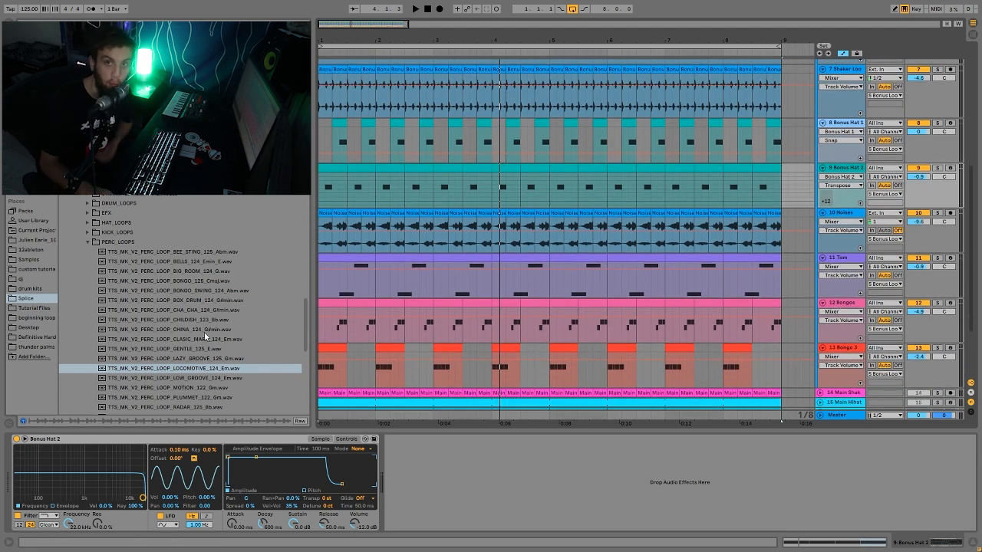
scroll(598, 213, up, 7)
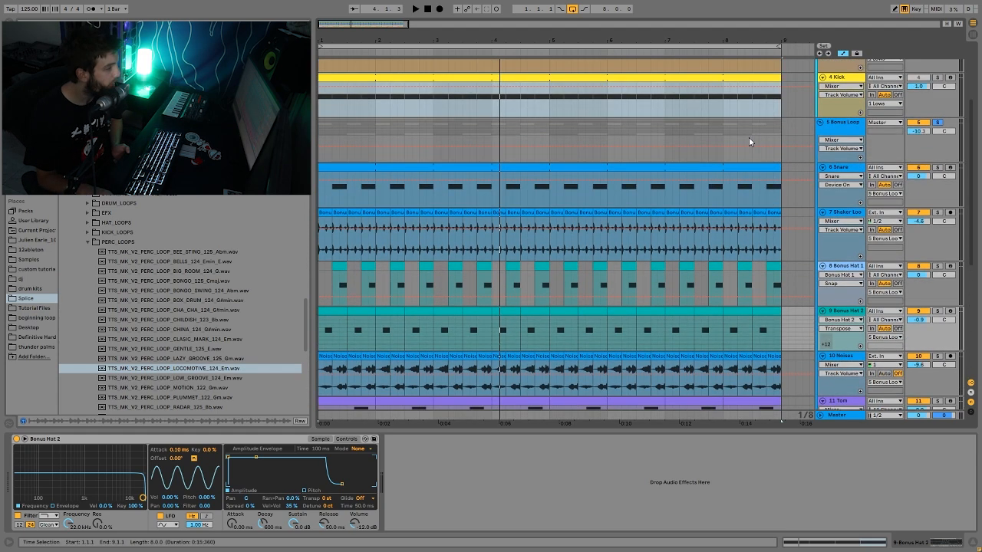
click(819, 124)
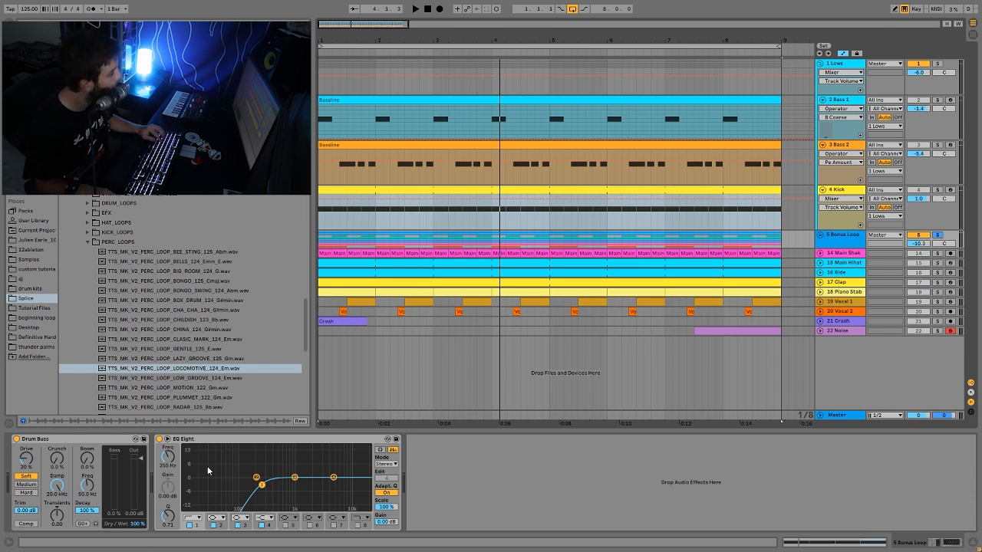
click(818, 235)
scroll(818, 235, down, 2)
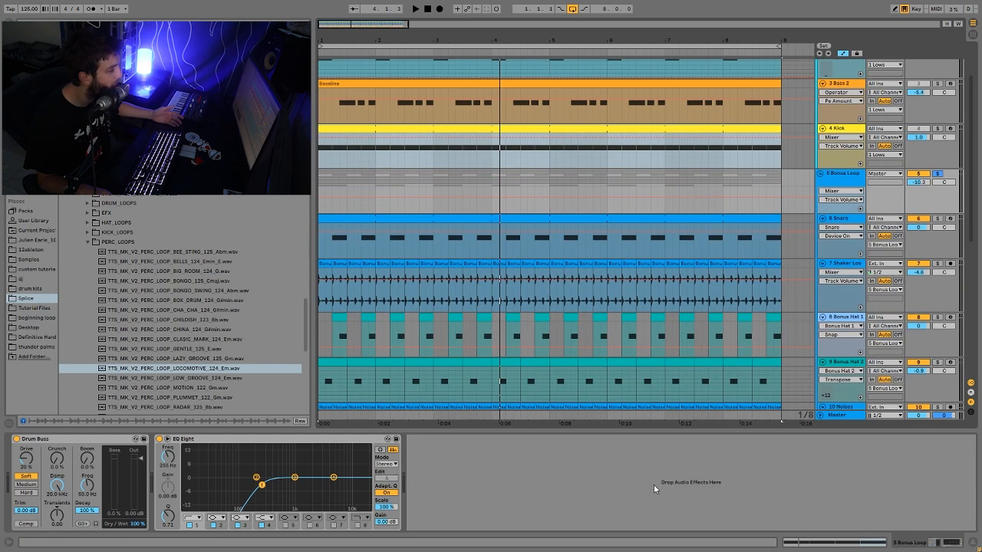
scroll(792, 250, down, 3)
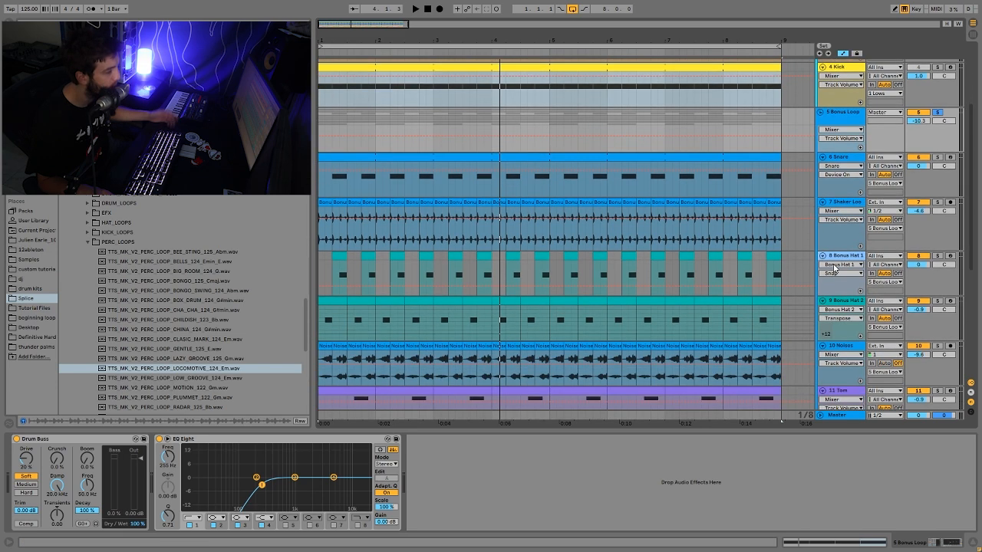
scroll(835, 173, up, 1)
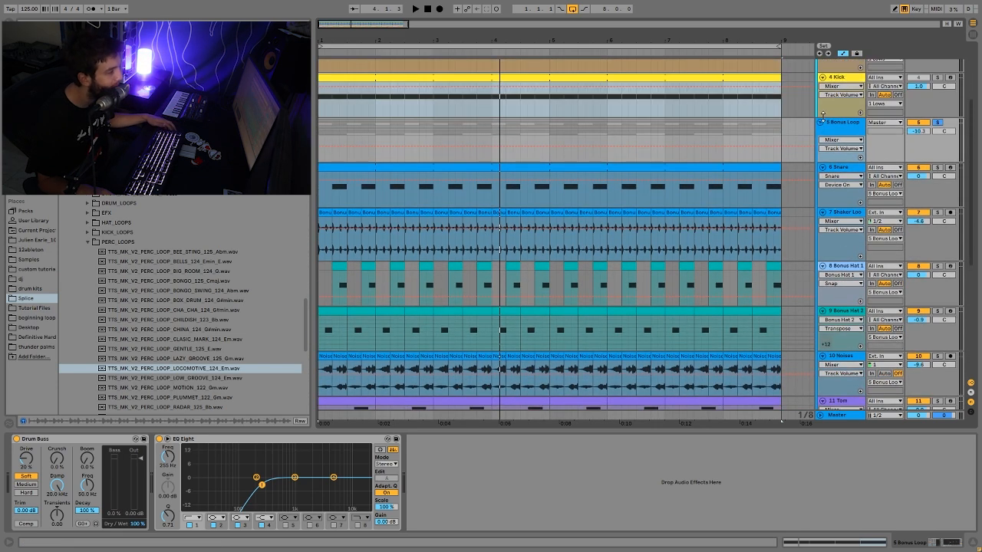
- Collapse and unsolo the Bonus Loop group, and listen to the loop with that group muted
click(819, 122)
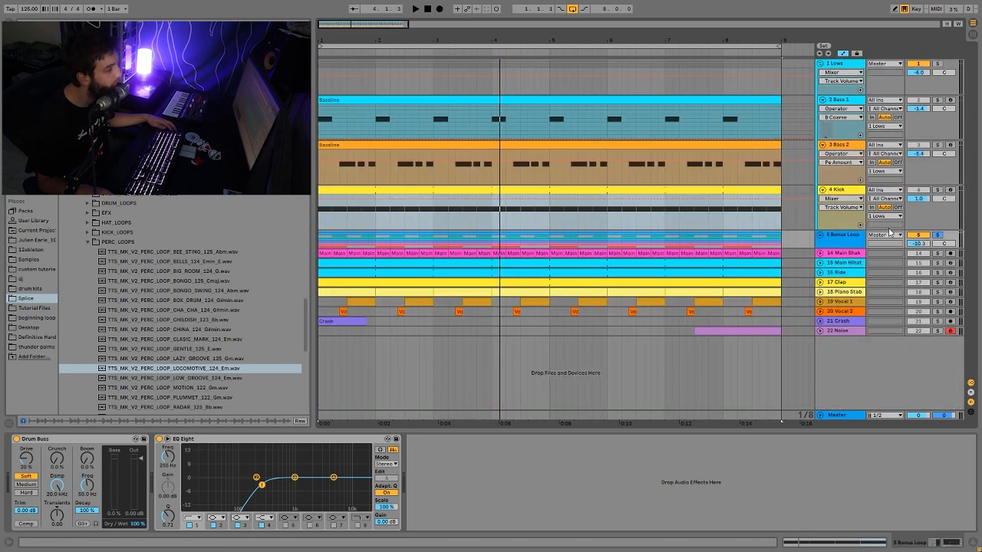
click(936, 235)
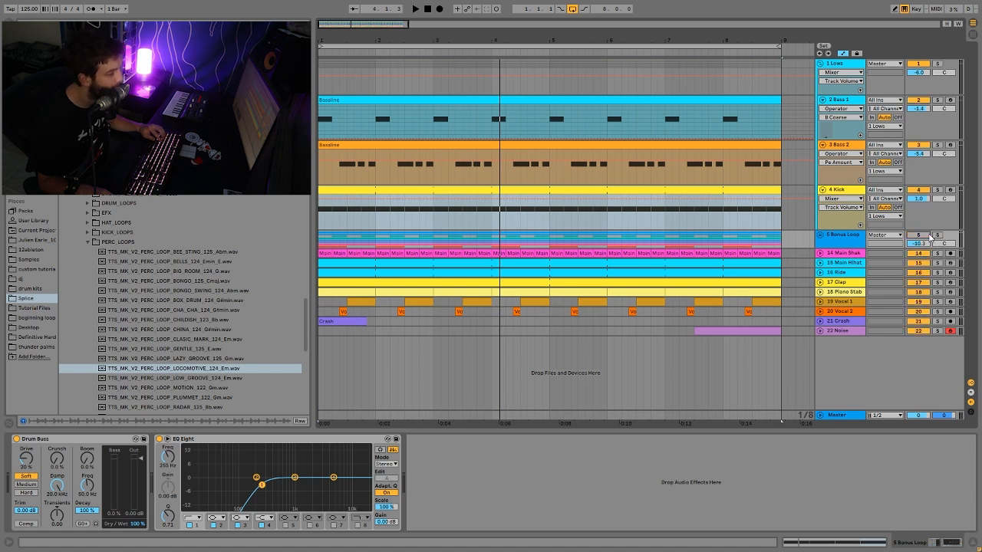
key(space)
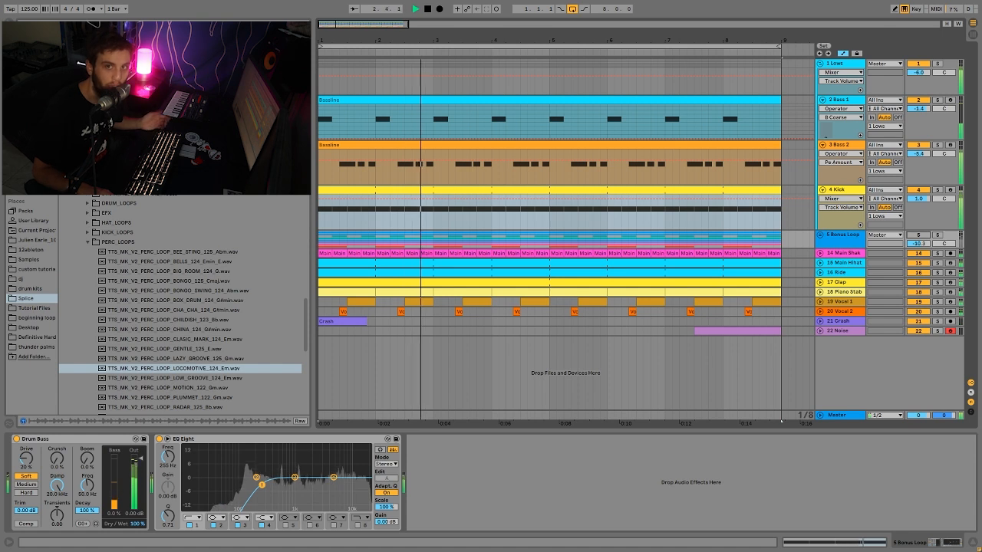
key(space)
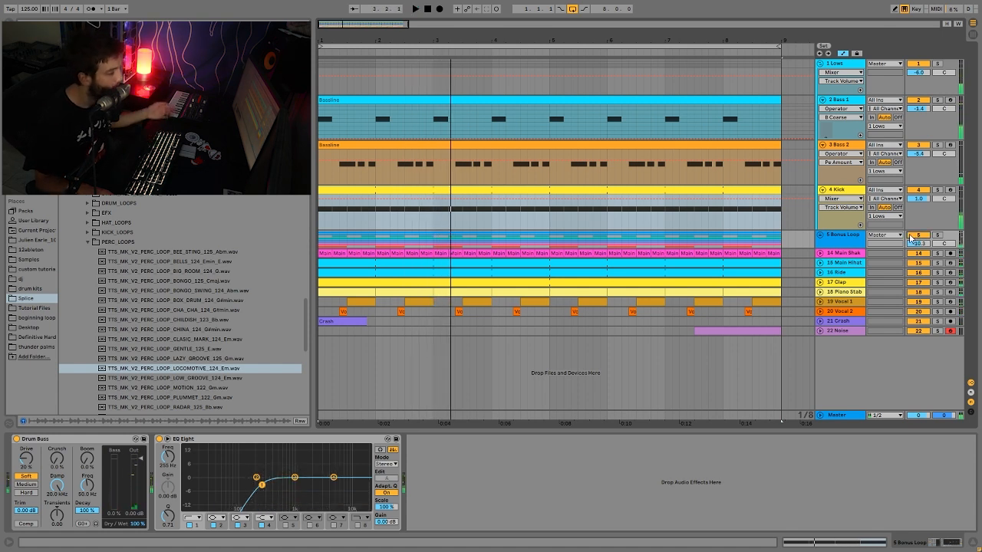
- Listen to the loop with the Bonus Loop group active, and solo that group
key(space)
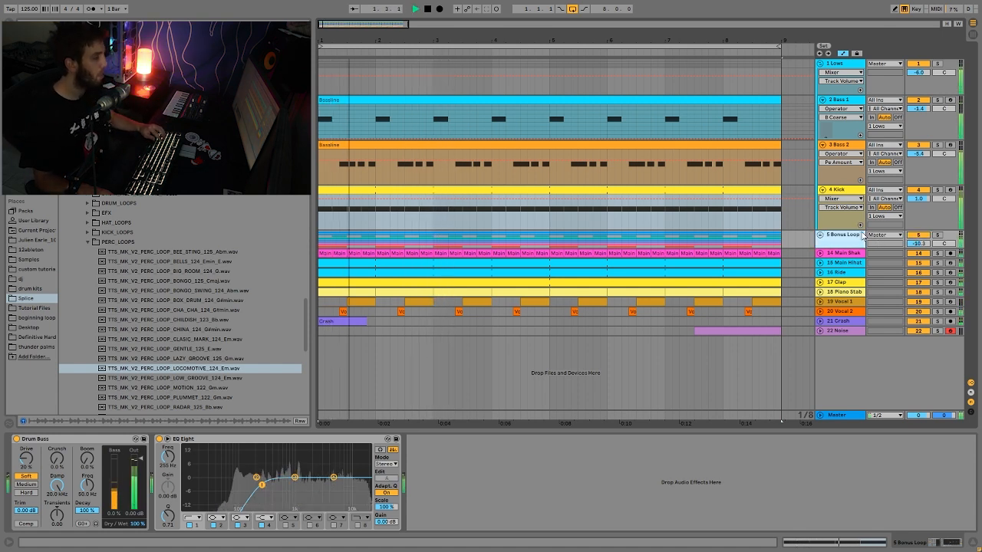
click(937, 235)
key(space)
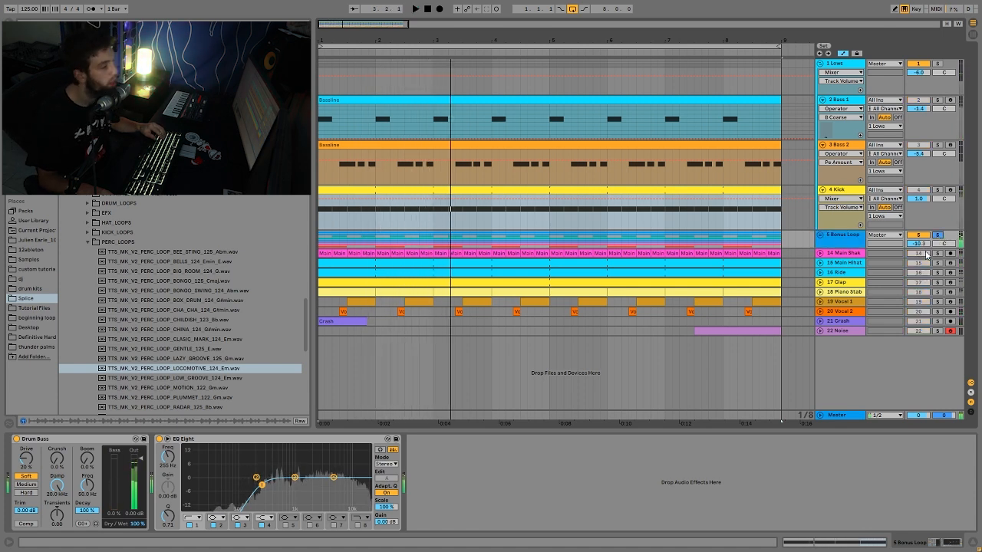
- Unfold the Bonus Loop group, listen to it, and solo its Shaker Loop track to hear it alone
click(818, 235)
scroll(905, 273, down, 3)
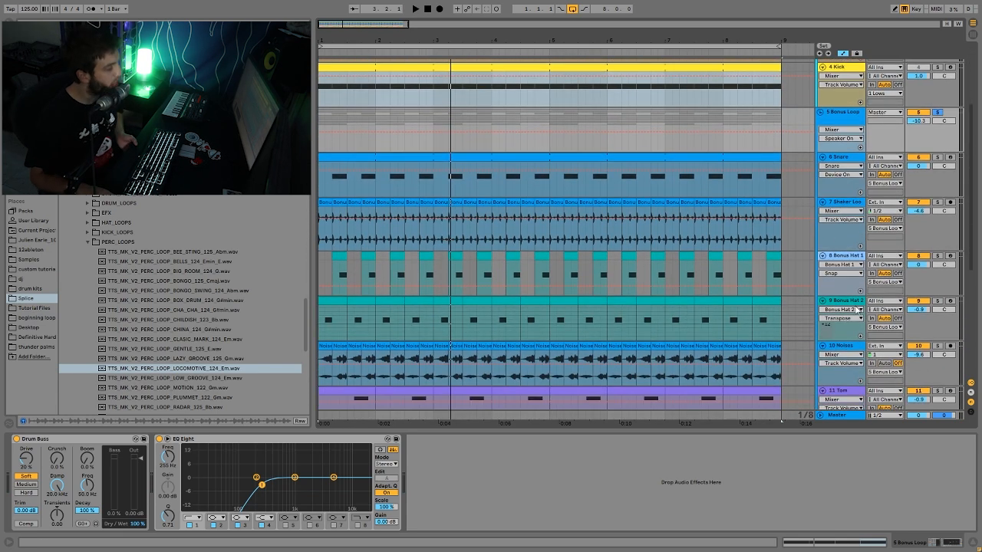
key(space)
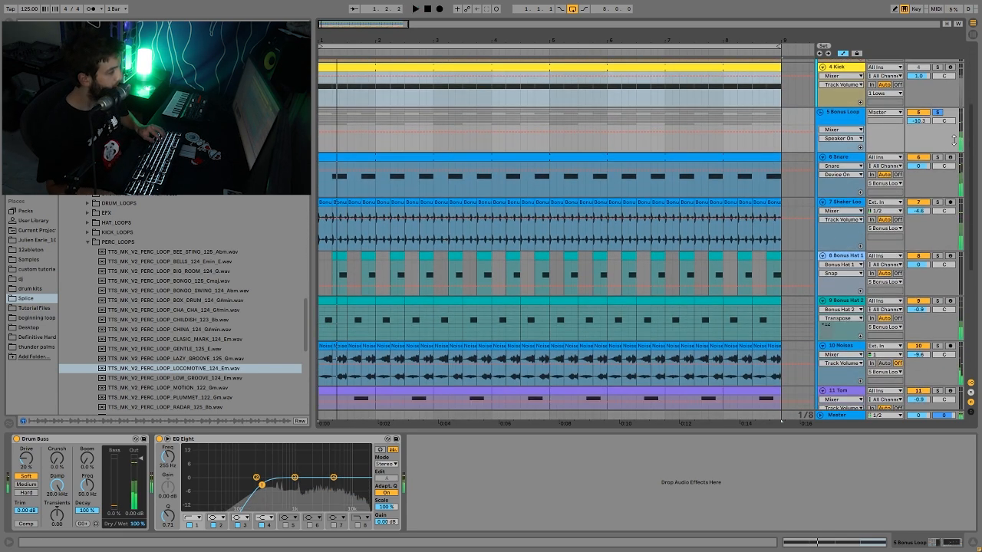
click(937, 202)
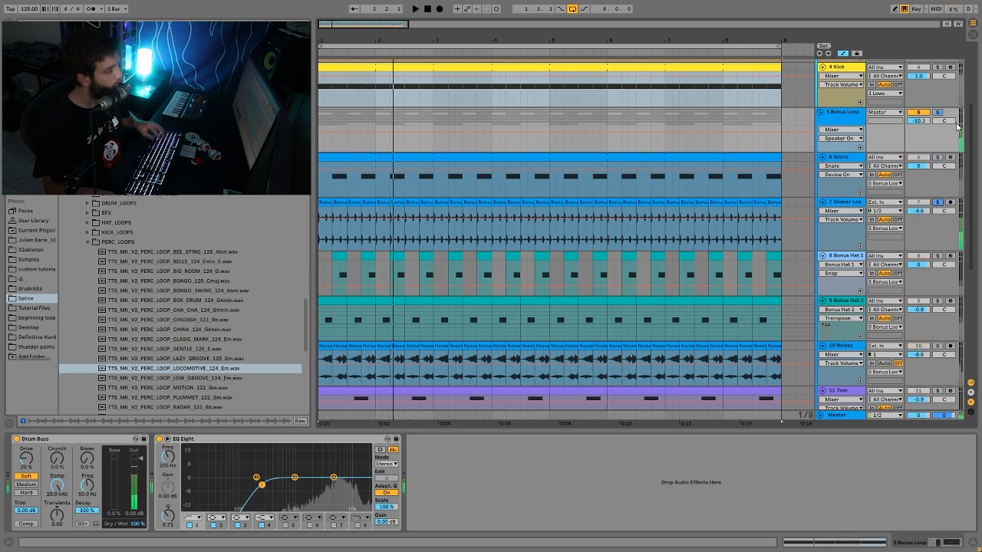
scroll(928, 230, down, 3)
scroll(920, 253, down, 3)
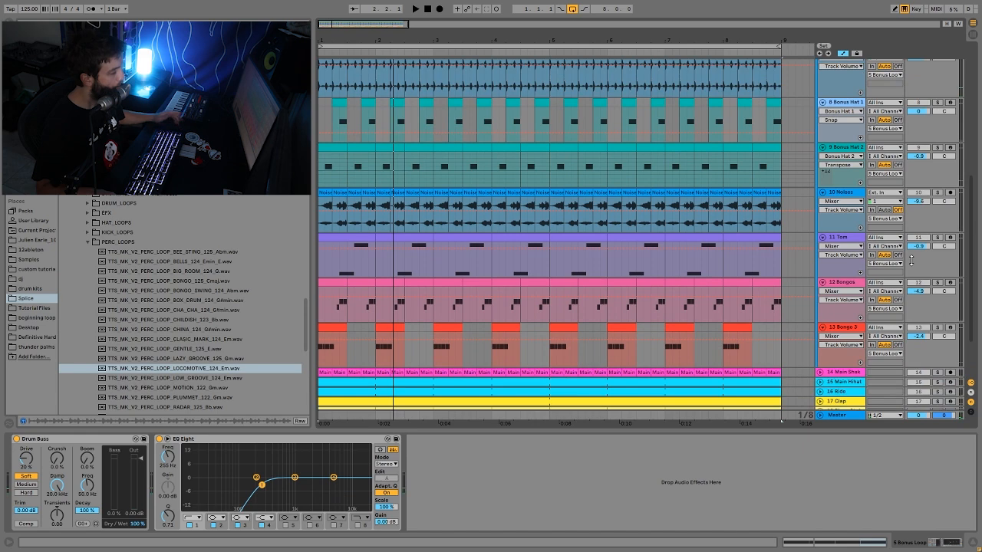
scroll(914, 260, up, 6)
key(space)
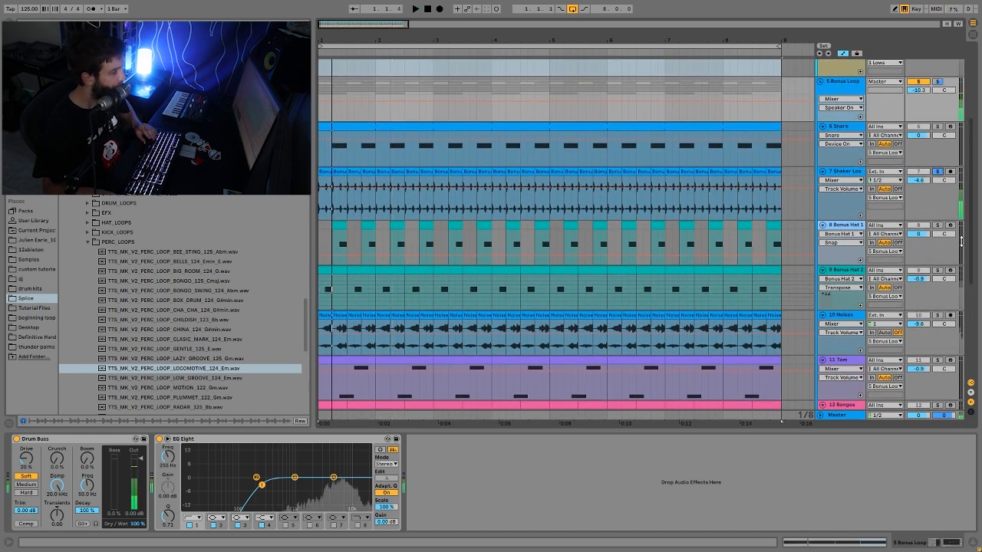
- Solo the Bonus Hat 1 and Bonus Hat 2 tracks together and listen to how they play against each other
click(937, 224)
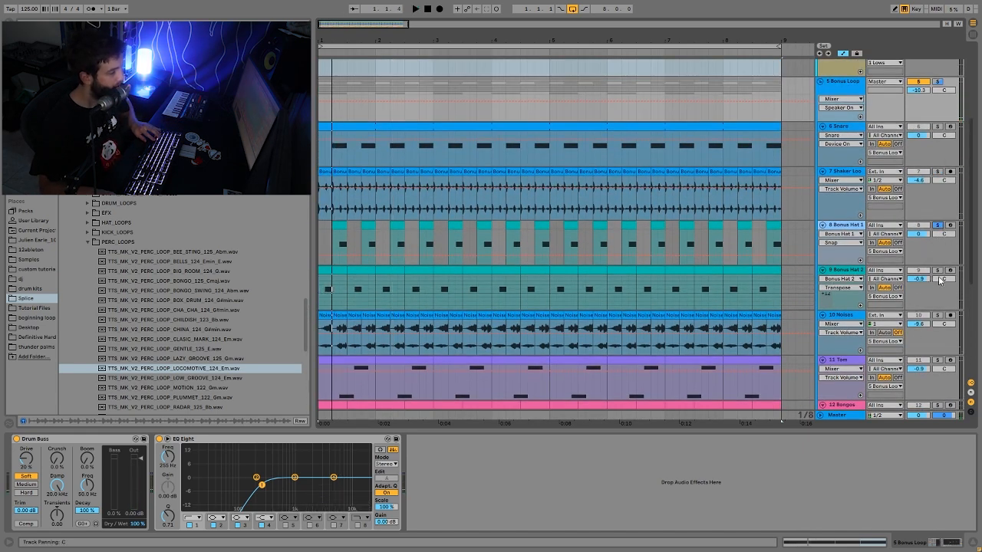
click(936, 271)
key(space)
key(space)
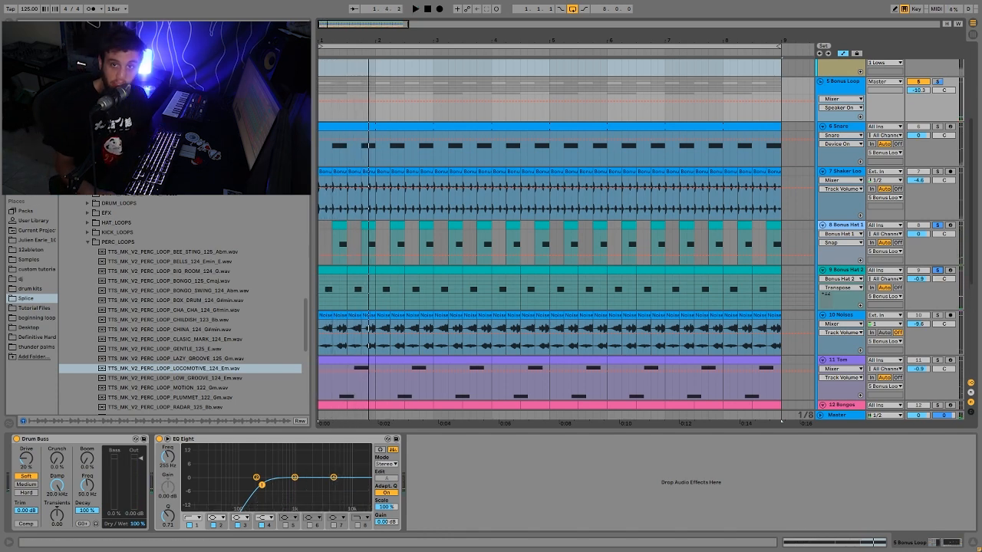
scroll(883, 338, down, 6)
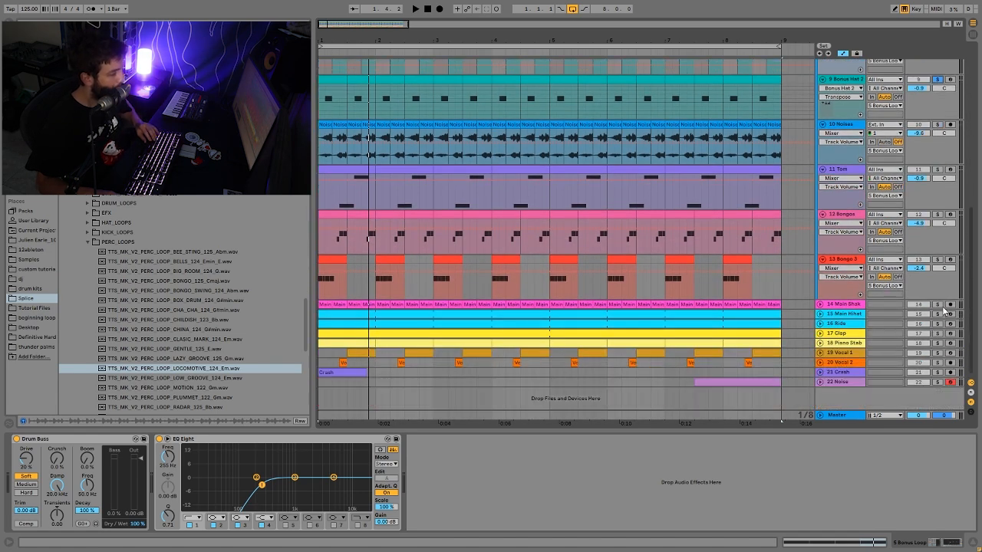
scroll(941, 320, up, 7)
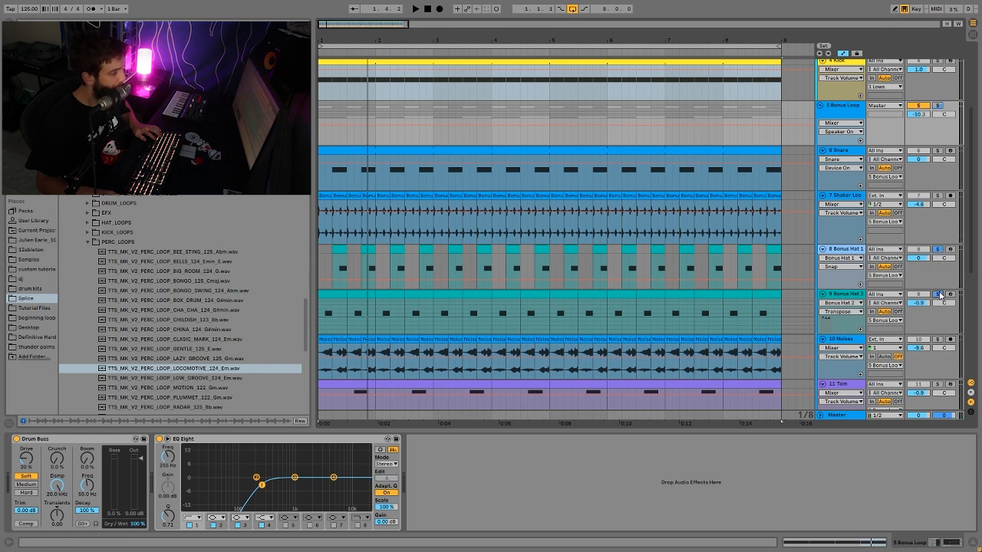
key(space)
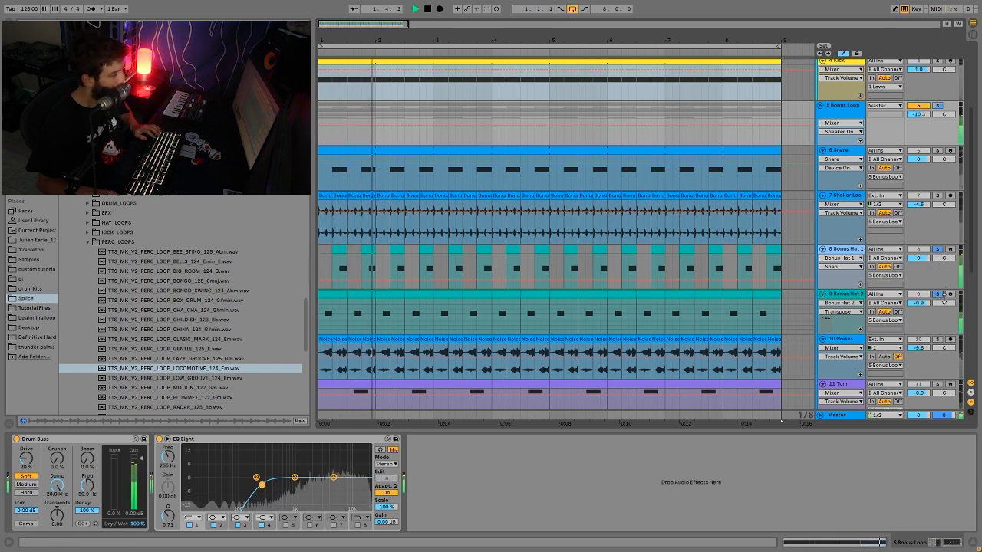
key(space)
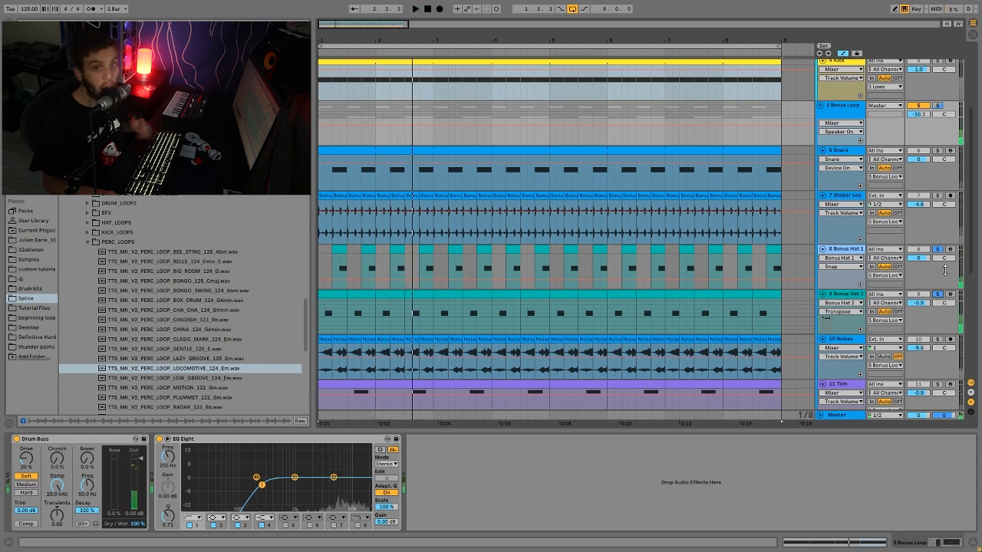
- Solo the Noises track and listen to it on its own
scroll(947, 292, down, 2)
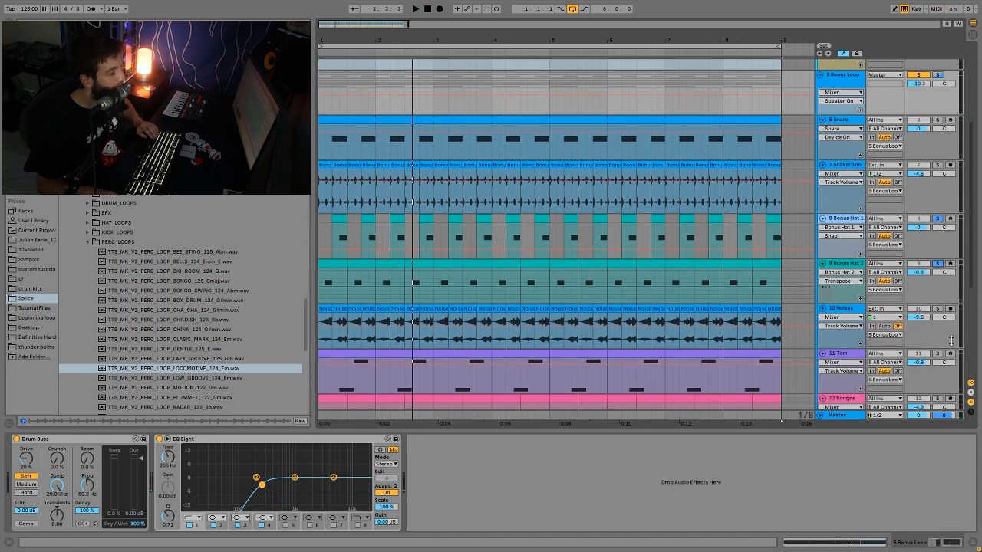
click(937, 309)
click(845, 316)
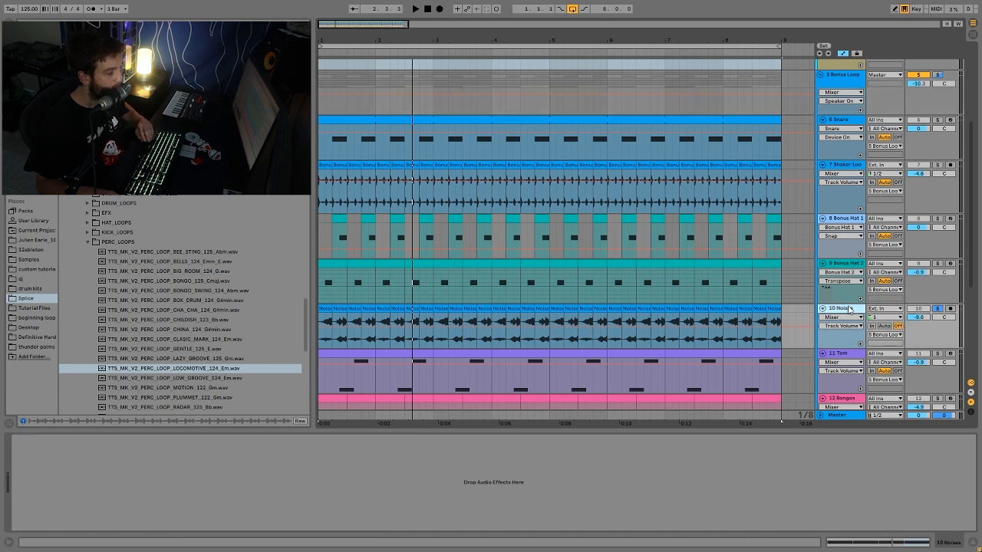
key(space)
scroll(775, 306, down, 6)
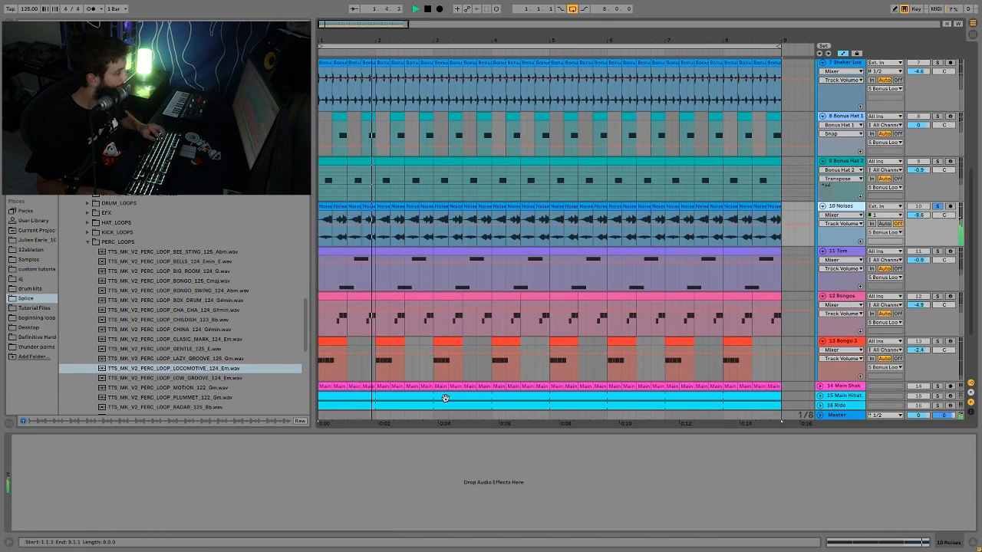
key(space)
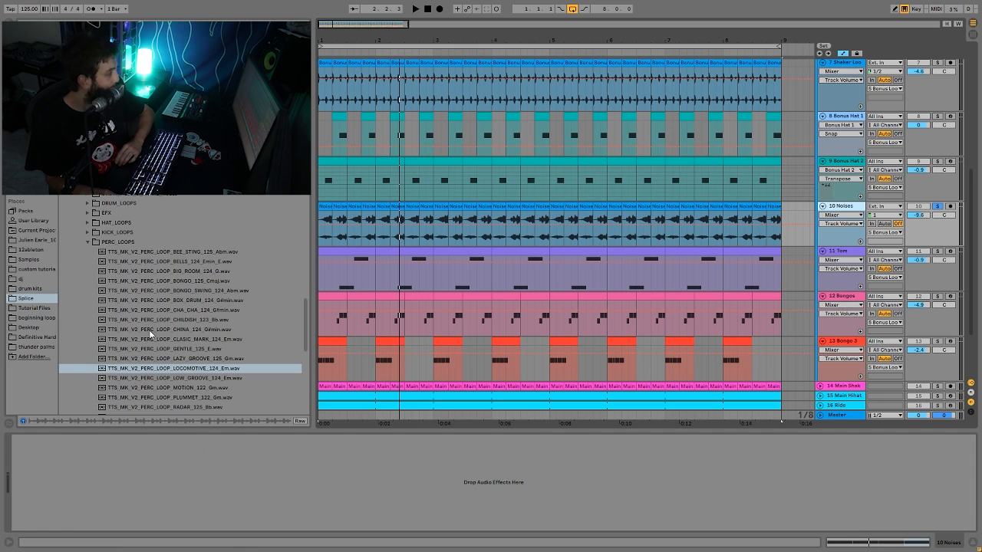
- Preview more percussion loops in the PERC_LOOPS folder, including CLASIC_MARK, BONGO_SWING, RAW_TIGHT and PLUMMET
click(174, 332)
click(185, 340)
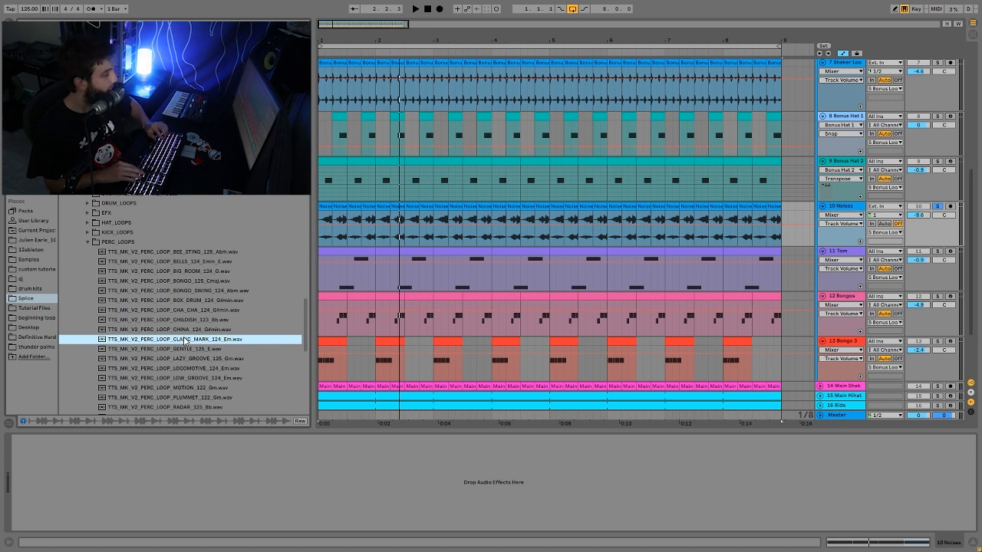
key(Up)
key(Up)
key(Up)
key(Up)
key(Up)
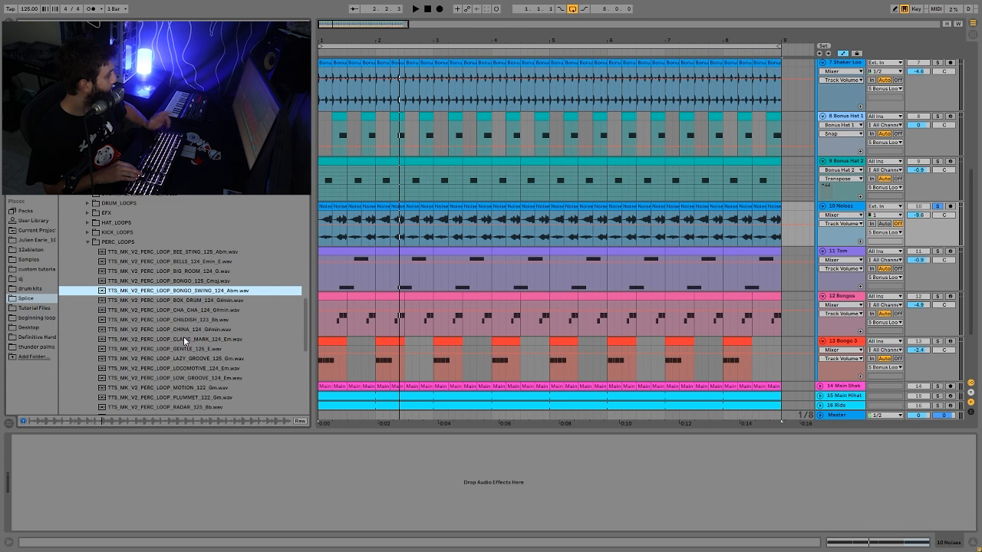
key(Down)
key(Down)
key(Down)
key(Down)
key(Down)
key(Down)
key(Down)
key(Down)
key(Down)
key(Down)
key(Down)
key(Down)
key(Down)
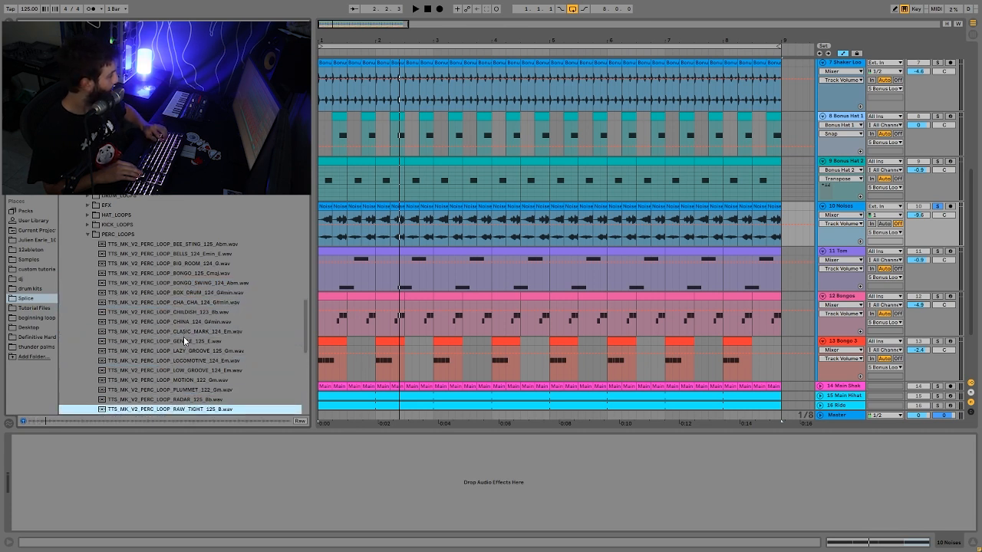
key(Up)
key(Up)
key(Up)
key(Down)
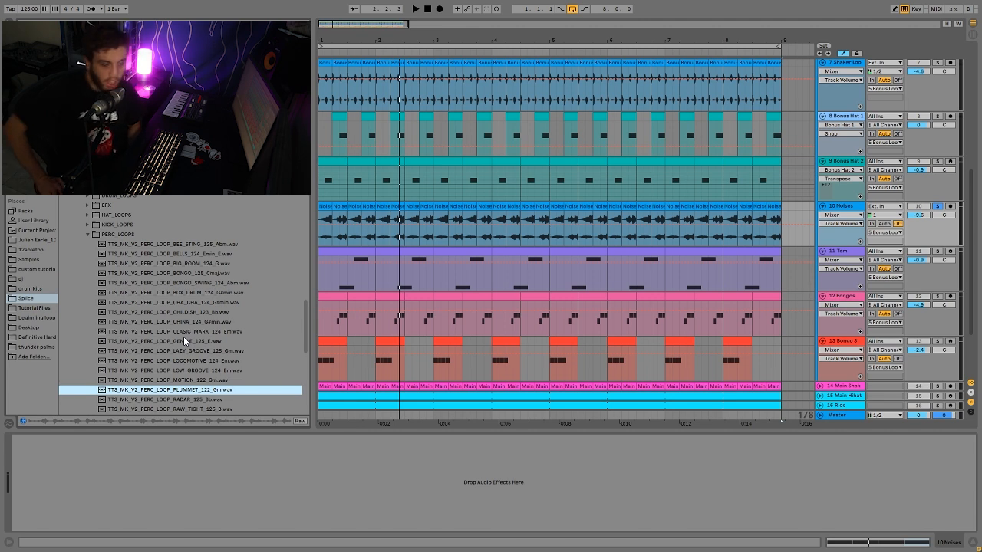
- Solo the Tom, Bongos and Bongo 3 tracks together, listen to them, and show Bongo 3's instrument settings
key(space)
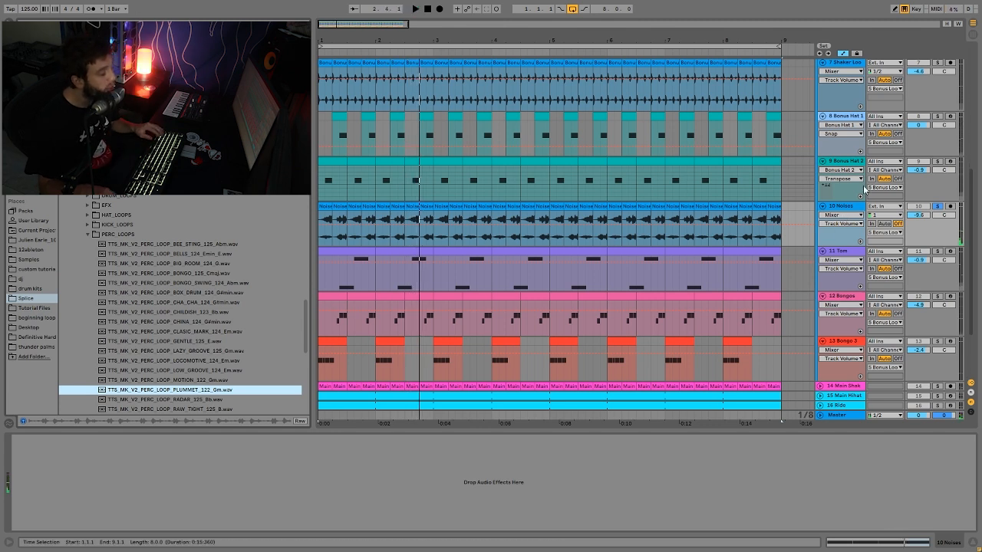
click(937, 251)
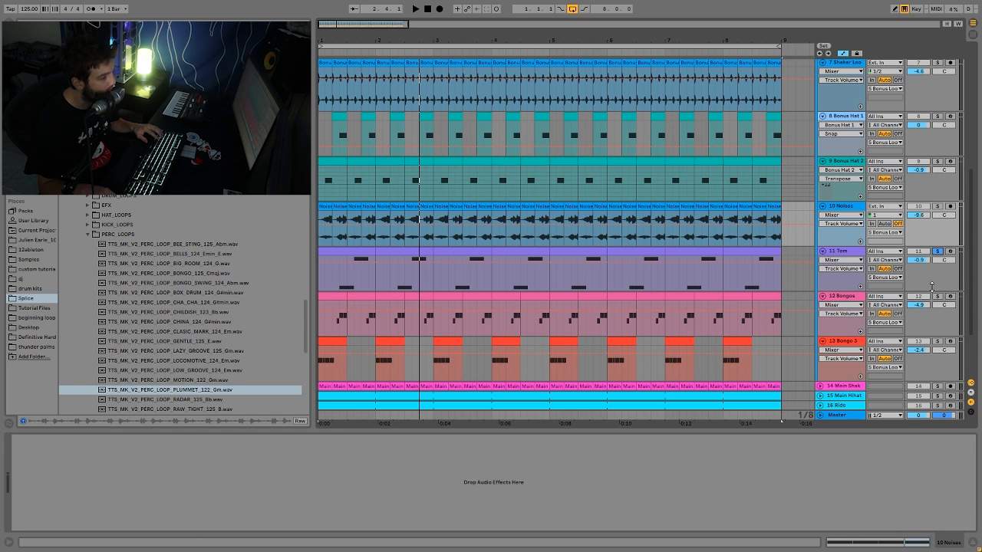
key(space)
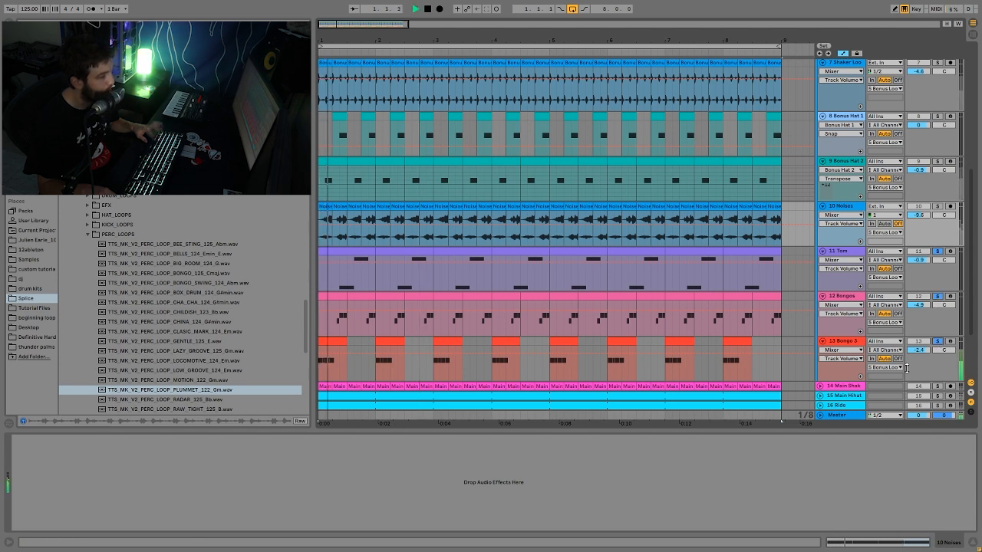
click(844, 366)
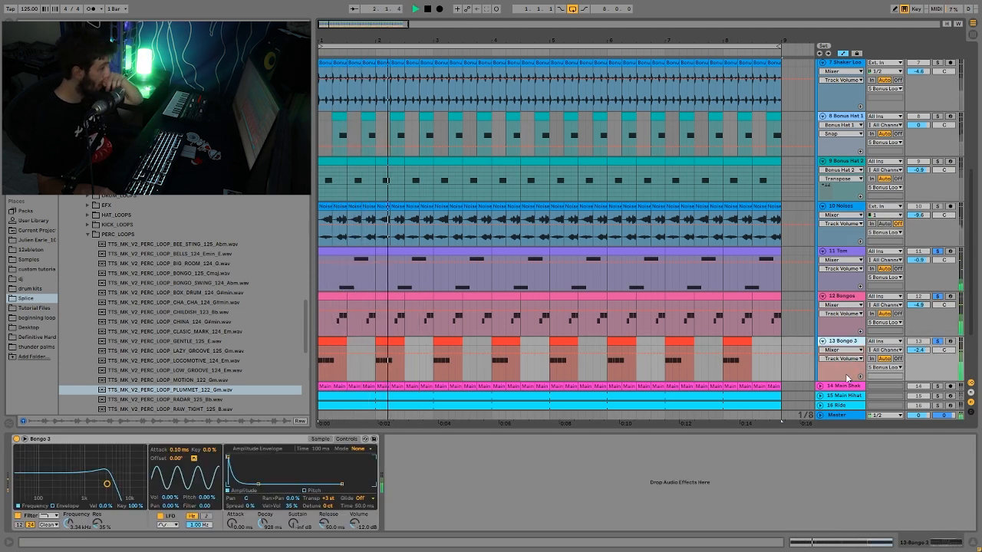
key(space)
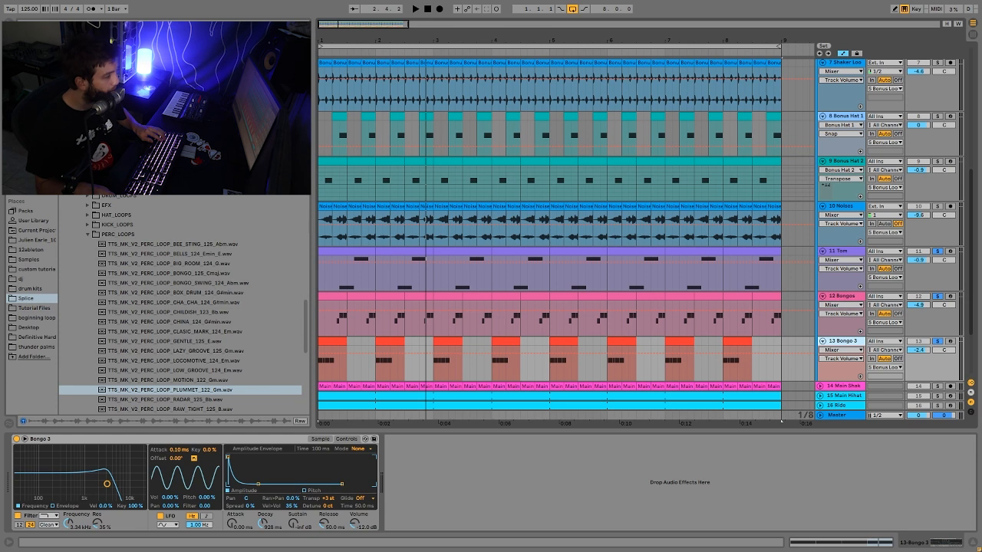
- Compare the bongos without and with the Tom track by toggling its solo and listening to each version
click(937, 251)
key(space)
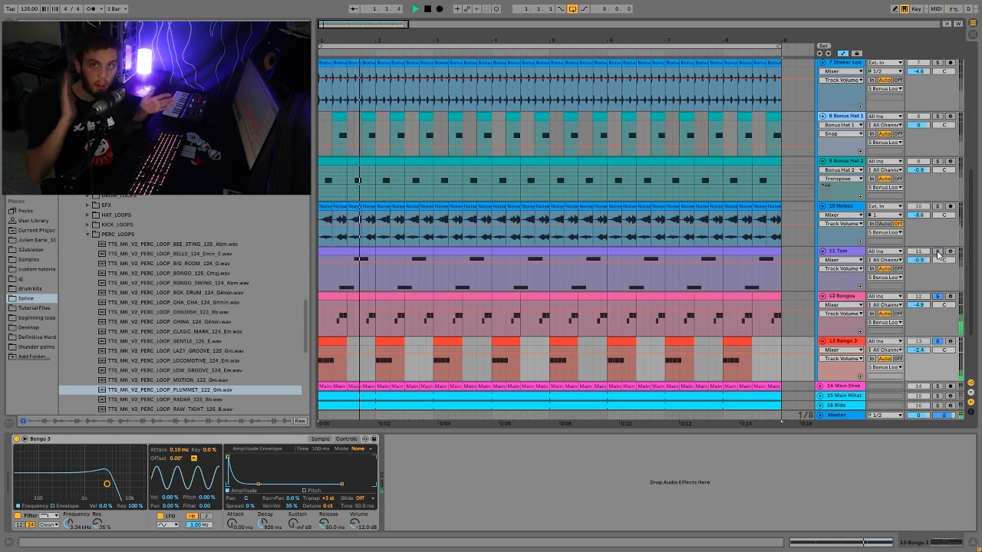
key(space)
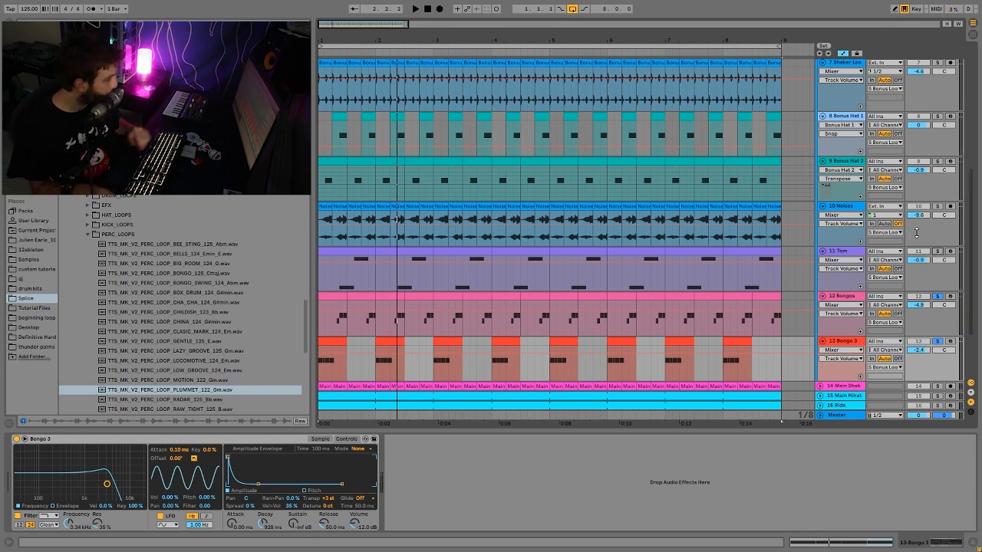
click(937, 254)
key(space)
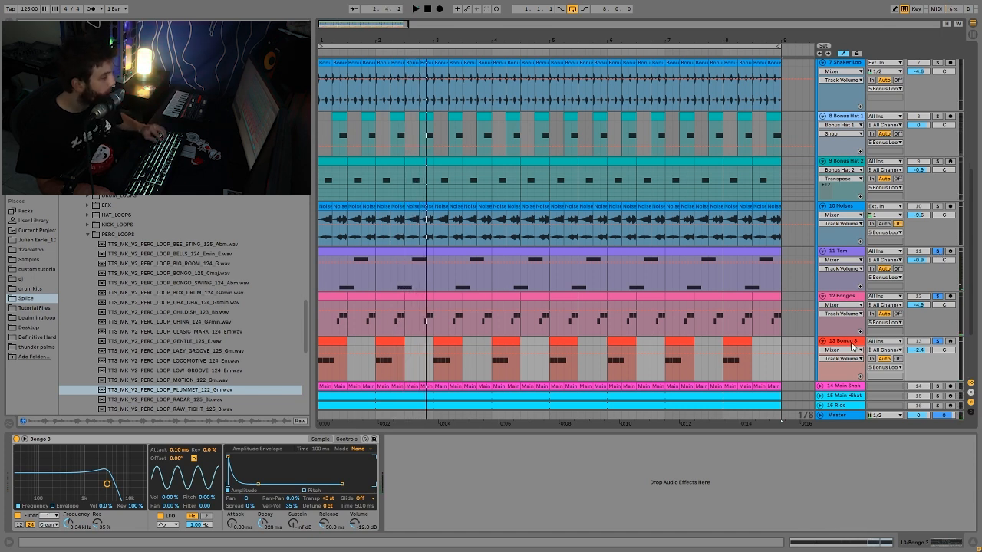
- Inspect the Bongos and Tom instruments, and listen to the Bonus Loop group with its individual tracks unsoloed
click(839, 297)
key(space)
click(842, 251)
scroll(851, 287, up, 2)
scroll(787, 414, up, 2)
key(space)
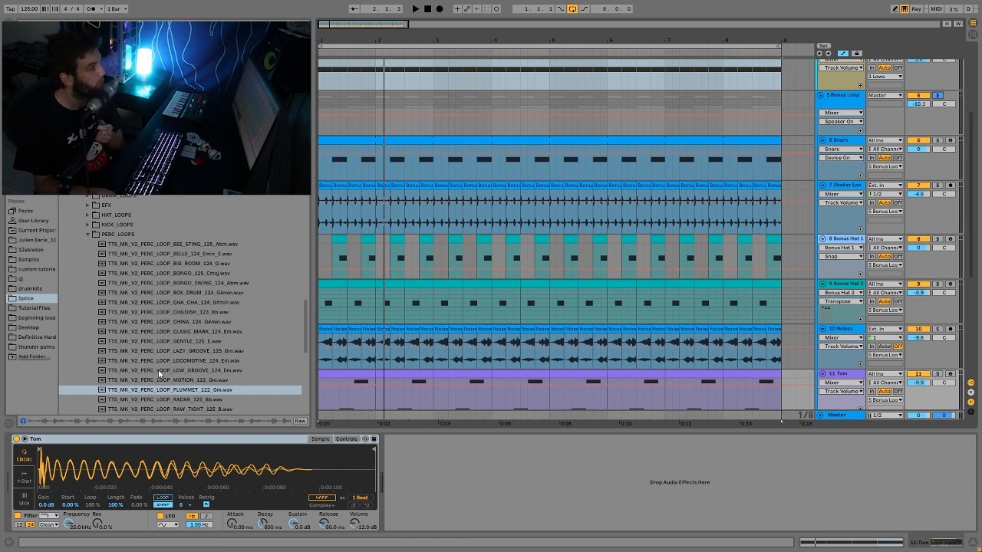
- Show the Current Project folder in the browser and collapse all the tracks inside the Bonus Loop group
click(25, 232)
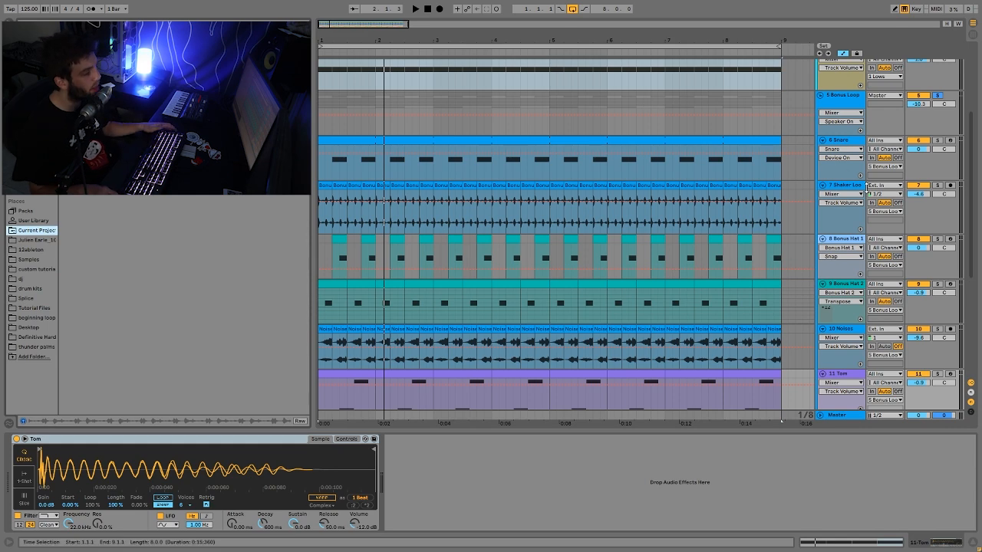
scroll(687, 262, up, 1)
scroll(687, 262, down, 5)
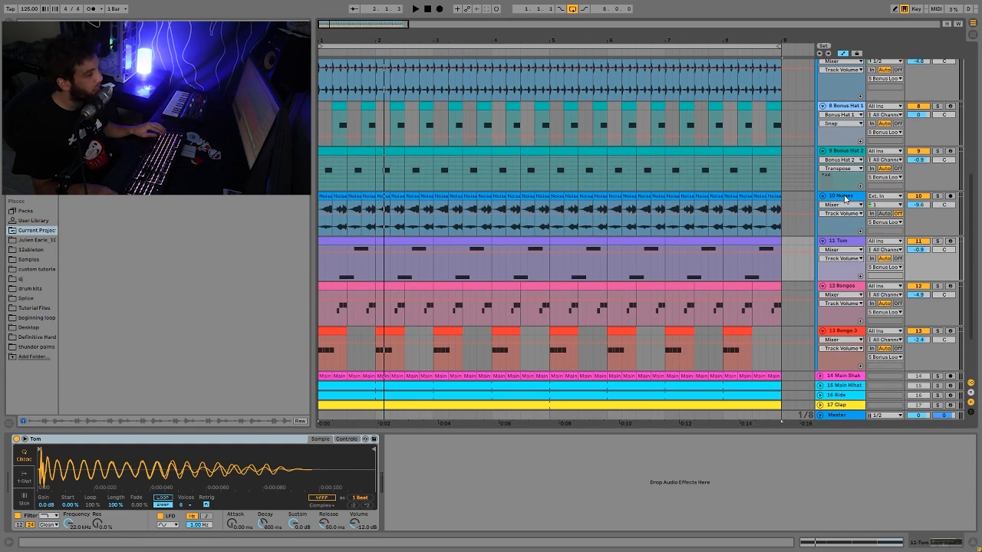
click(844, 199)
key(ctrl+a)
key(u)
key(Up)
key(Up)
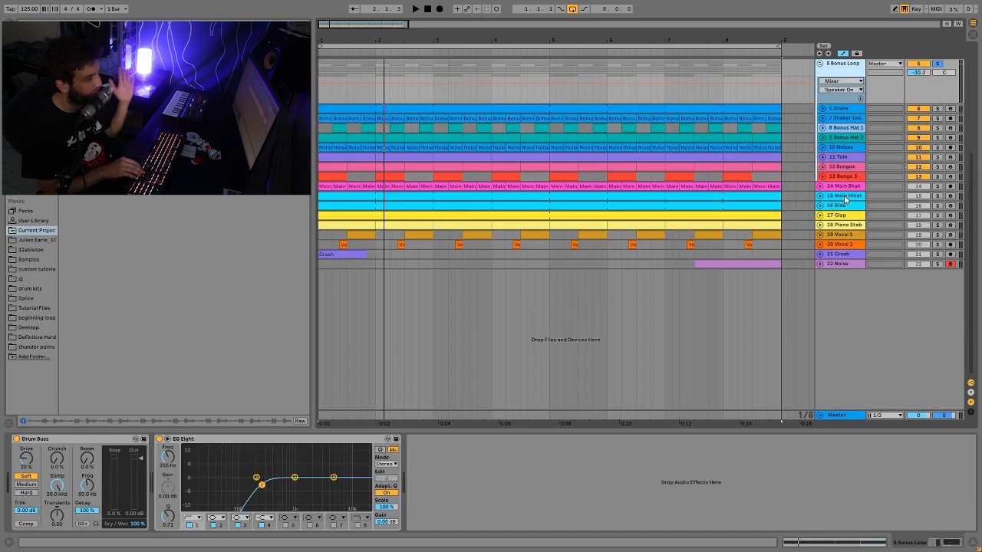
- Show the Kick instrument and the Bonus Loop group's Drum Buss and EQ Eight, and listen to the group
key(Up)
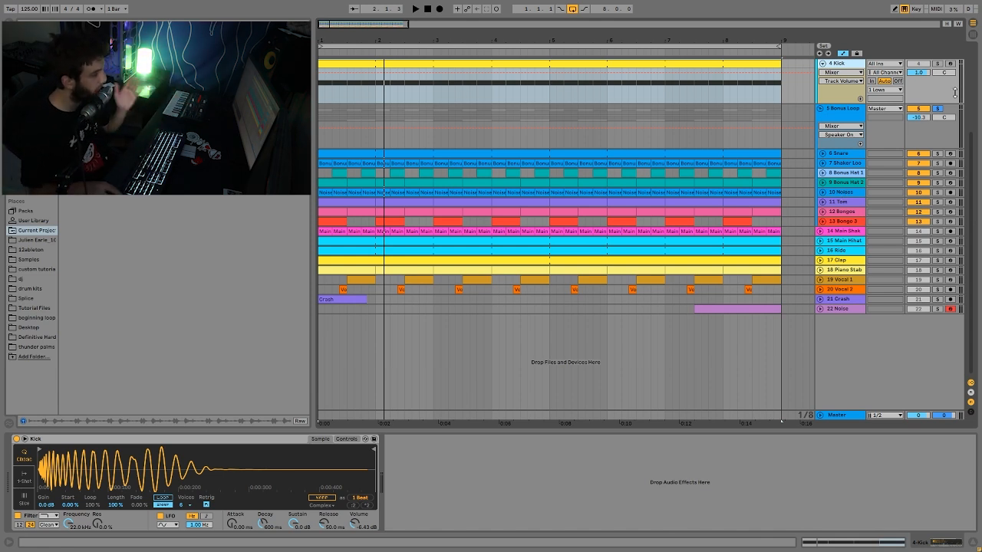
click(858, 121)
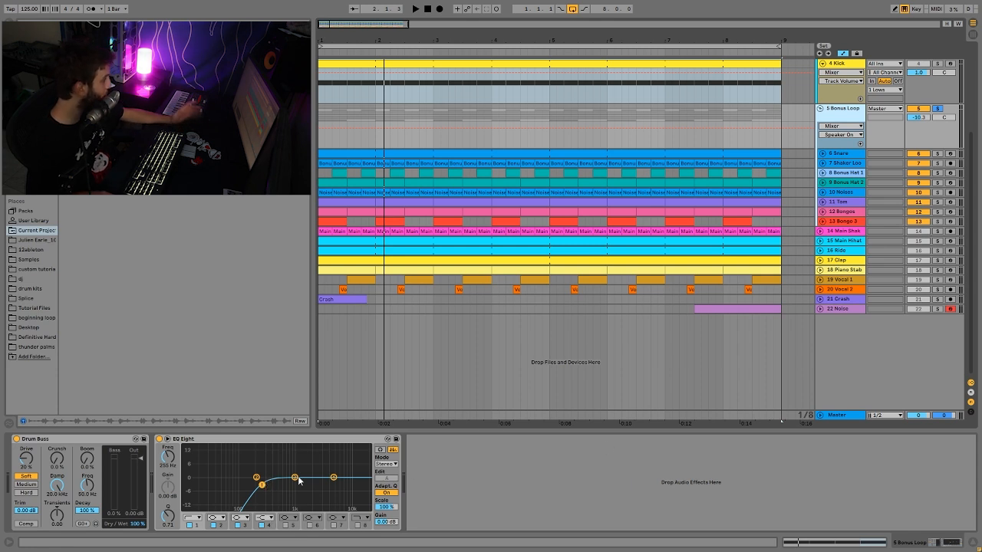
key(space)
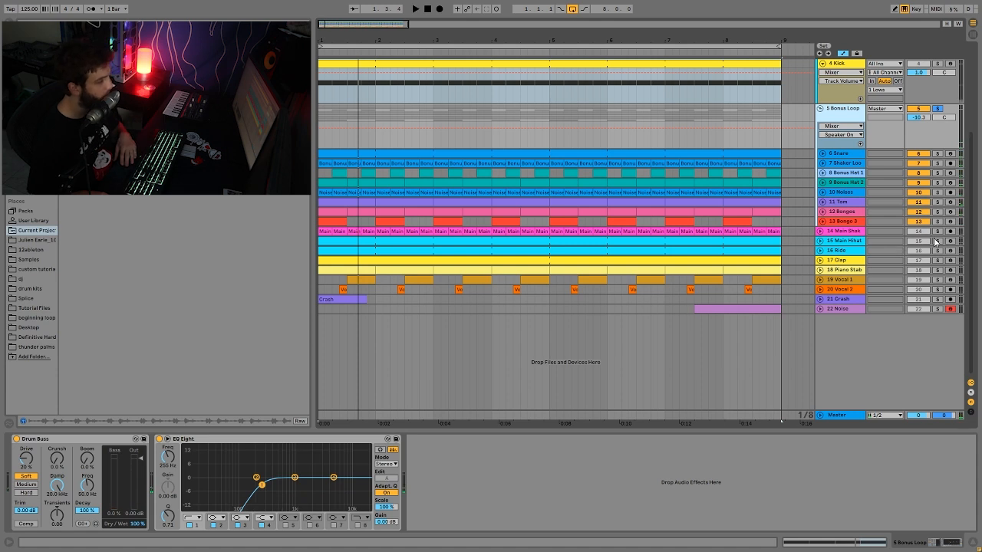
- Solo and expand the Main Shaker track, listen to it alone, and unsolo it to hear it in the full loop
click(937, 231)
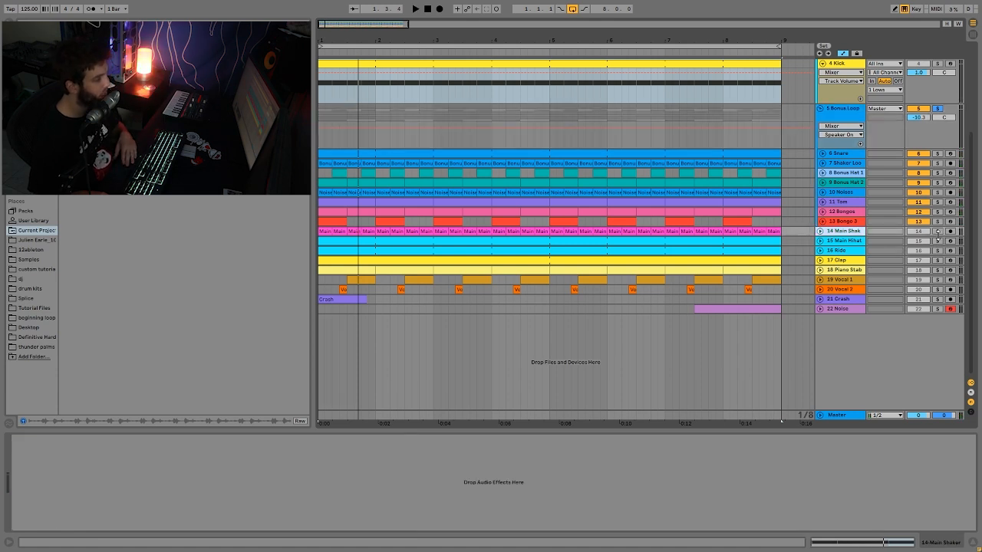
key(space)
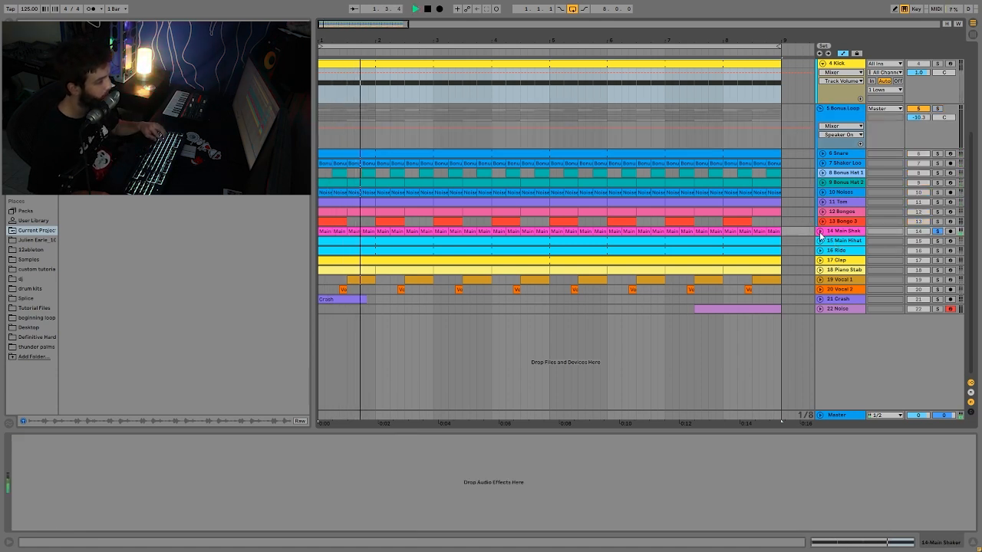
click(820, 232)
key(space)
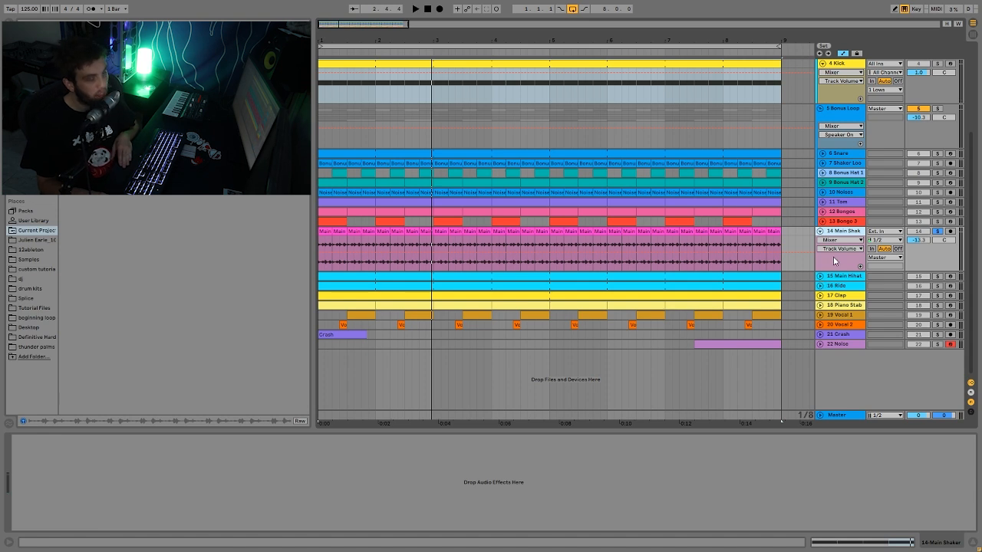
key(space)
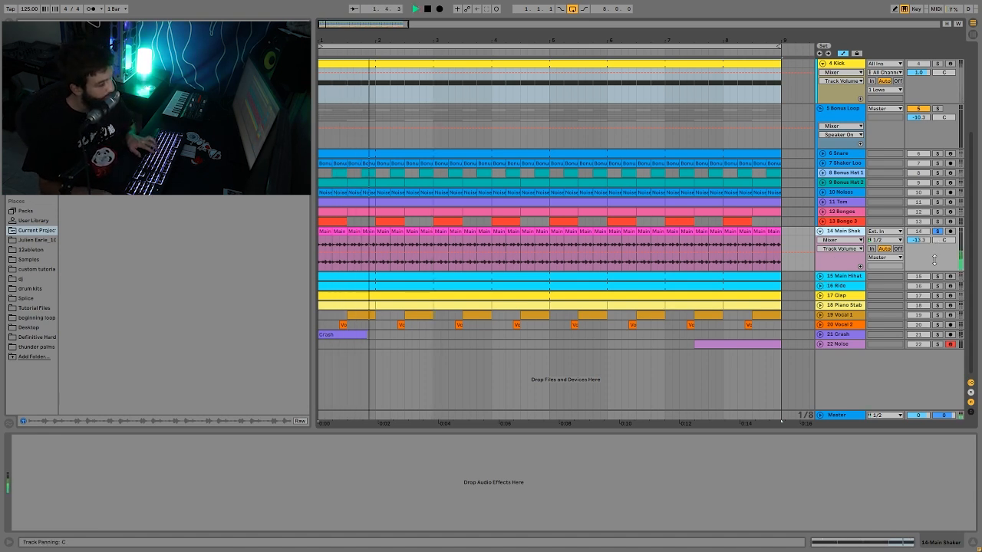
key(space)
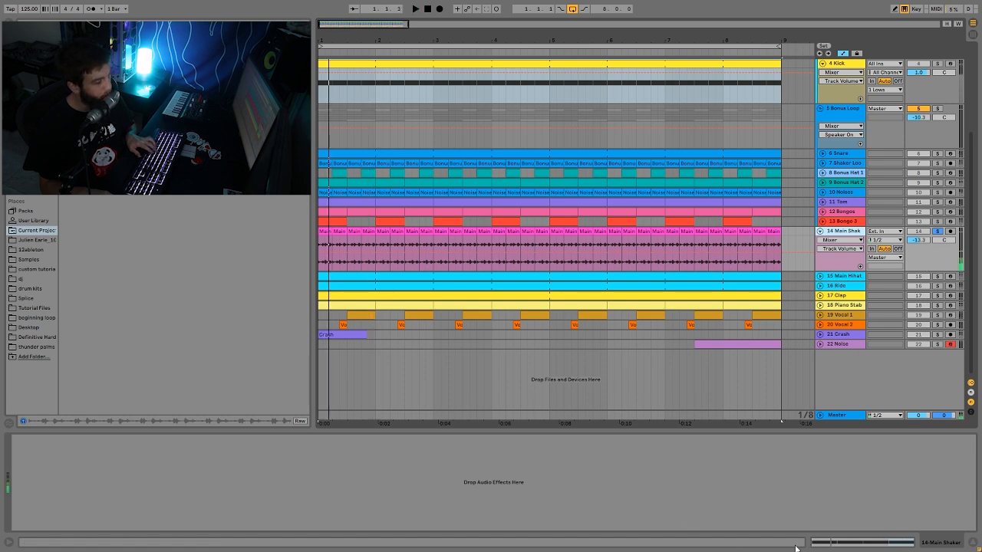
click(941, 233)
key(space)
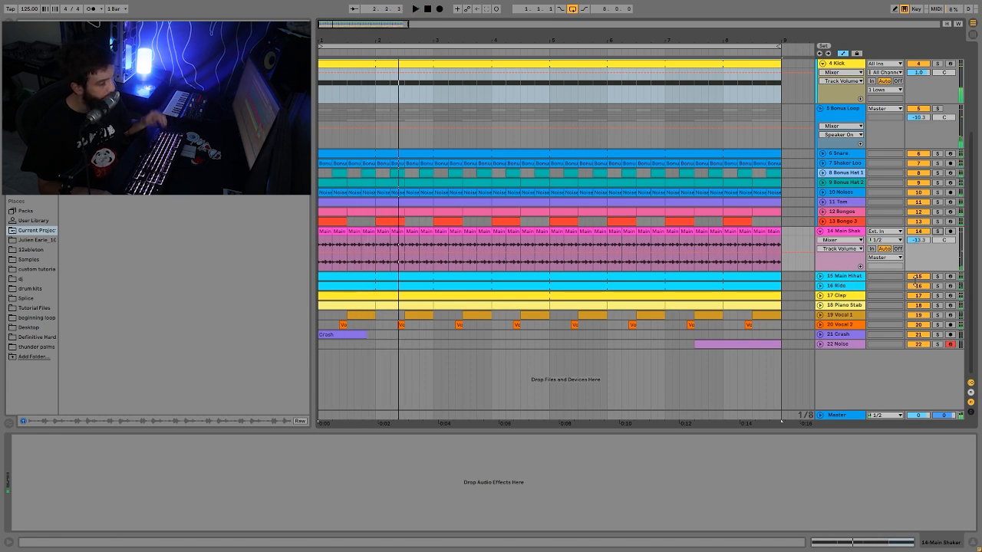
- Solo and expand the Main Hihat track, show its instrument, and listen to the off-beat pattern alone
click(937, 277)
click(848, 275)
key(space)
click(820, 276)
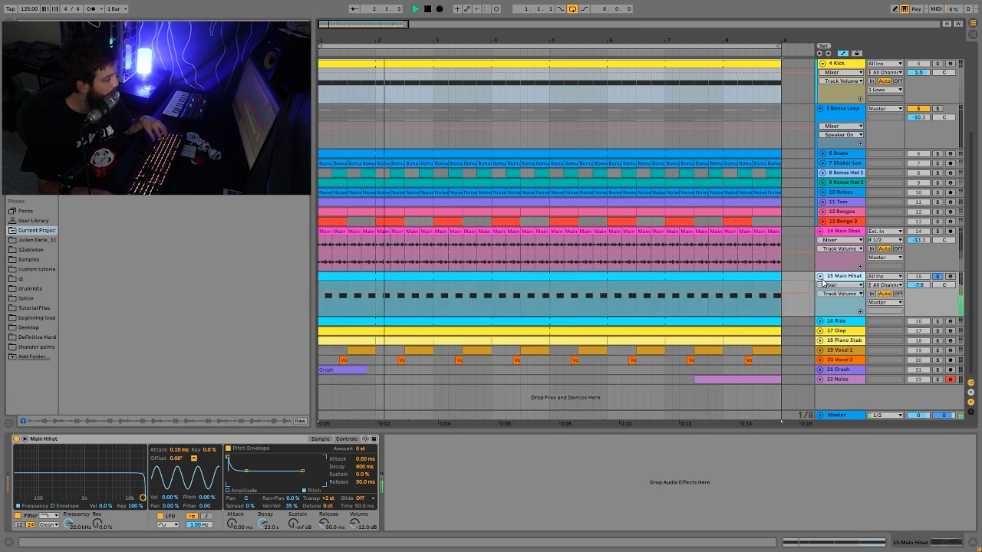
key(space)
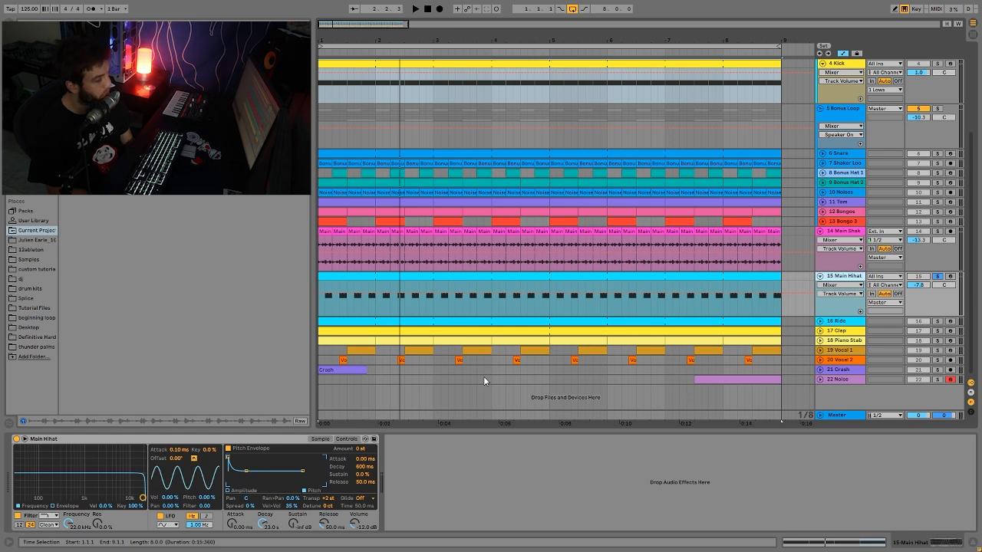
key(space)
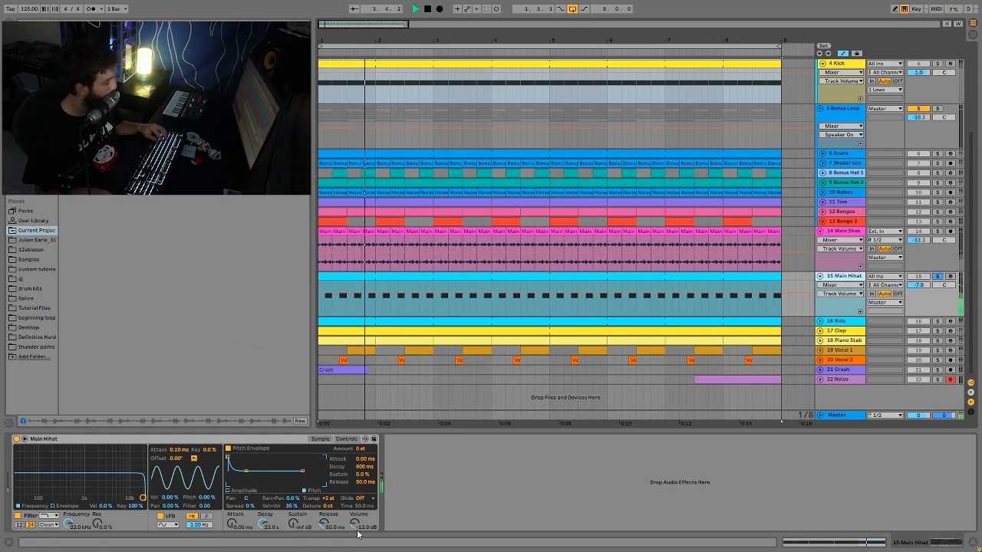
key(space)
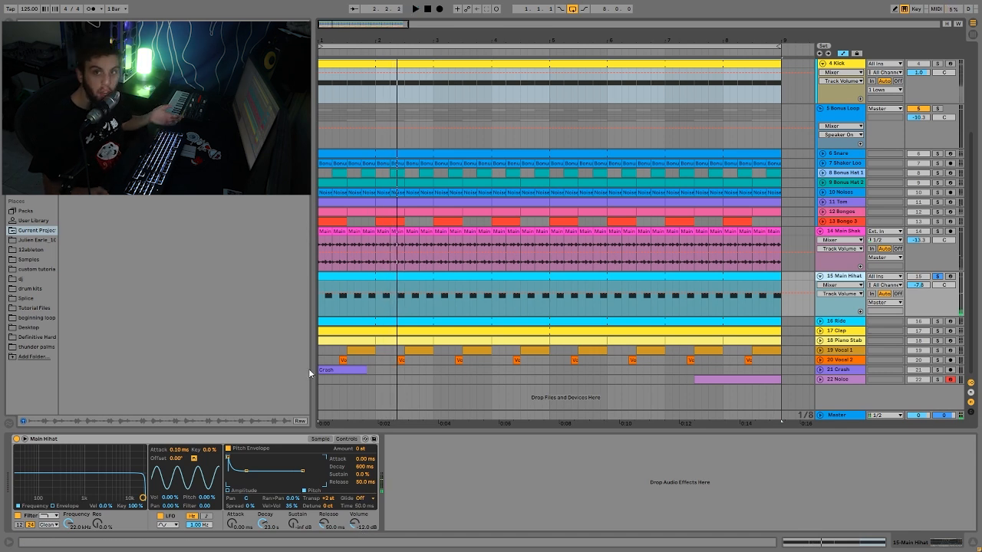
key(space)
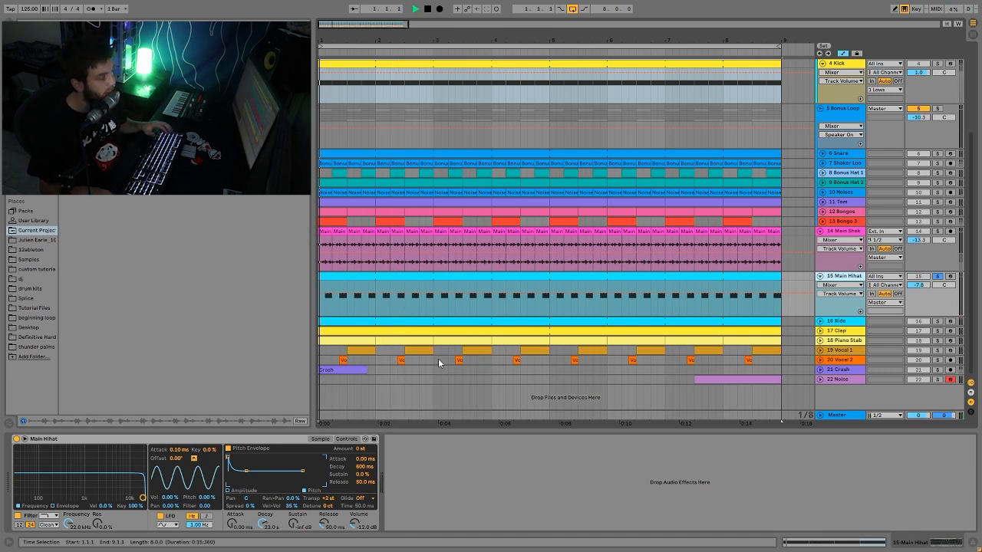
- Unsolo the Main Hihat track and listen to it within the full loop
click(937, 277)
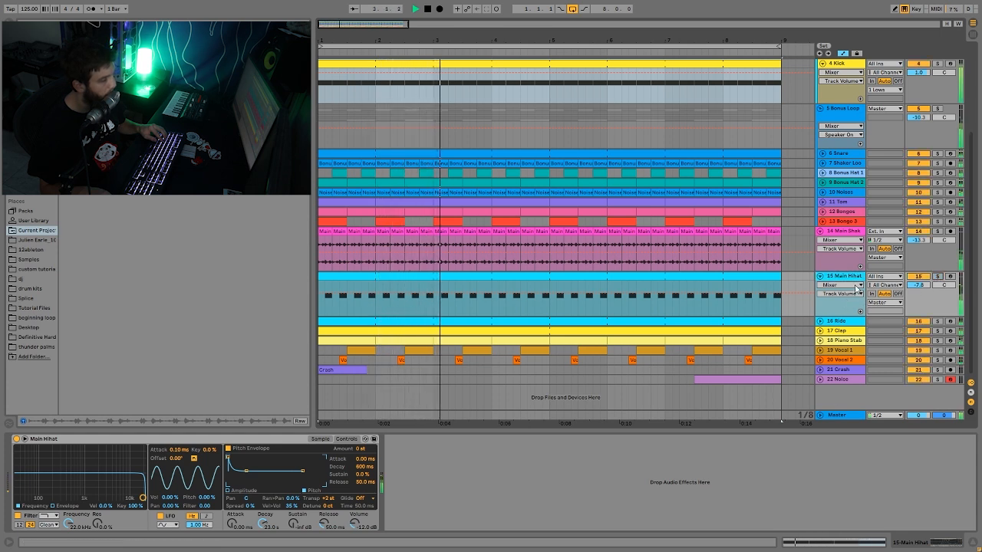
key(space)
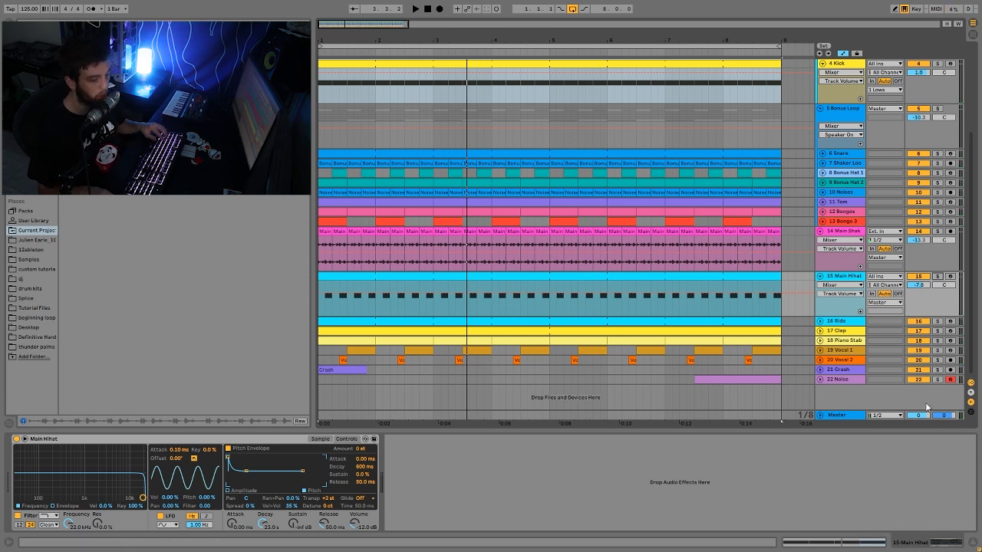
key(space)
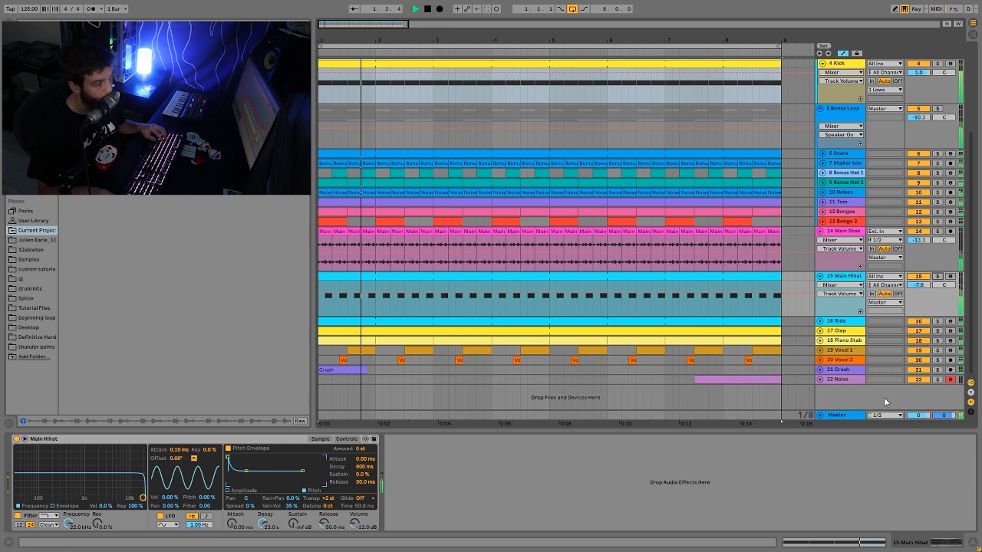
key(space)
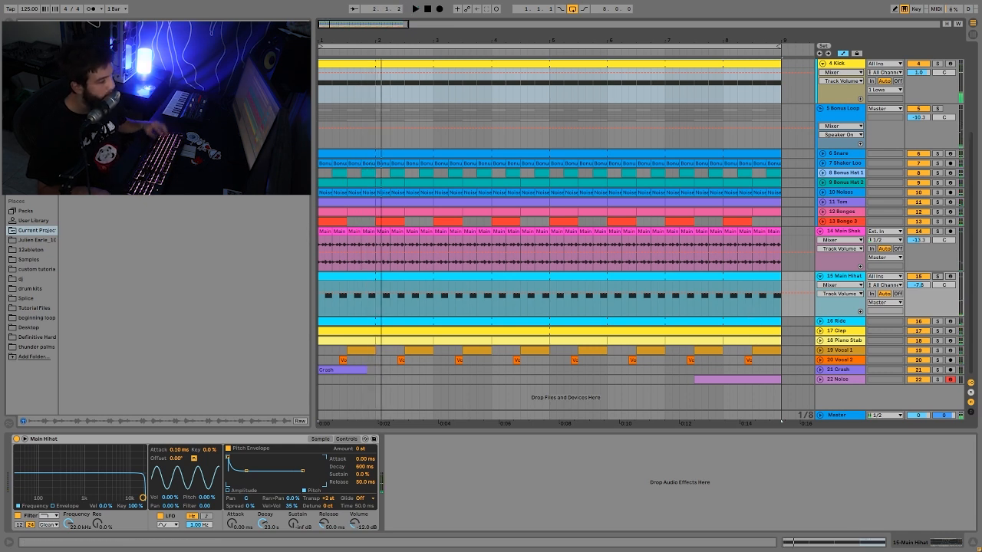
- Solo the Ride track, show its instrument and Echo device, and listen to it alone
click(936, 322)
key(space)
click(856, 322)
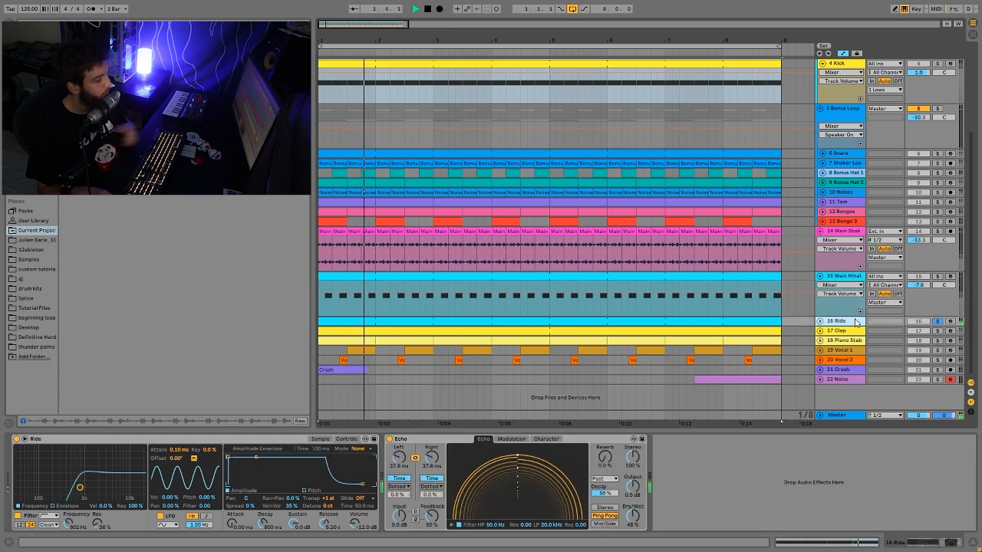
key(space)
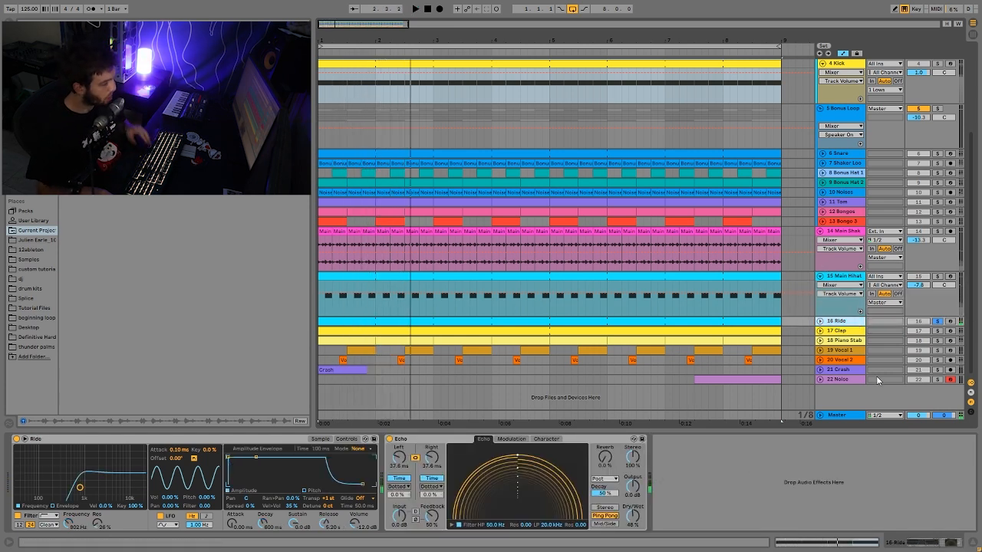
- Solo the Main Hihat track for comparison with the Ride, listen to it, and unsolo it to play the full loop
click(937, 276)
key(space)
click(937, 277)
key(space)
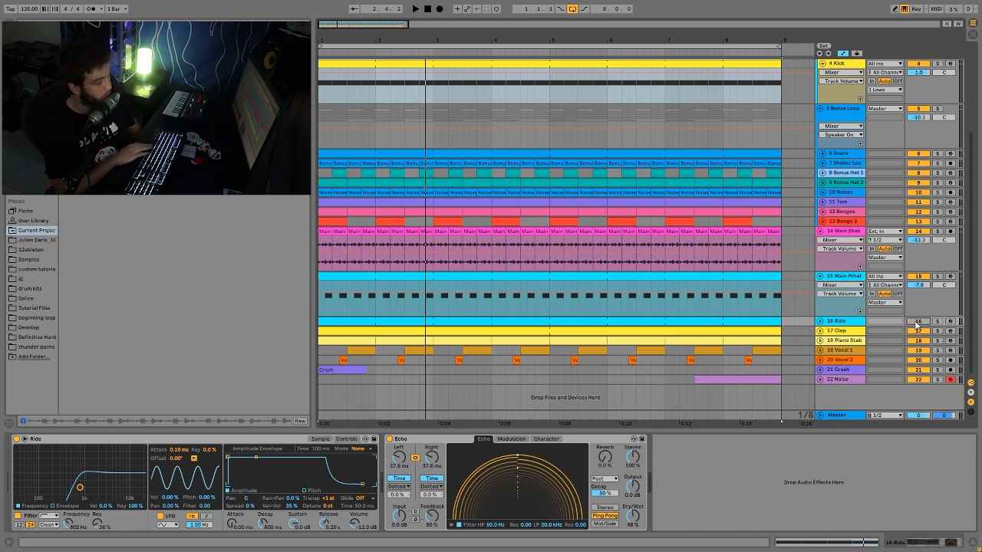
- Compare the full loop with the Ride track activated and deactivated, leaving the Ride on
key(space)
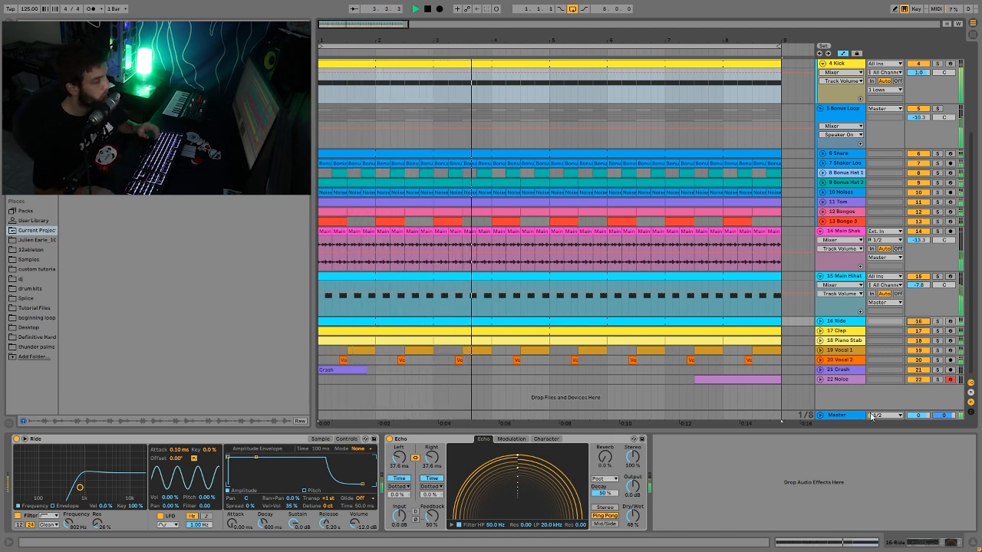
key(space)
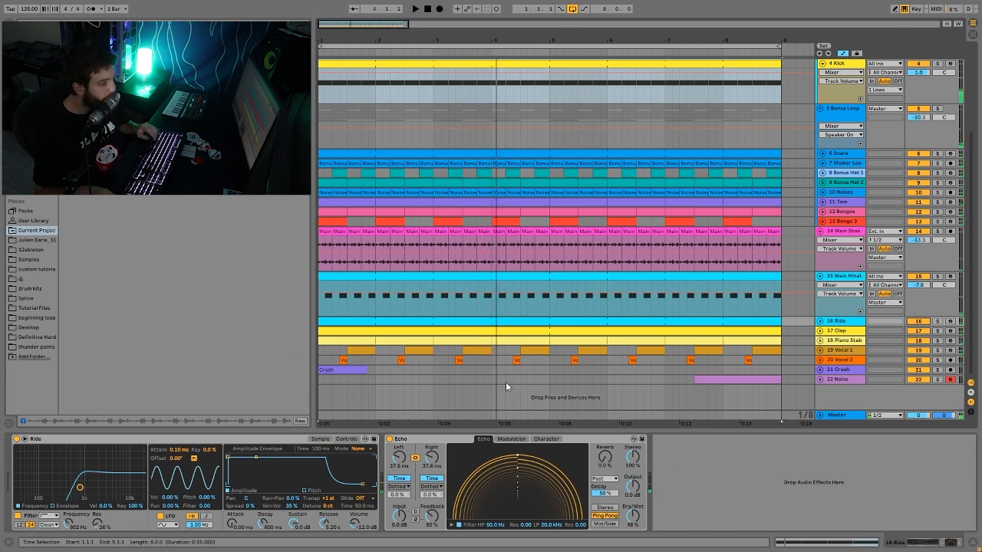
click(729, 265)
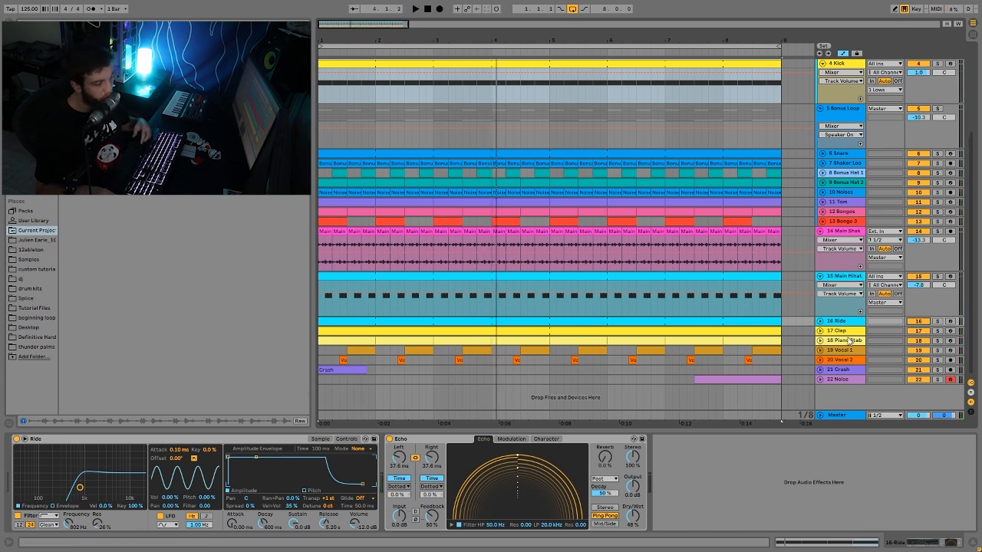
click(830, 323)
click(910, 325)
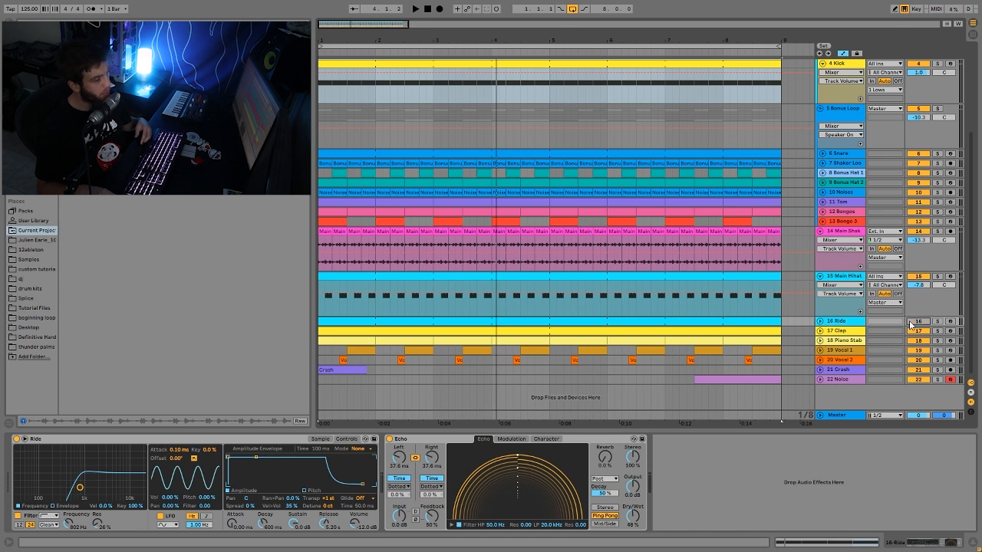
key(space)
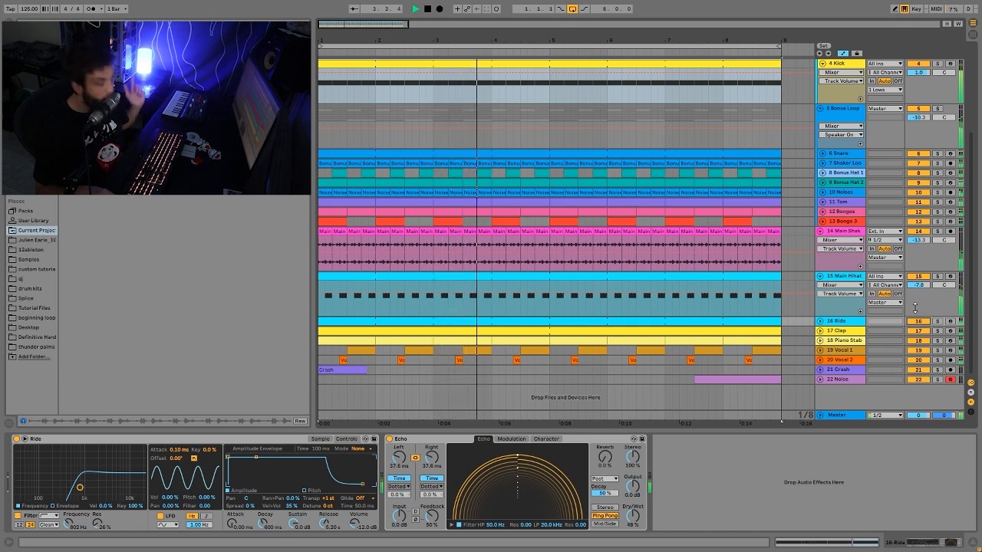
key(space)
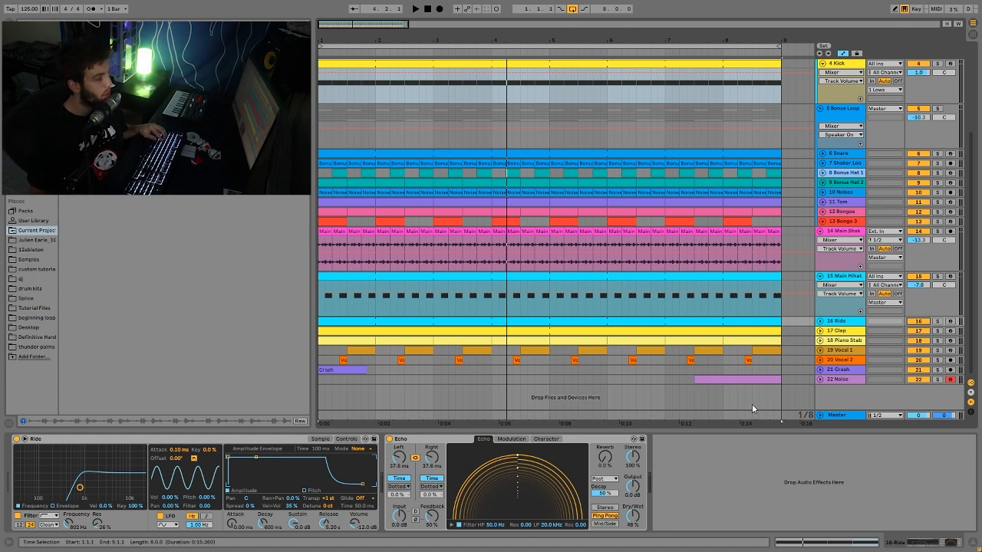
- Compare the Ride in the full loop with its Echo bypassed and enabled, leaving the Echo on
key(space)
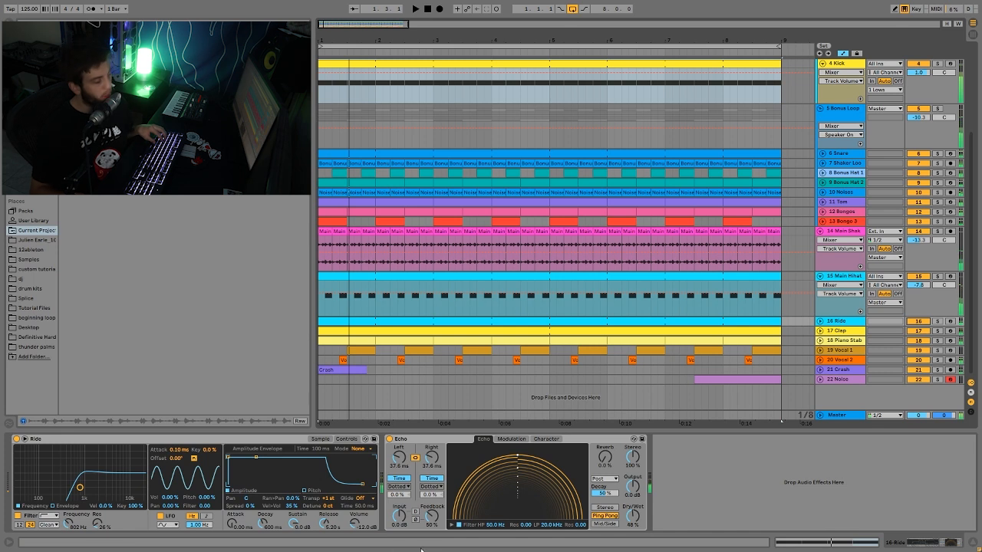
click(389, 438)
key(space)
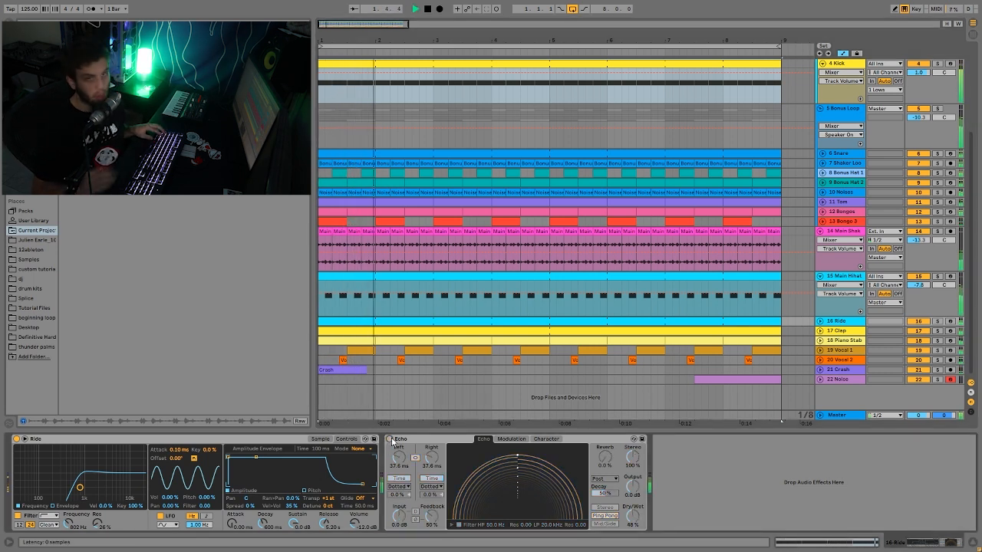
key(space)
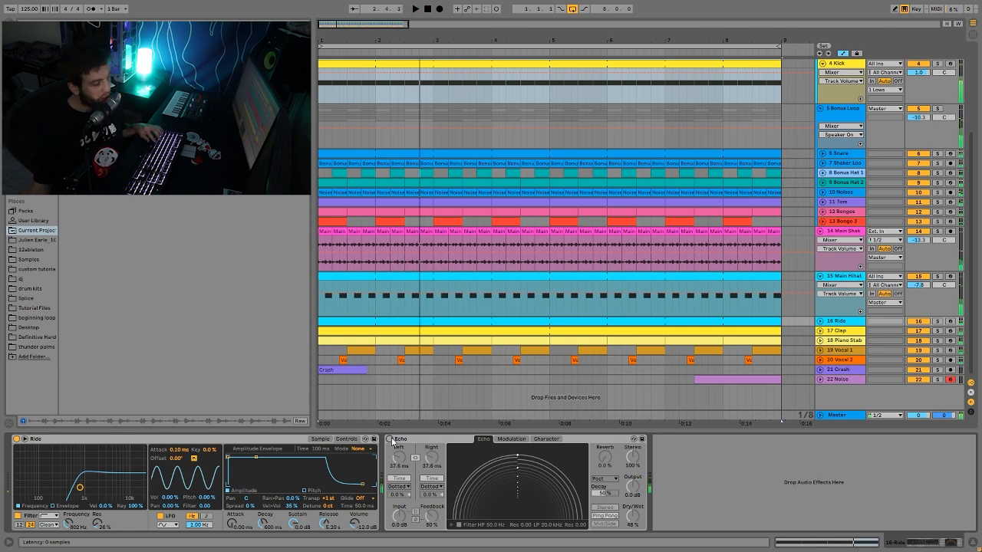
click(389, 439)
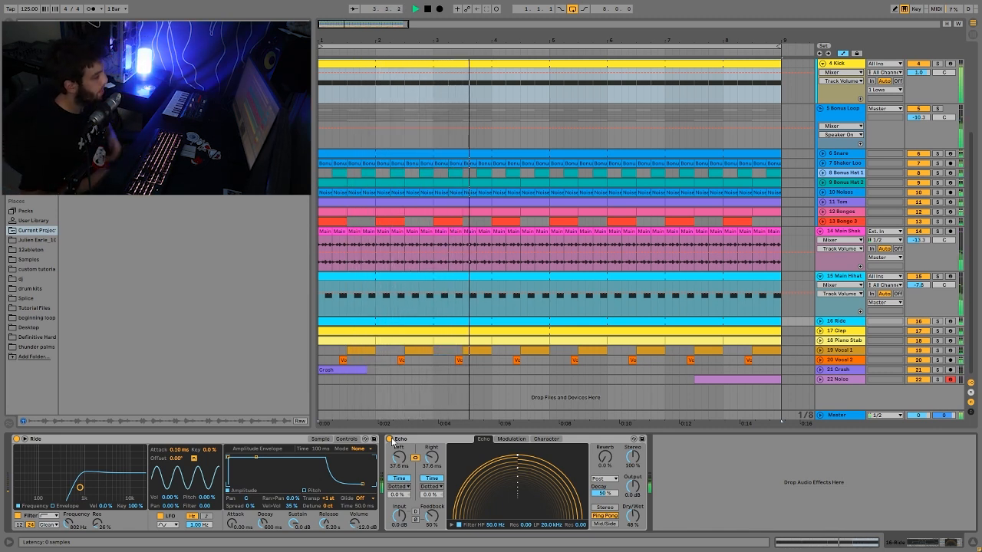
key(space)
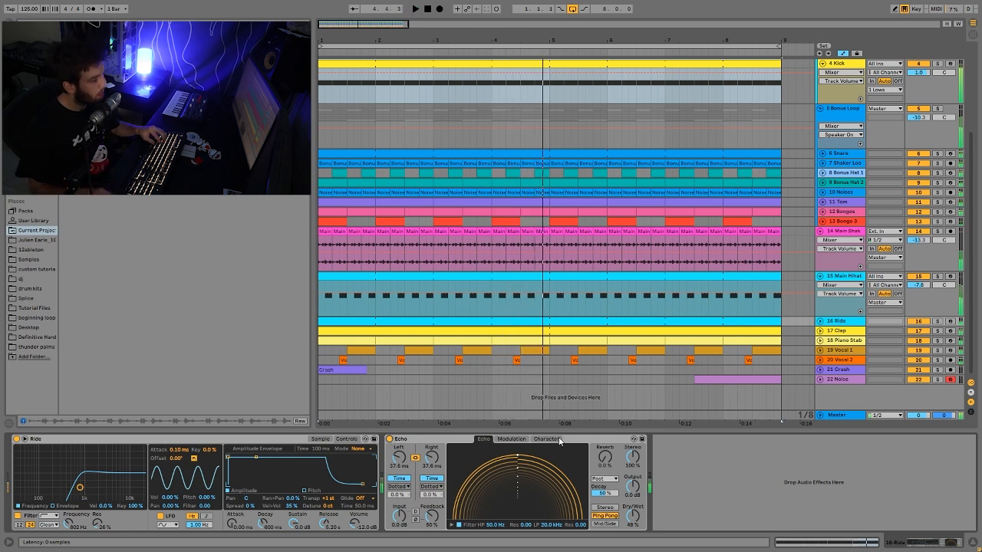
- Solo and expand the Clap track, show its sample, and listen to the clap alone
click(934, 333)
click(938, 331)
key(space)
click(819, 330)
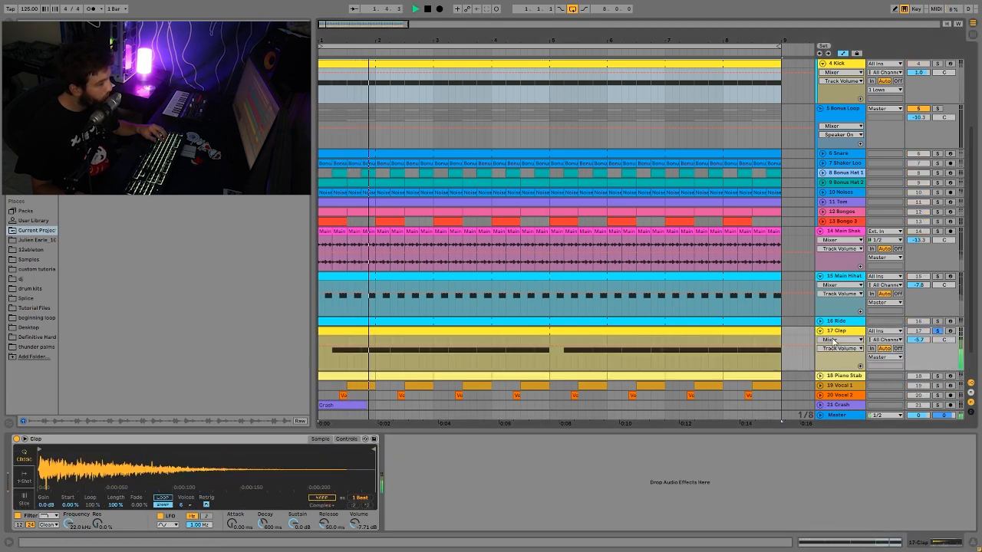
key(space)
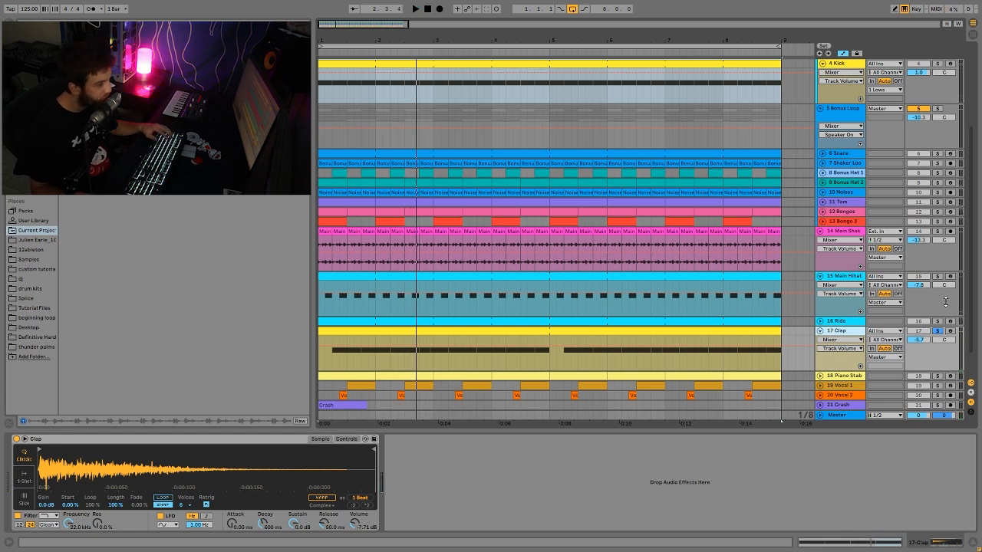
- Unsolo the Clap track and listen to it within the full loop
click(937, 331)
key(space)
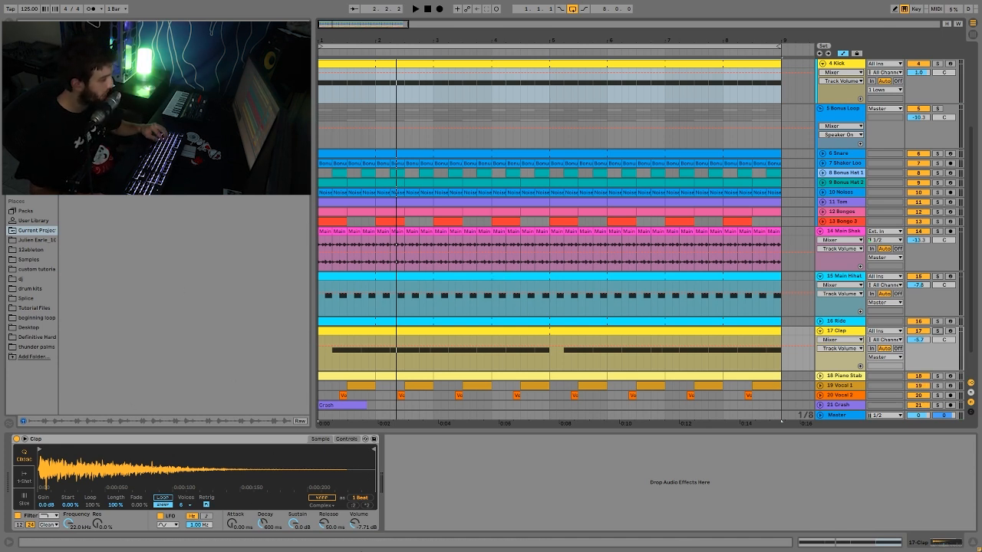
key(space)
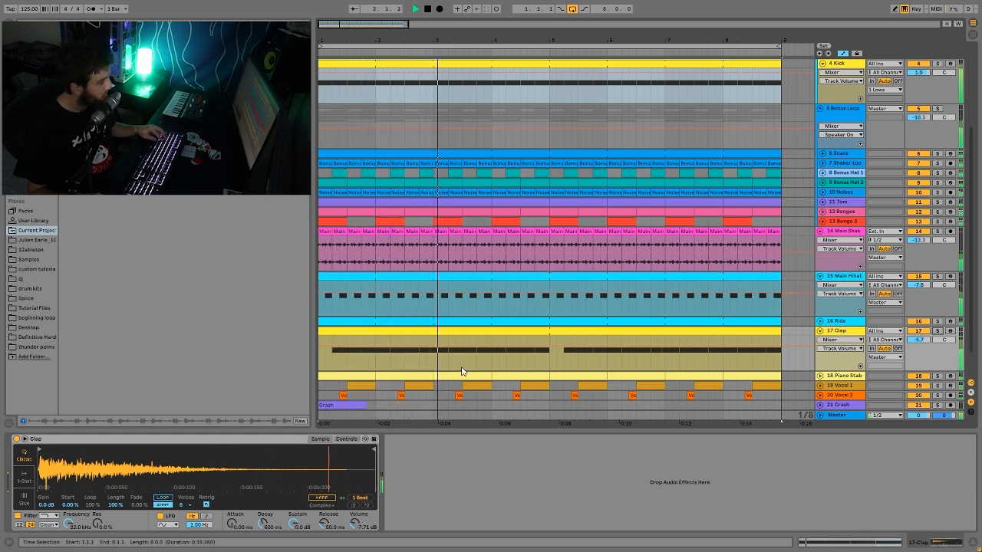
key(space)
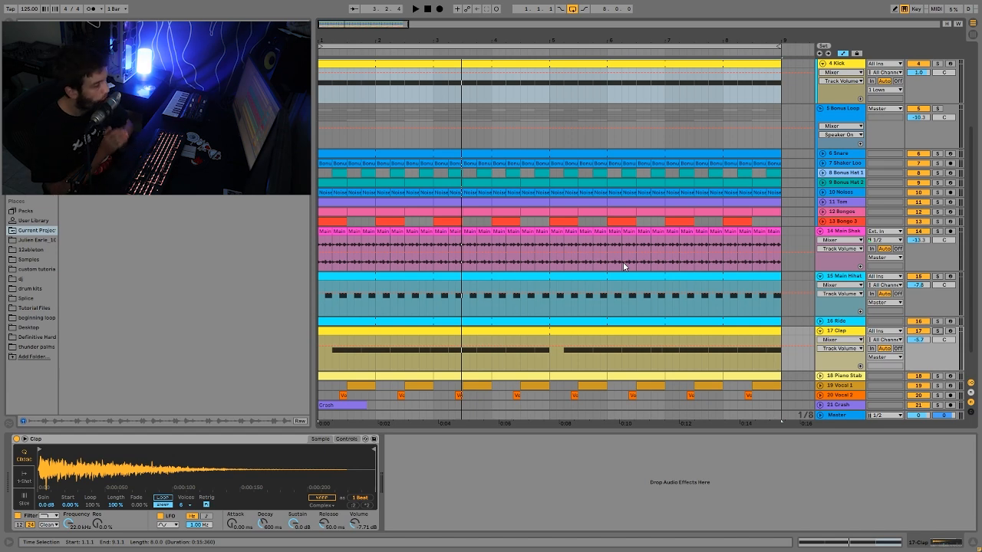
scroll(886, 314, up, 1)
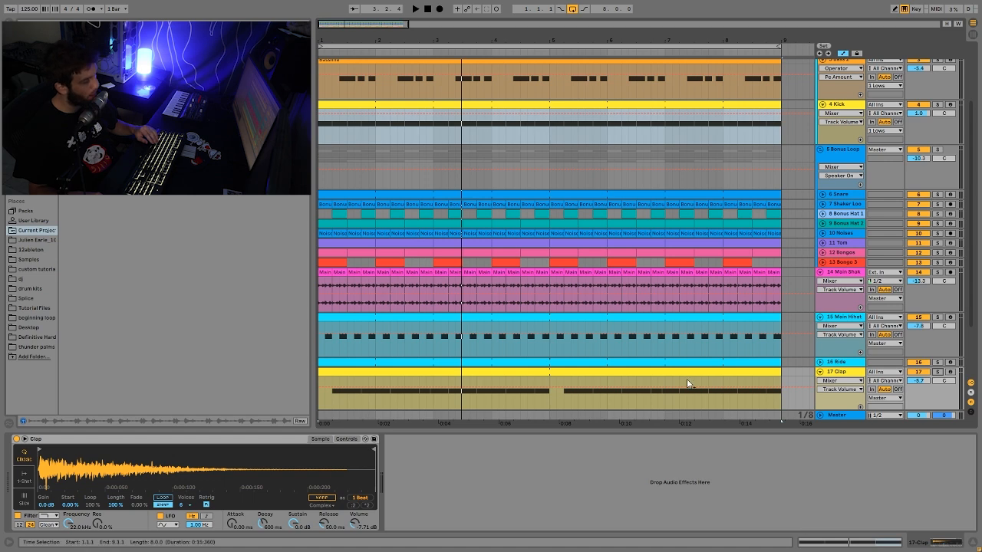
- Expand the Piano Stab track, show its devices, and listen to it within the full loop
scroll(687, 383, down, 2)
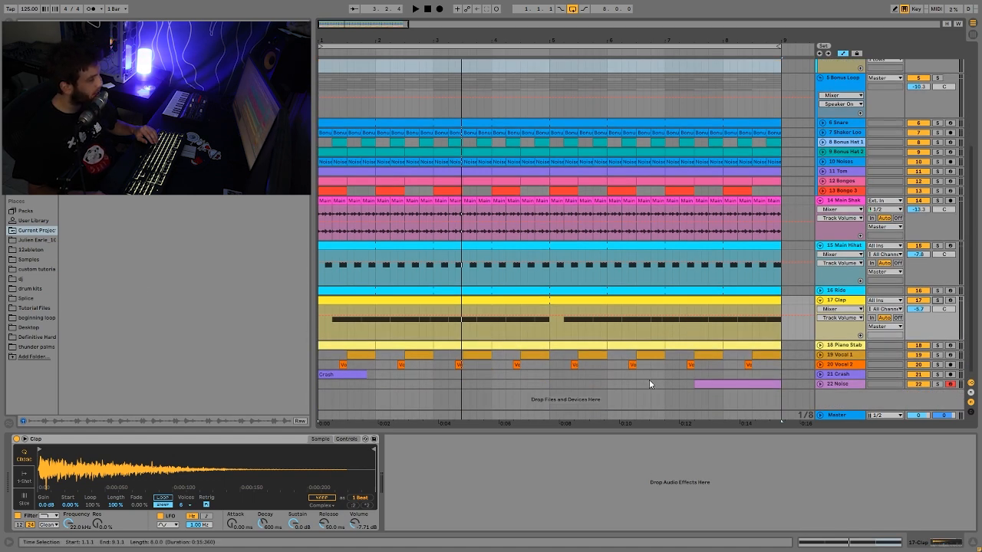
scroll(759, 223, up, 3)
scroll(764, 213, down, 2)
scroll(764, 213, down, 1)
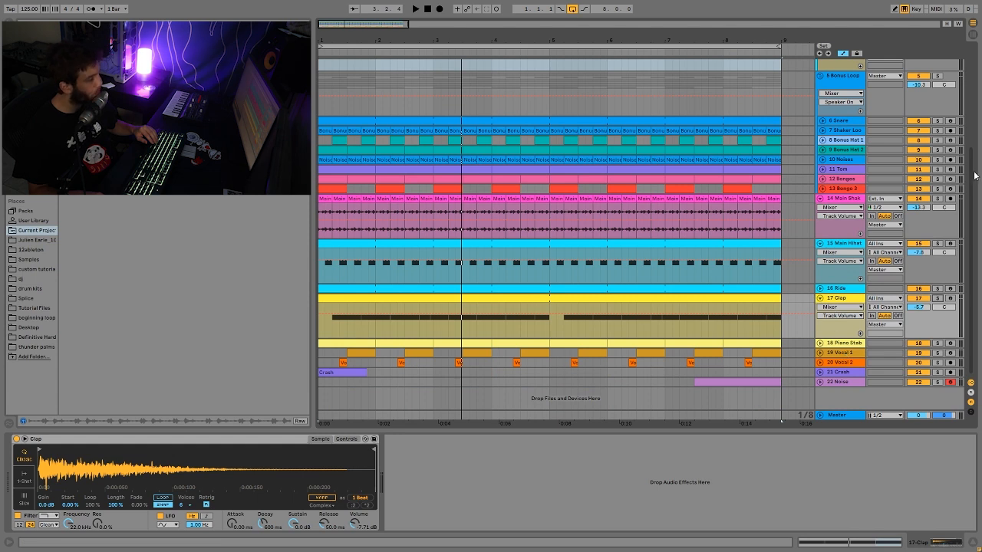
click(825, 345)
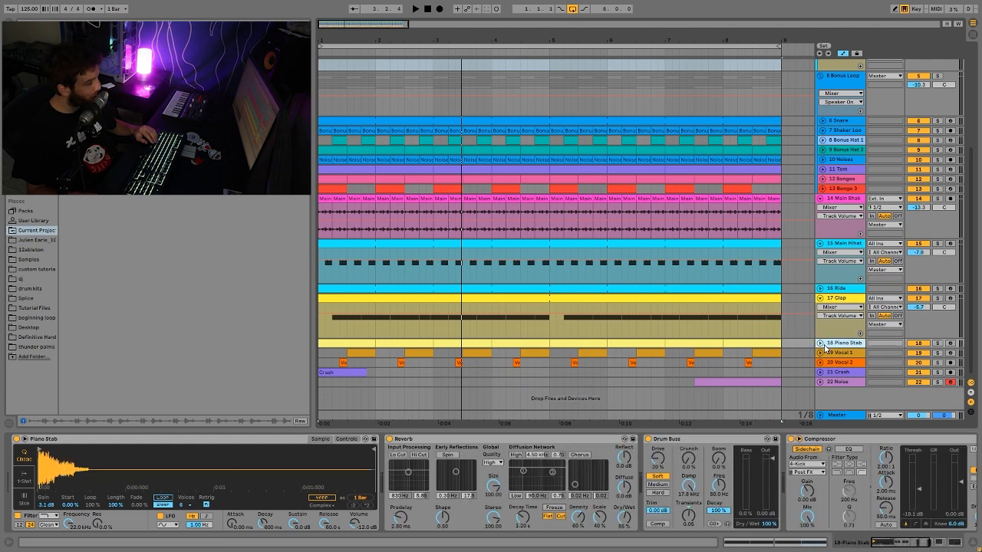
click(821, 343)
click(936, 343)
key(space)
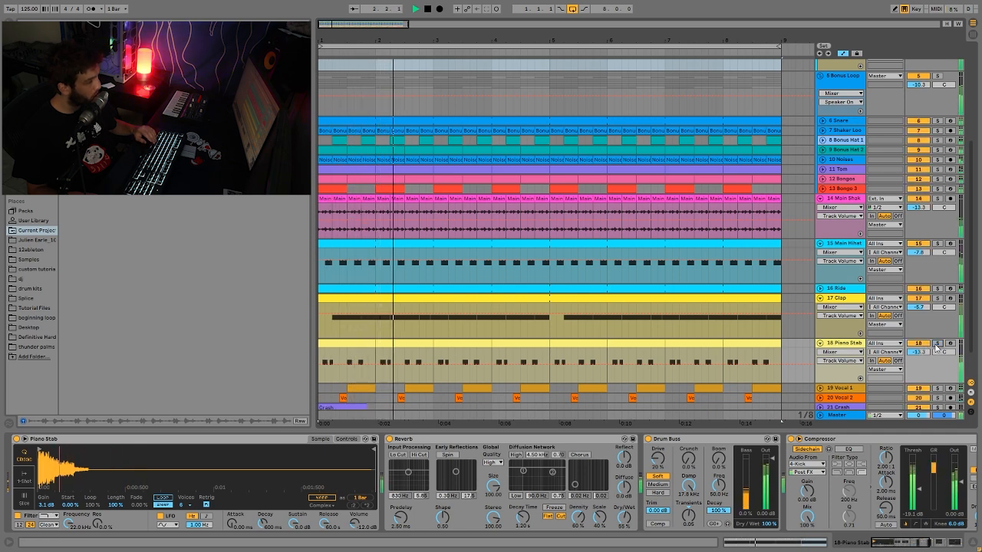
- Expand the Vocal 1 and Vocal 2 tracks and set Vocal 1's volume to -9.7 dB while the loop plays
scroll(861, 349, down, 1)
scroll(861, 349, down, 1)
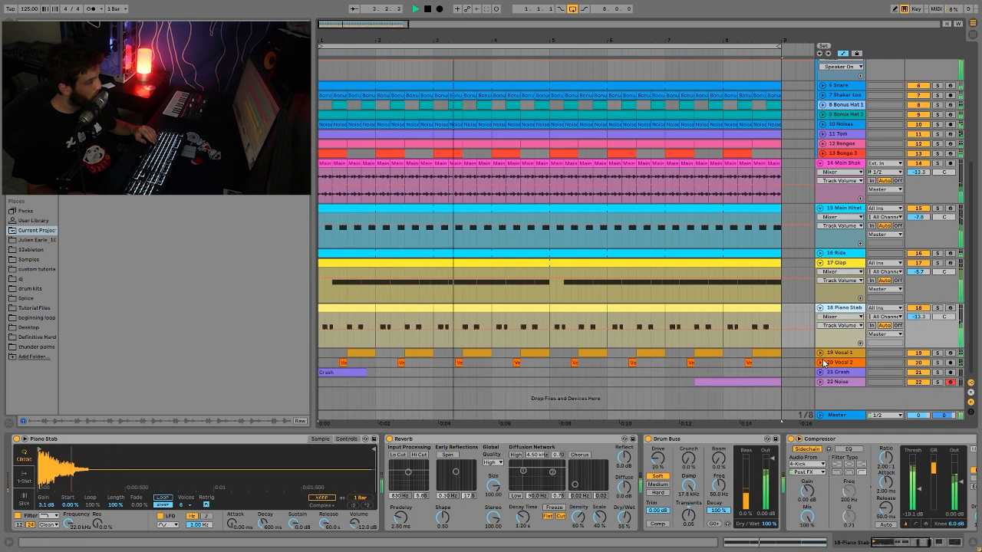
click(820, 362)
click(820, 354)
scroll(867, 345, down, 1)
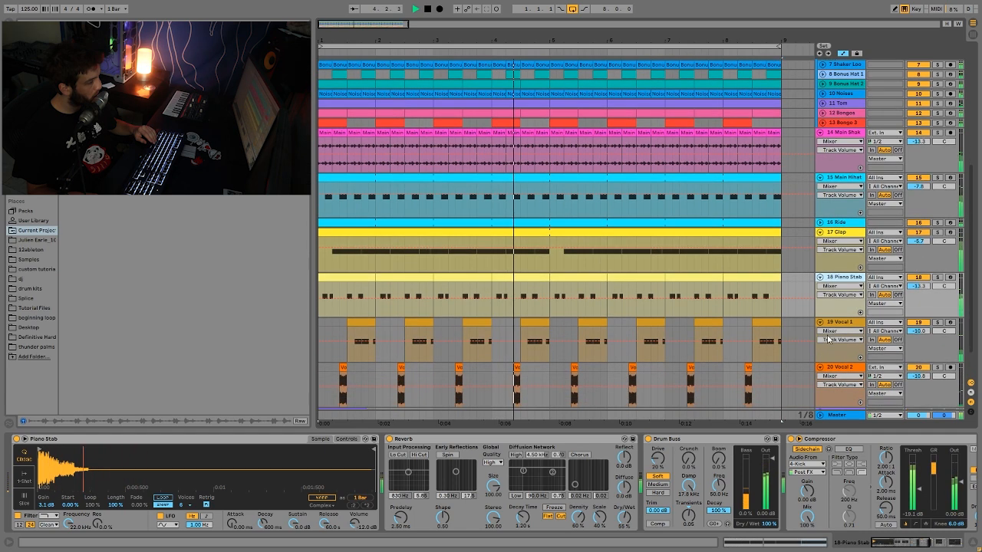
drag(920, 338, 921, 335)
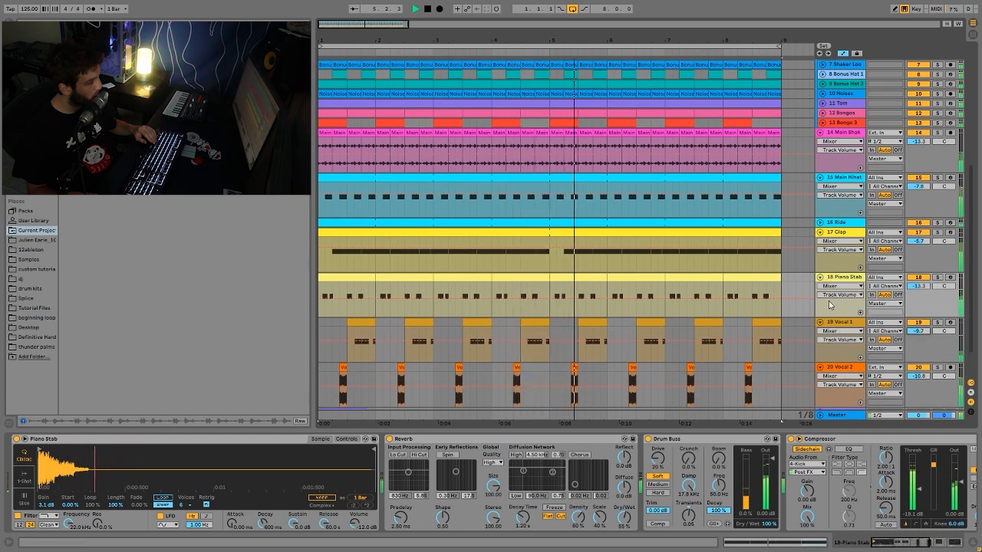
key(space)
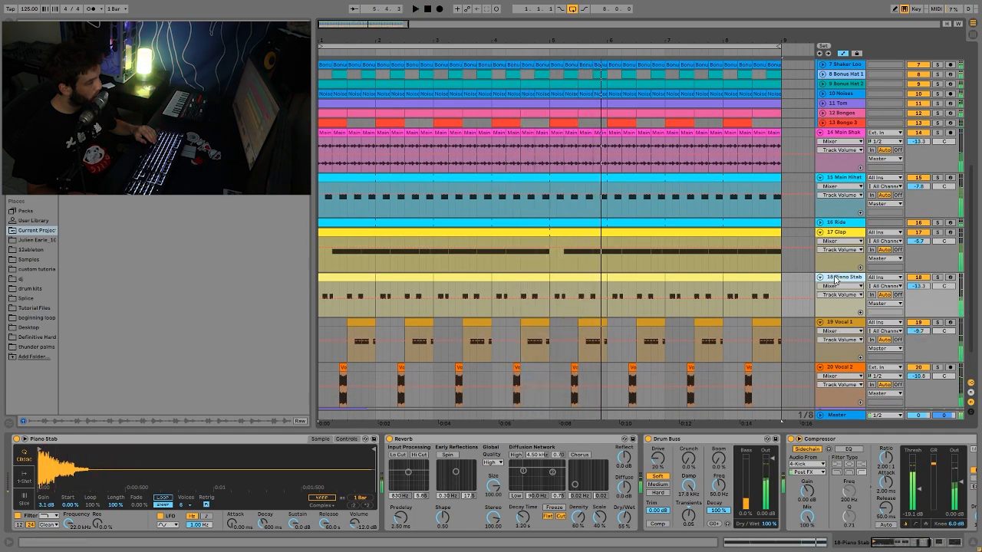
- Compare the Piano Stab soloed with the full loop, leaving it unsoloed
click(937, 277)
key(space)
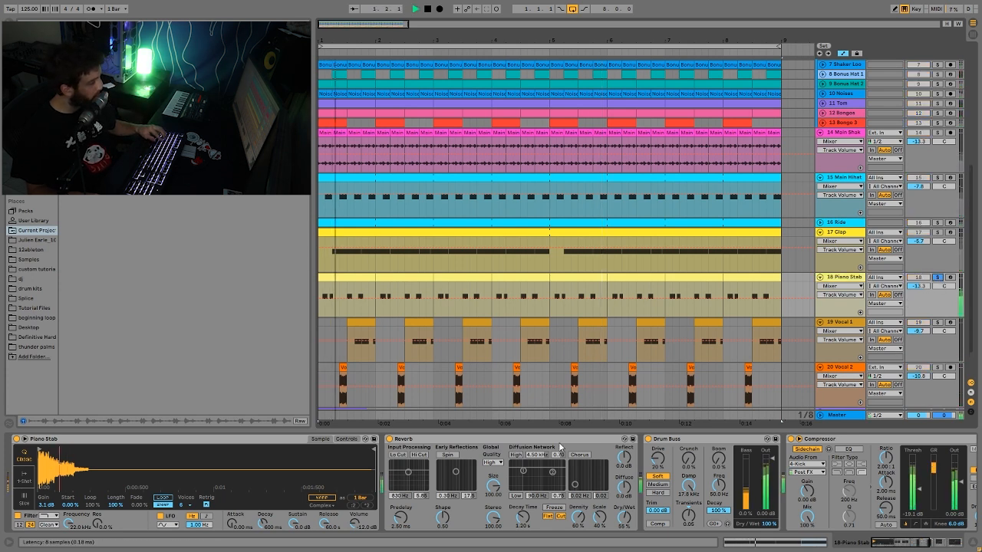
key(space)
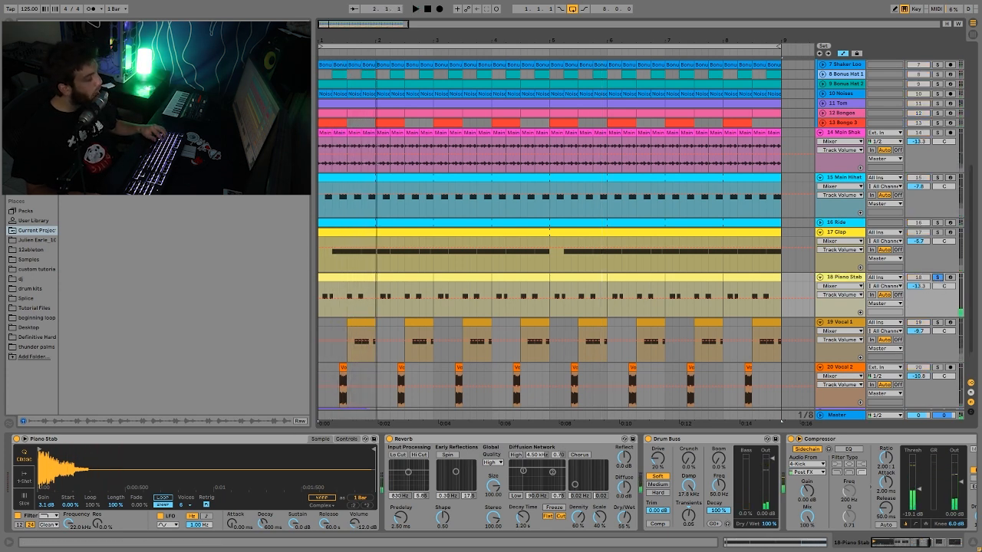
click(936, 278)
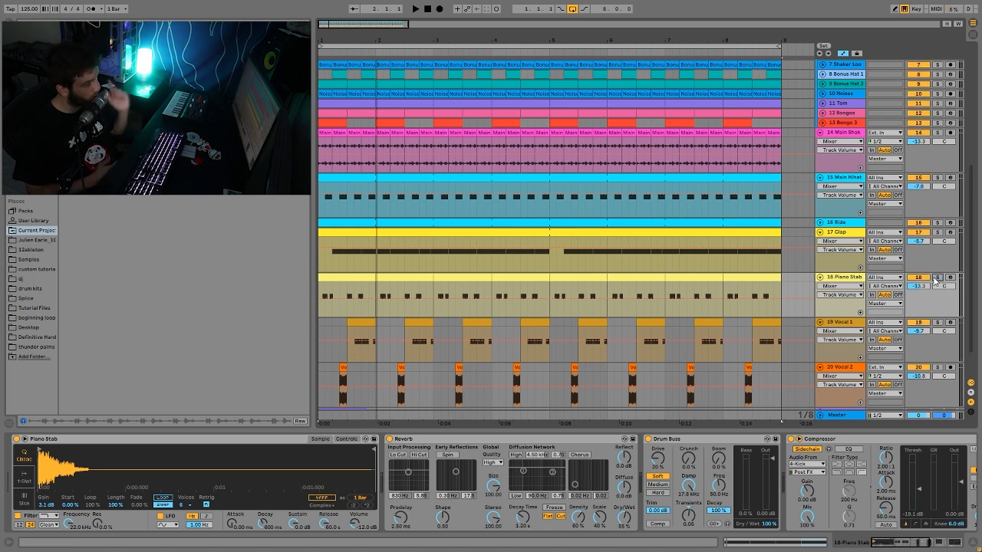
key(space)
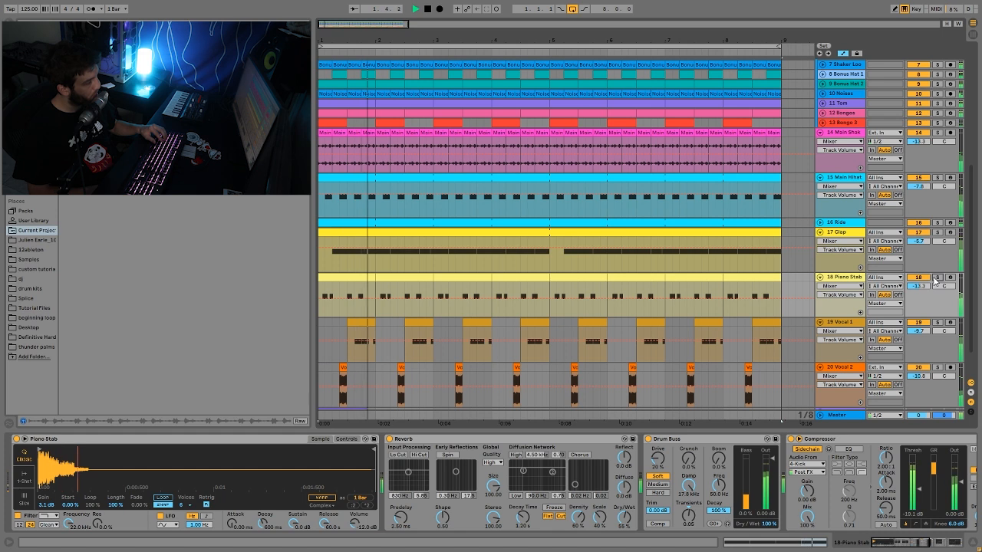
key(space)
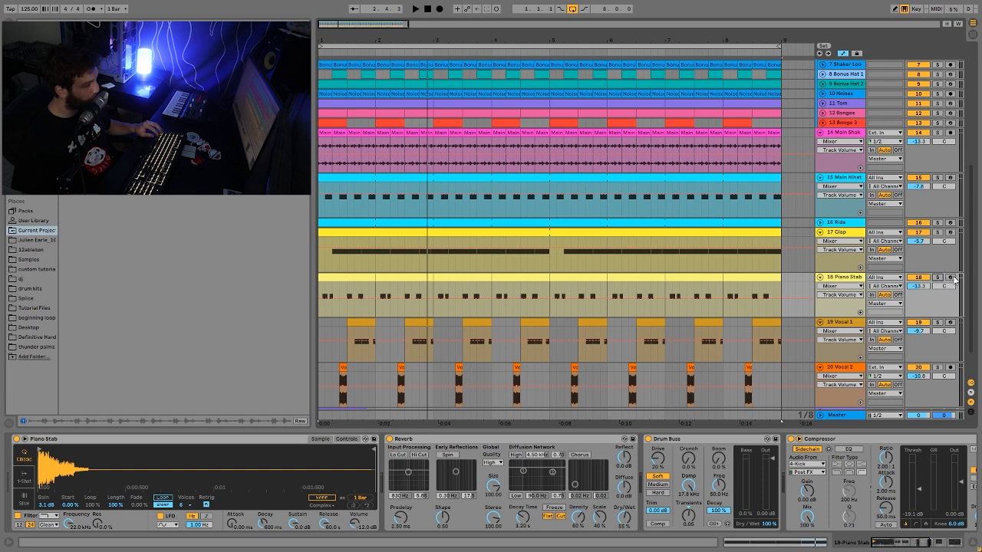
- Listen to the first bars of the Piano Stab, Vocal 1 and Vocal 2 soloed together, and again within the full loop
click(937, 277)
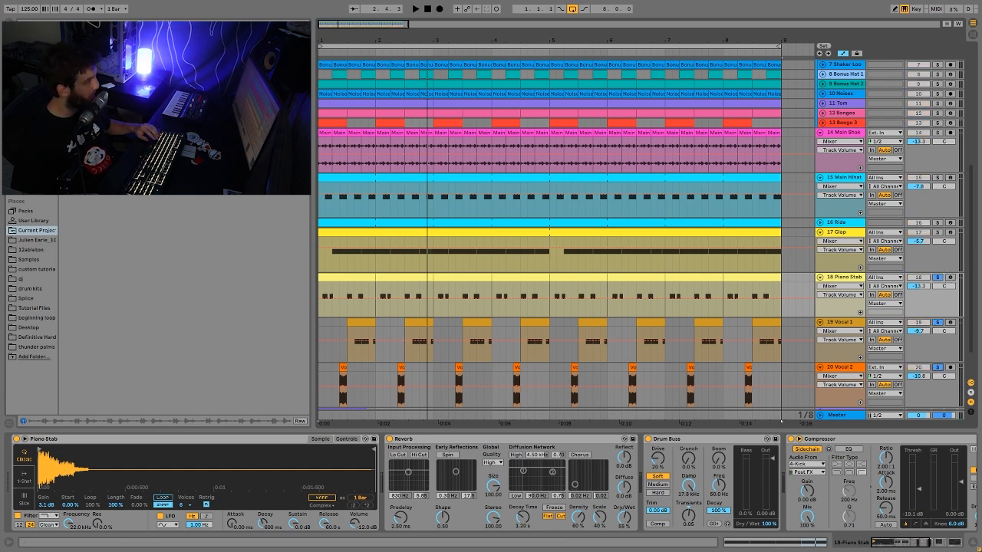
drag(317, 41, 318, 118)
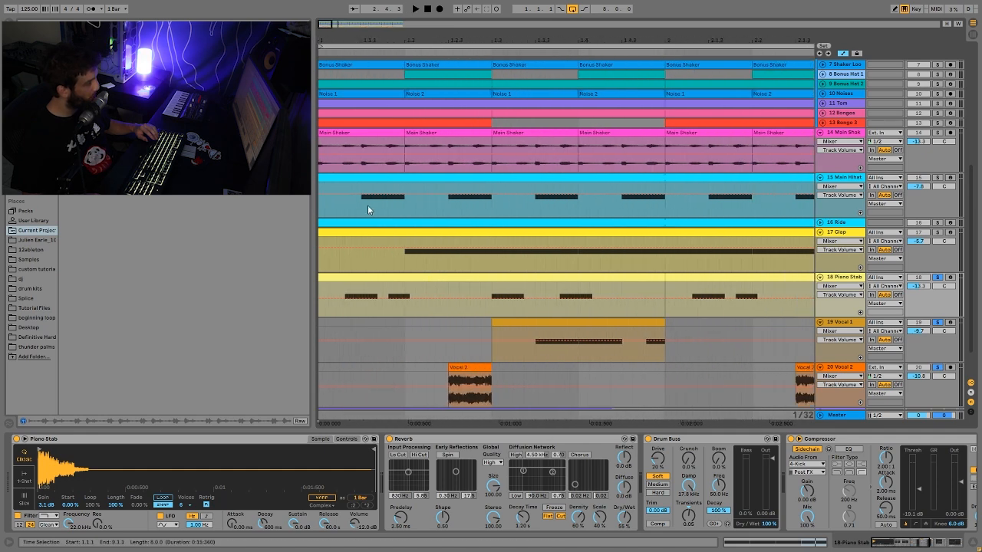
key(space)
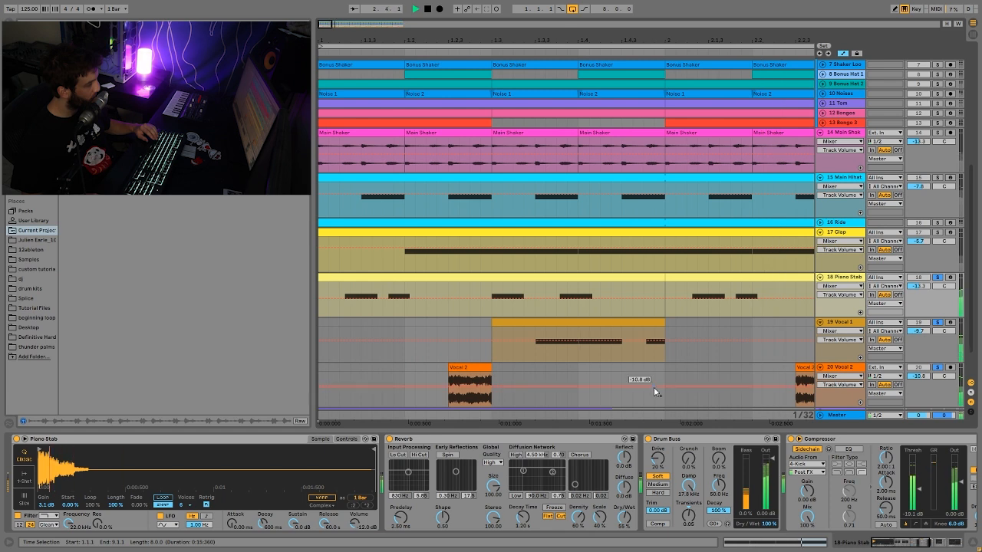
key(space)
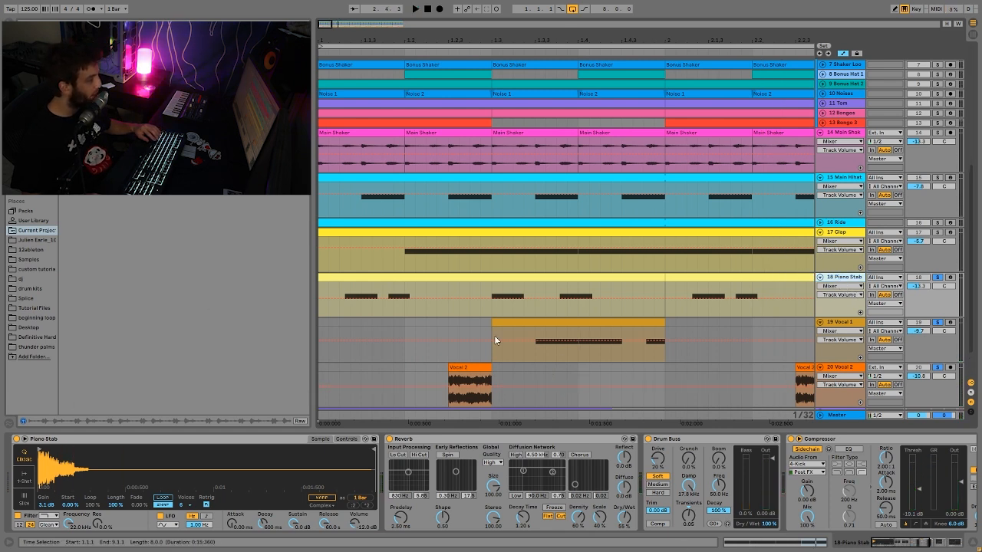
key(space)
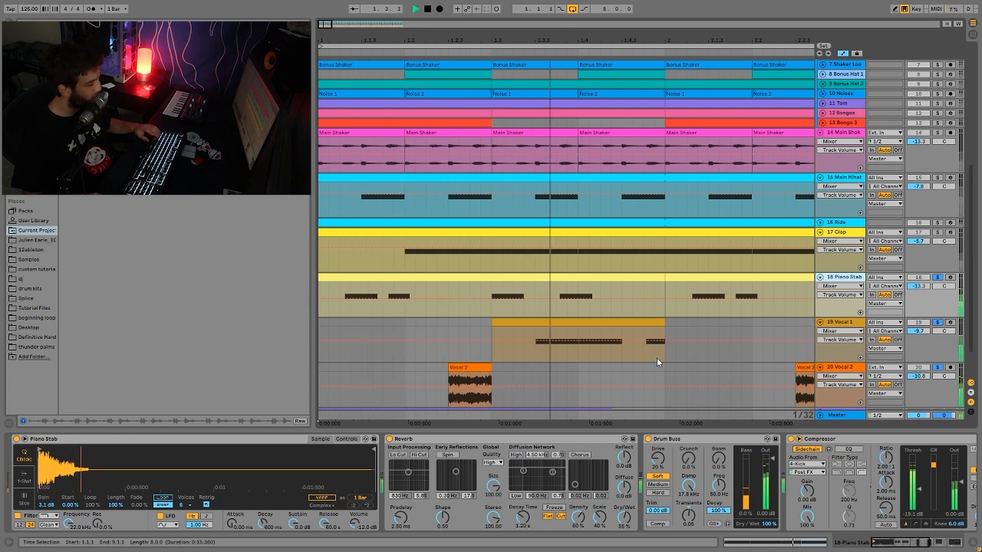
key(space)
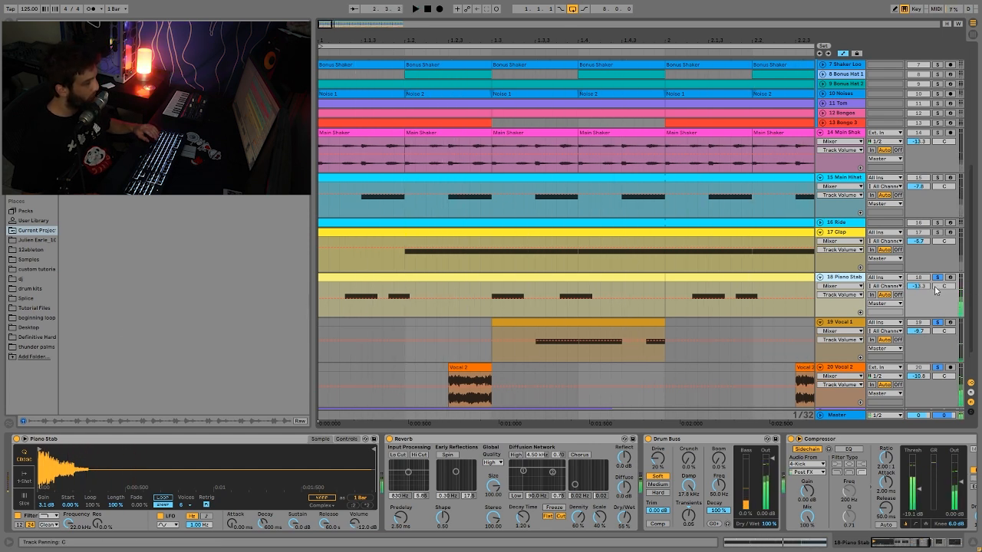
click(937, 277)
key(space)
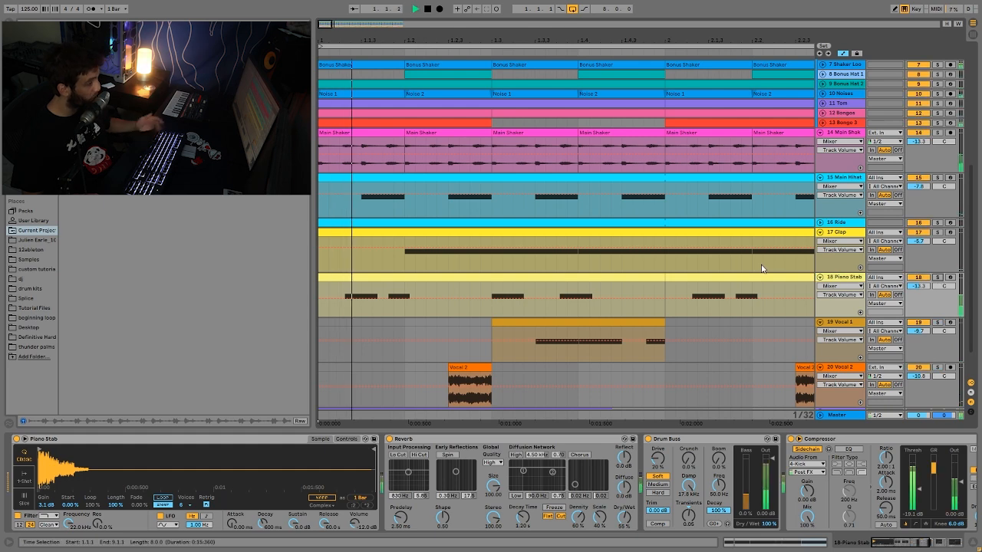
- Solo the Piano Stab and examine its Reverb, Drum Buss, Compressor, Auto Filter and EQ Eight settings
click(936, 277)
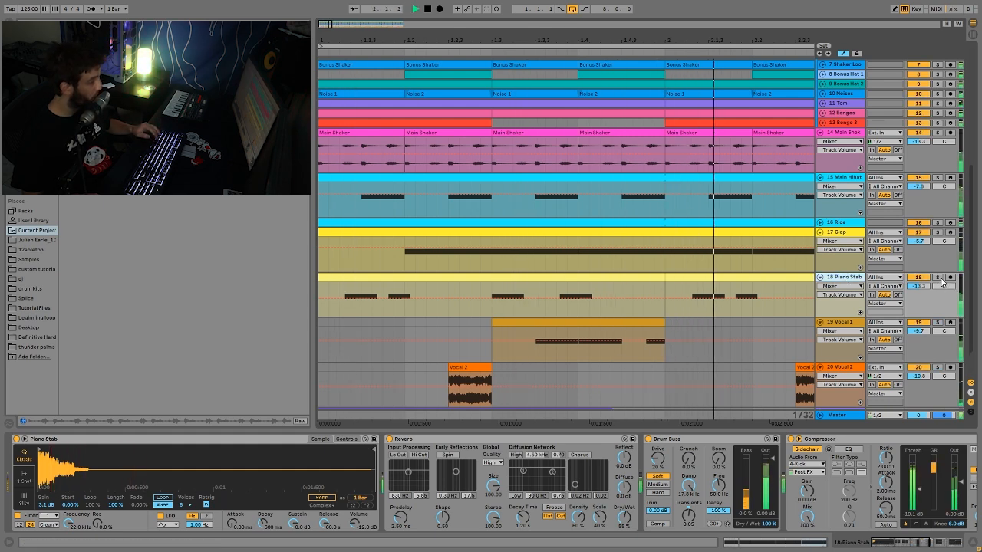
key(space)
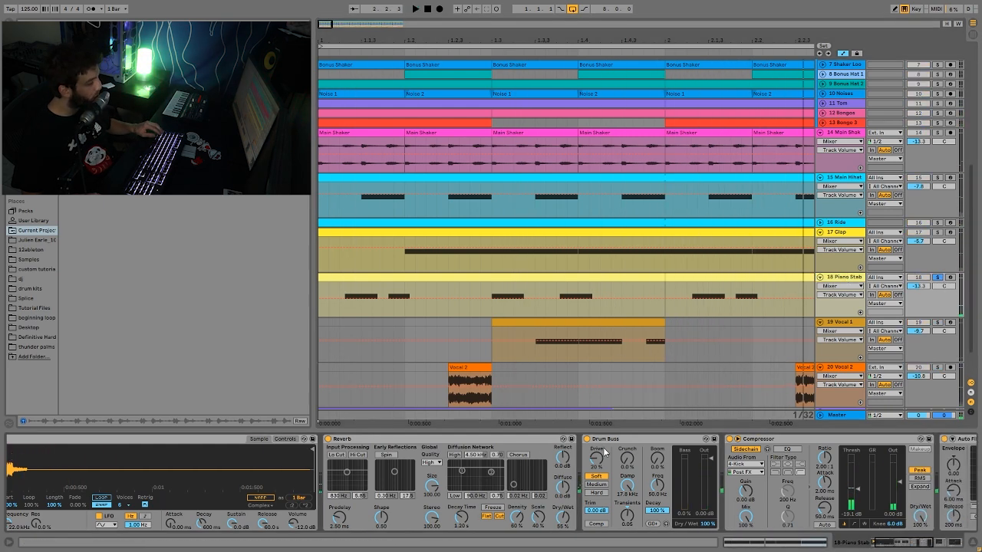
scroll(529, 518, right, 5)
scroll(583, 479, right, 8)
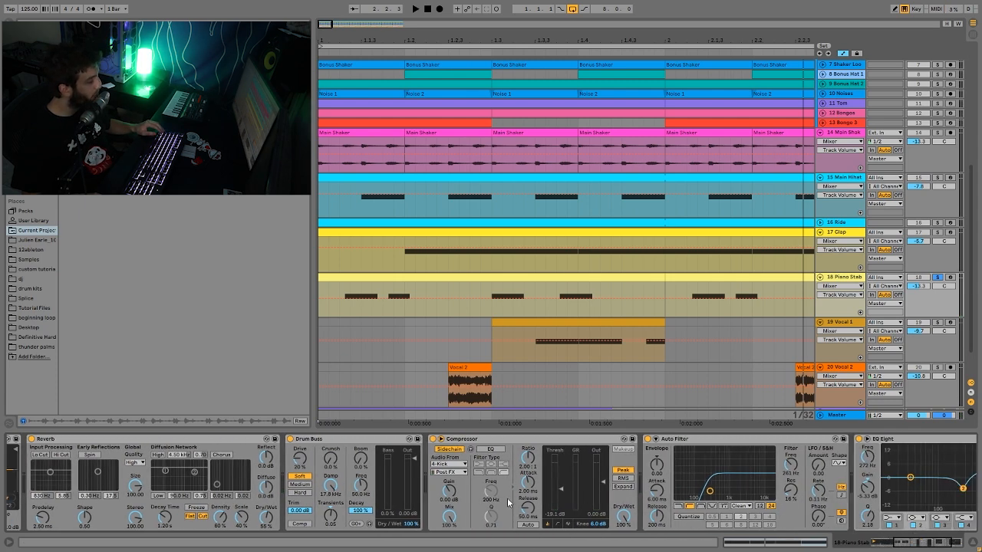
scroll(509, 502, right, 6)
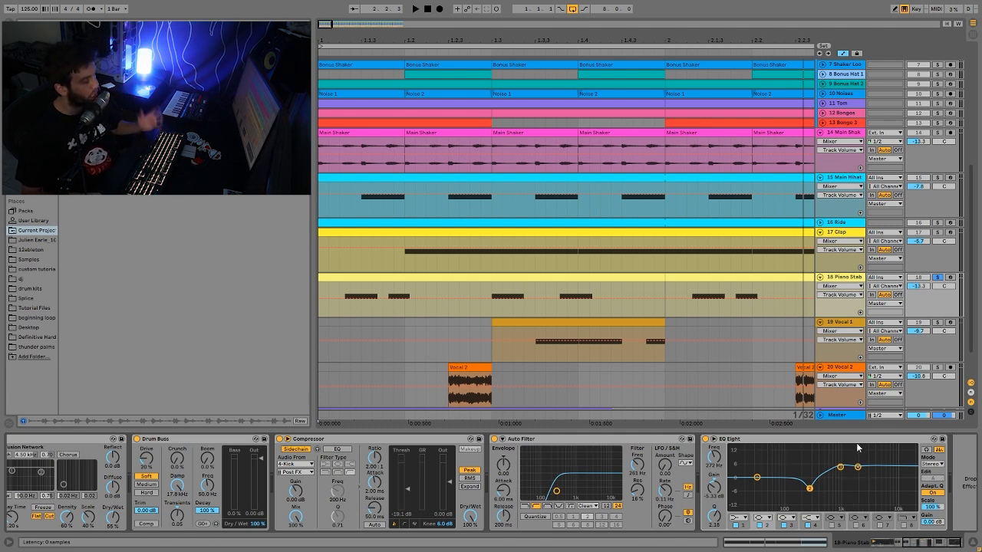
- Compare the soloed Piano Stab with its EQ Eight bypassed and enabled, leaving the EQ on
click(705, 439)
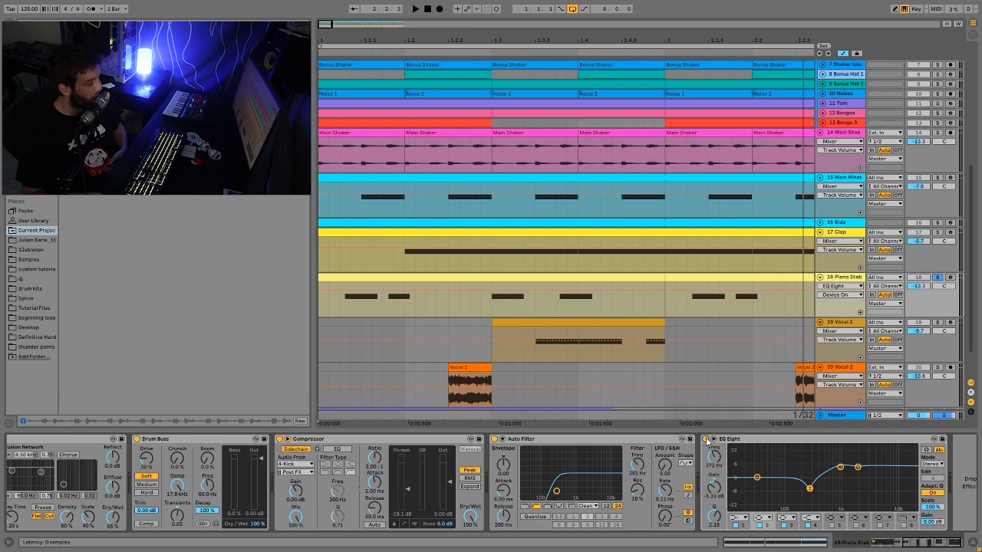
key(space)
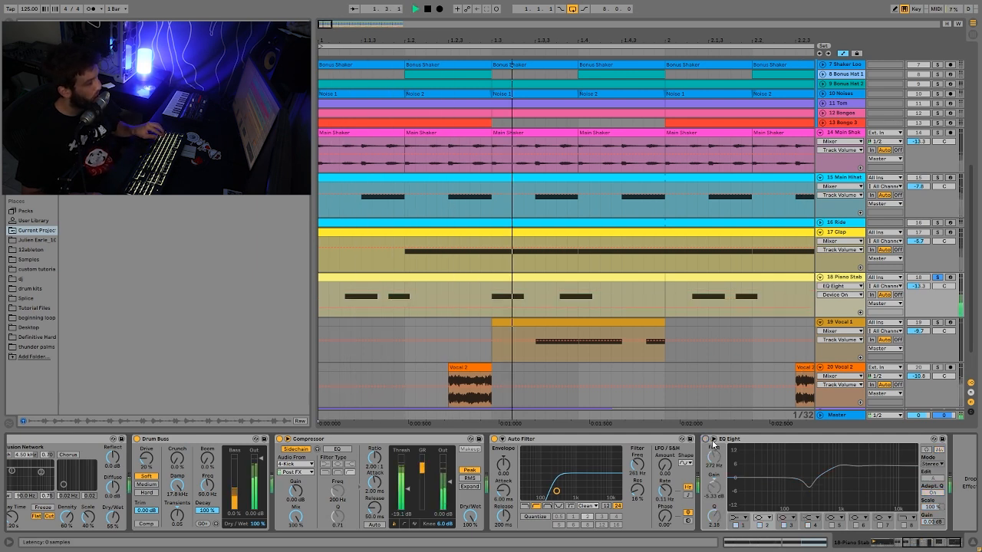
click(707, 440)
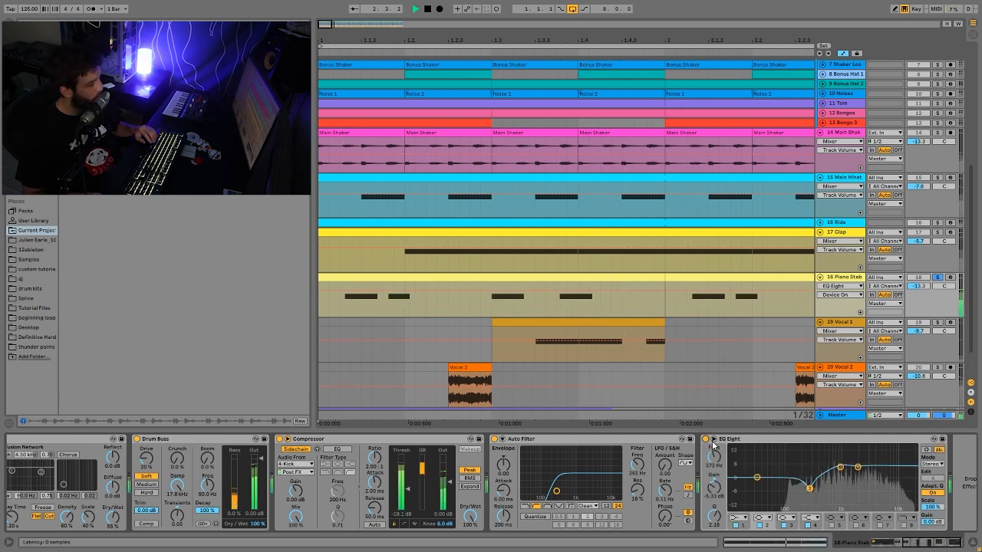
key(space)
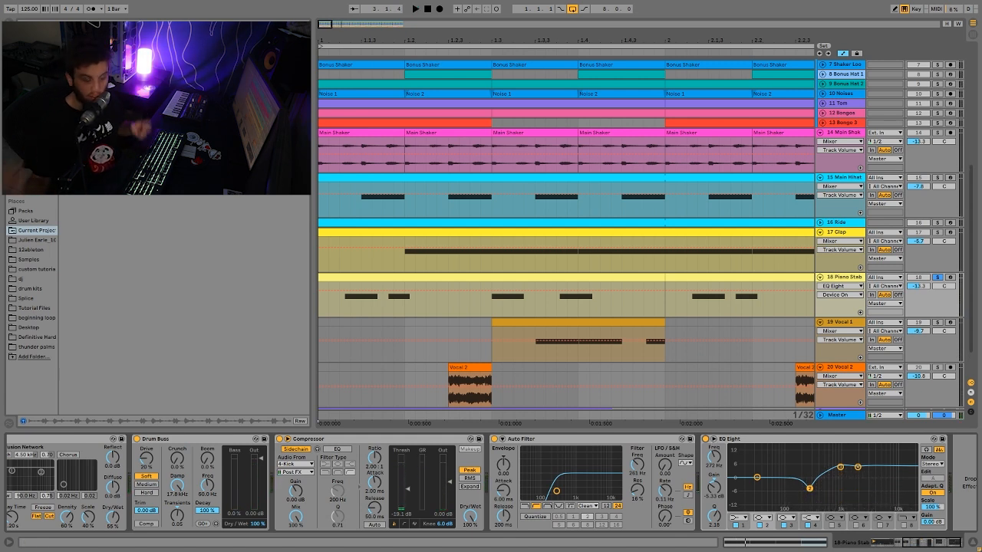
- Replay the soloed Piano Stab with its full device chain, and unsolo it to hear the full loop
key(space)
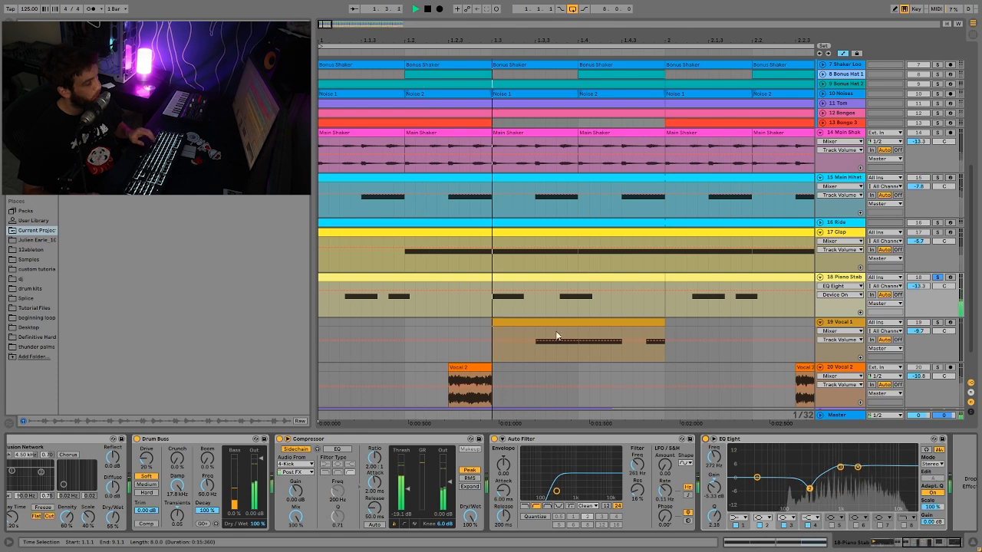
drag(581, 37, 580, 9)
key(space)
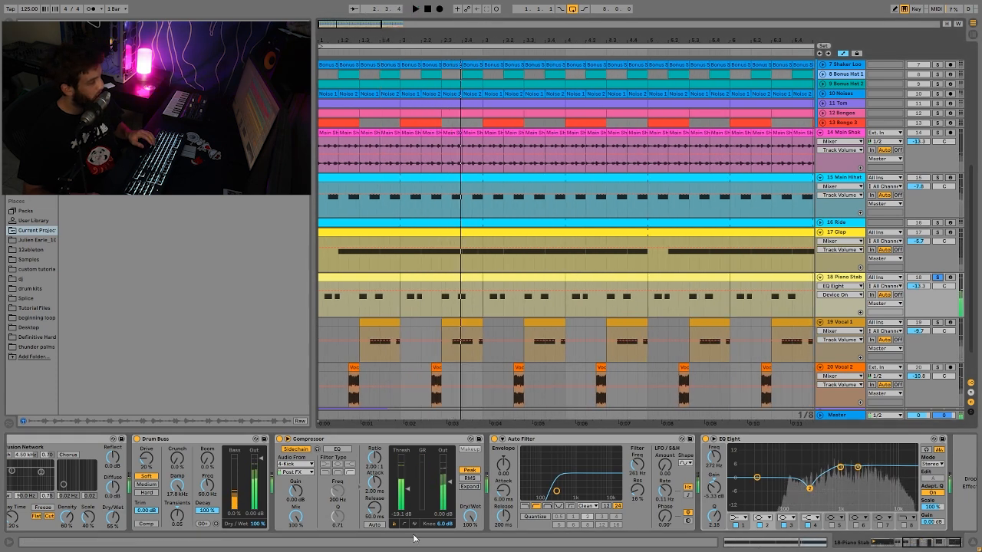
click(938, 278)
key(space)
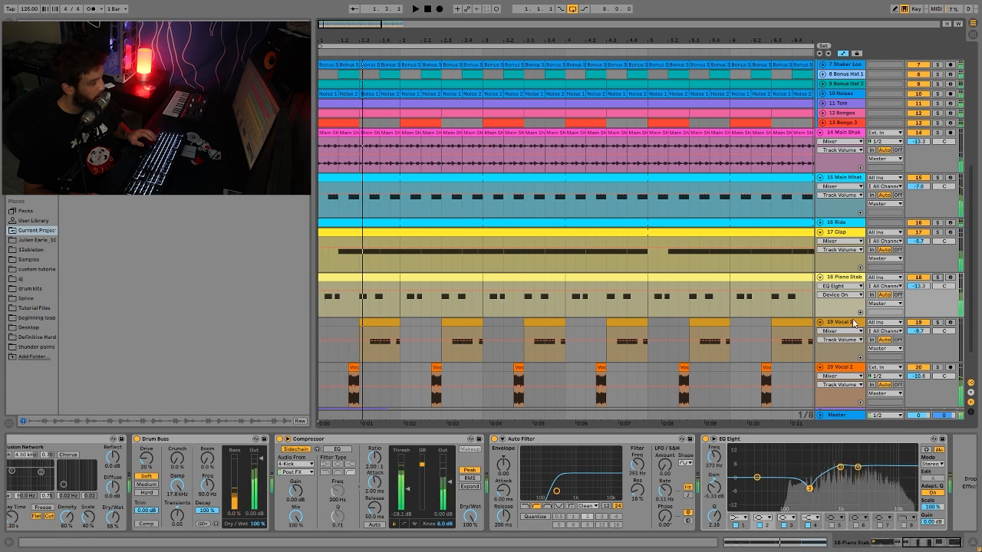
- Show the Vocal 1 sample, solo Vocal 1 and Vocal 2, and listen to both together from 1.2.1
click(854, 323)
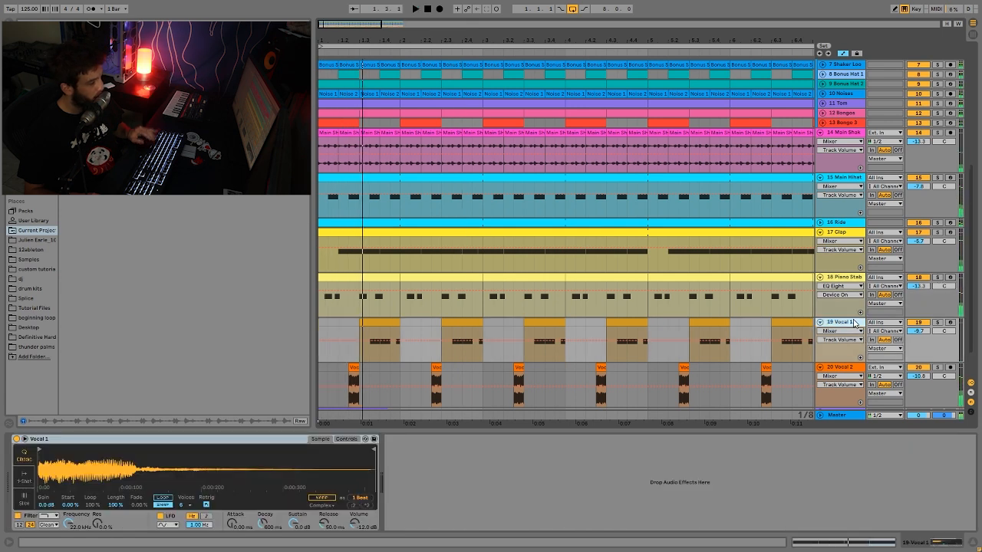
click(940, 323)
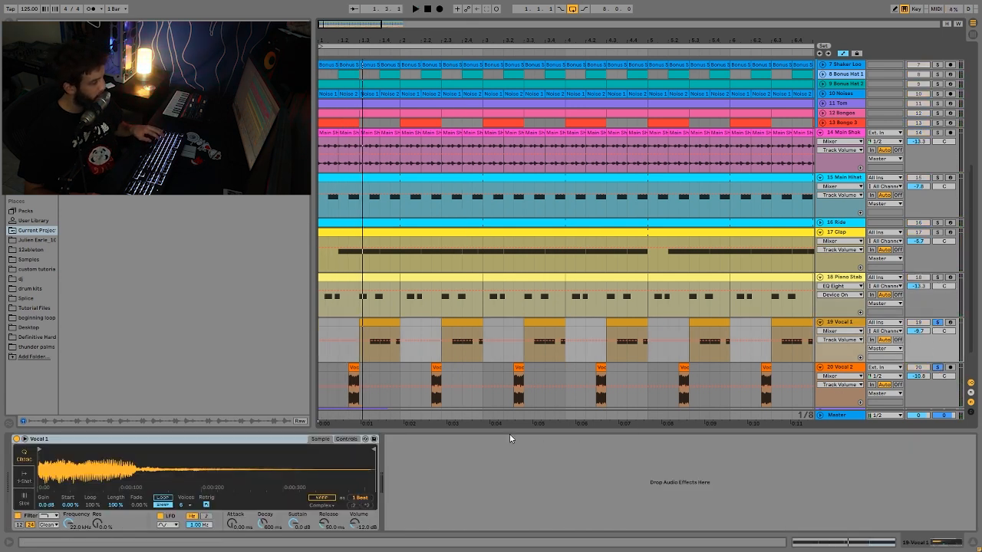
click(342, 368)
key(space)
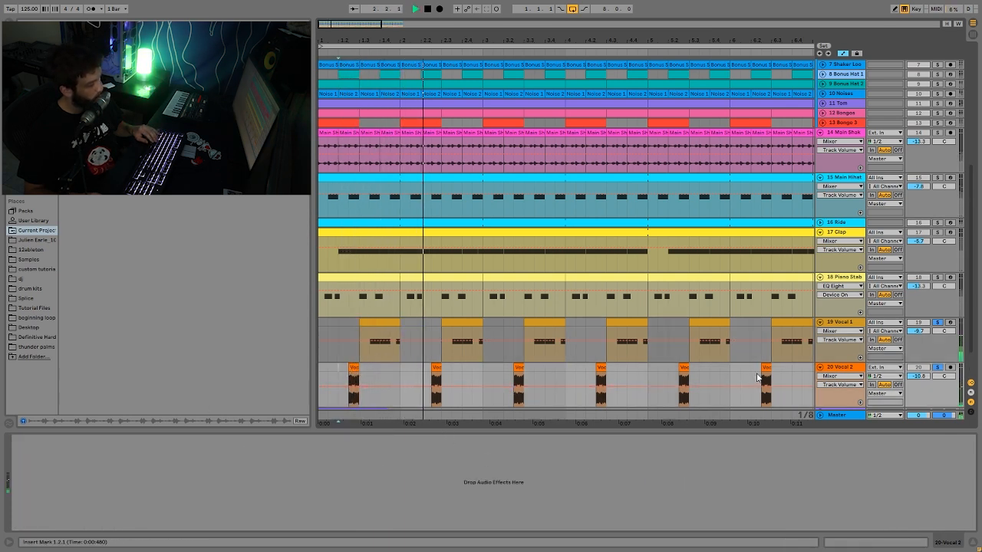
key(space)
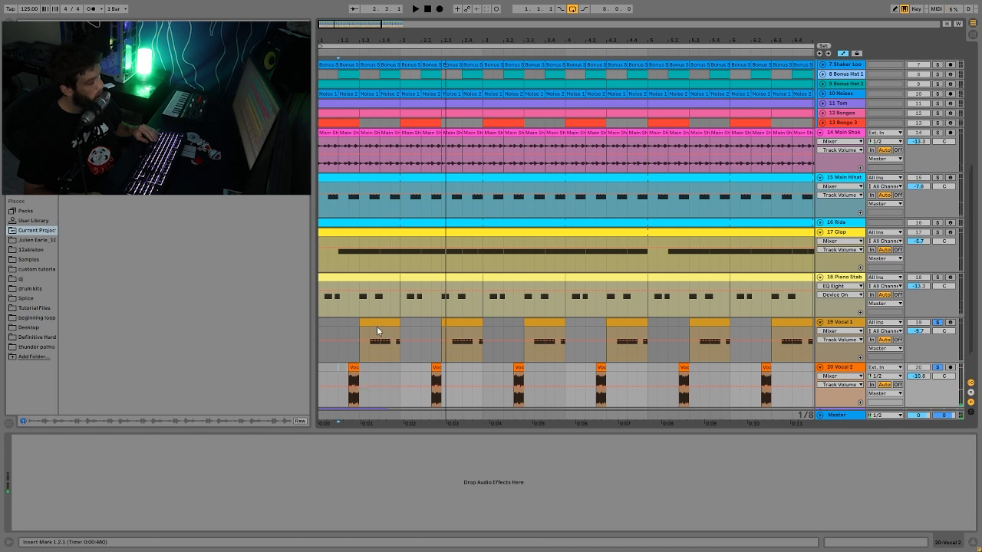
- Play the soloed vocals from 1.3.1, and replay them with the Piano Stab soloed alongside, from 1.1.1
click(362, 355)
key(space)
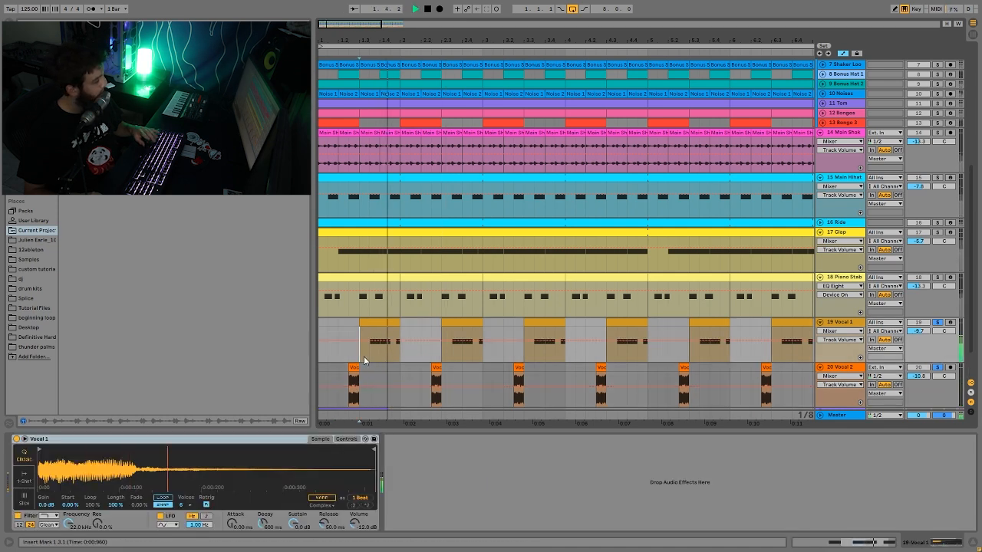
key(space)
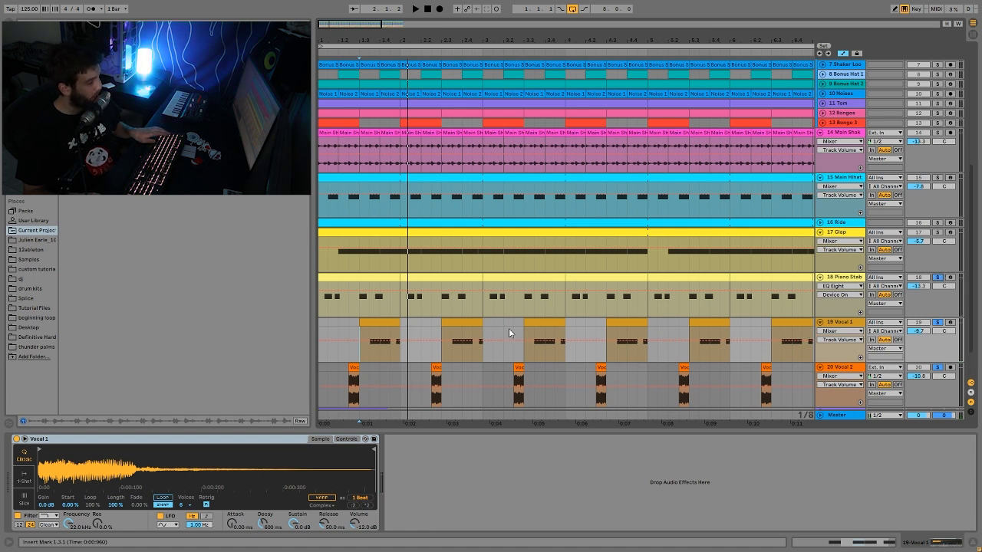
click(377, 287)
key(space)
click(842, 326)
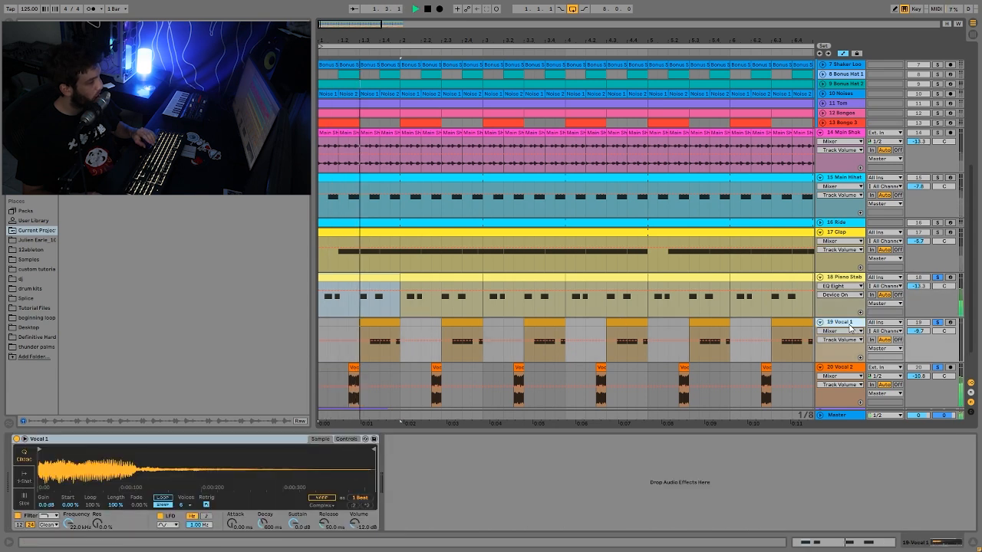
- Add Bass 1 and Bass 2 to the soloed Piano Stab and vocals, and listen to the combination
scroll(933, 284, up, 4)
scroll(934, 284, up, 3)
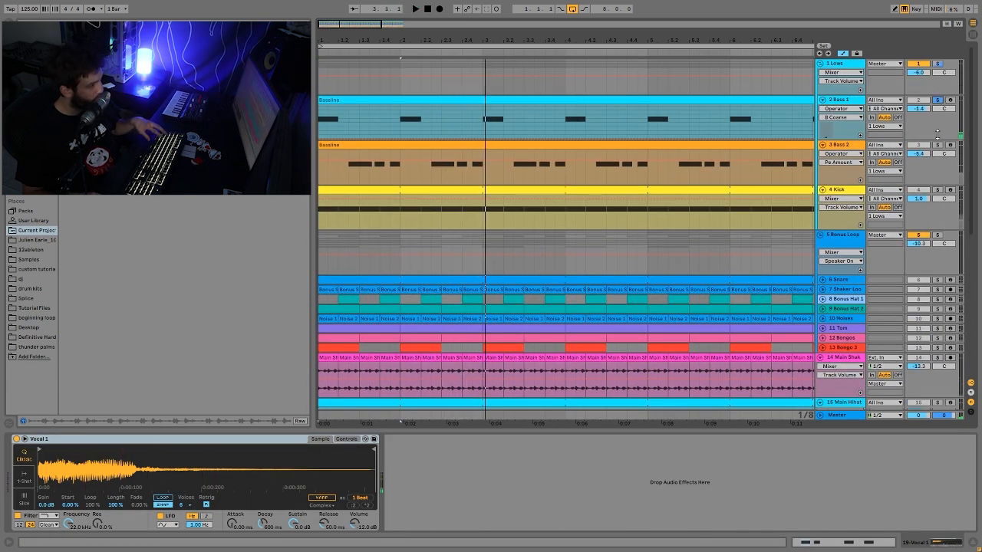
click(938, 144)
key(space)
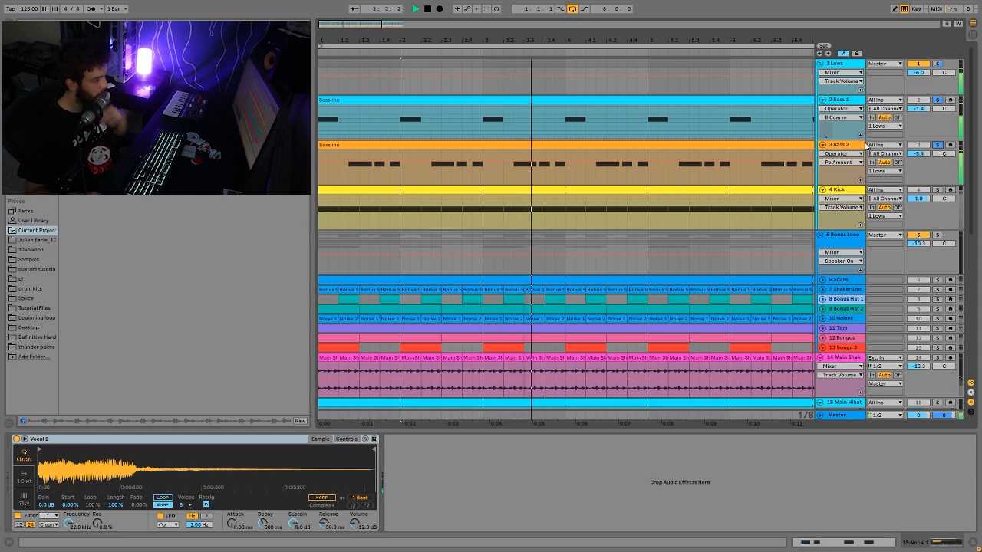
key(space)
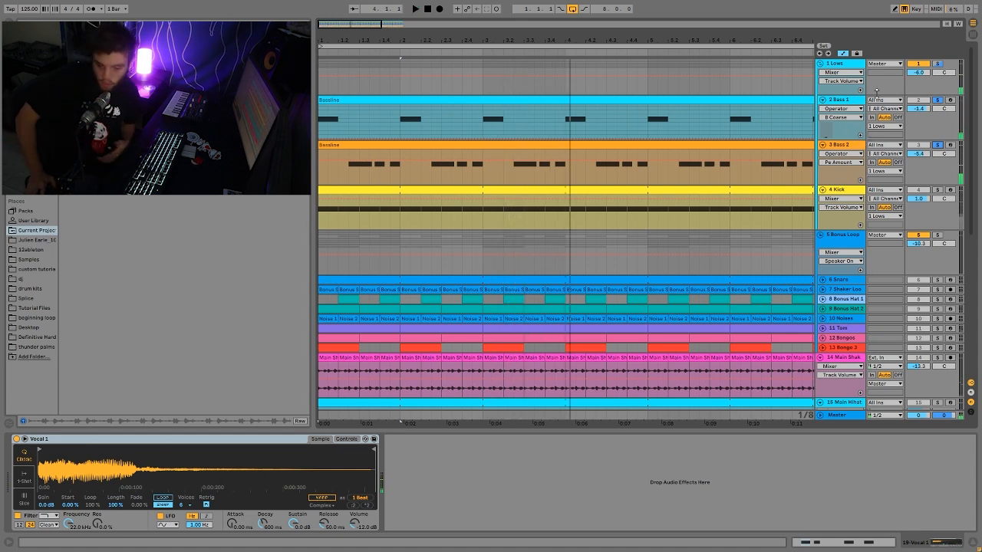
- Replay the soloed basses, Piano Stab and vocals together, and unsolo them to hear the full loop
scroll(826, 253, down, 6)
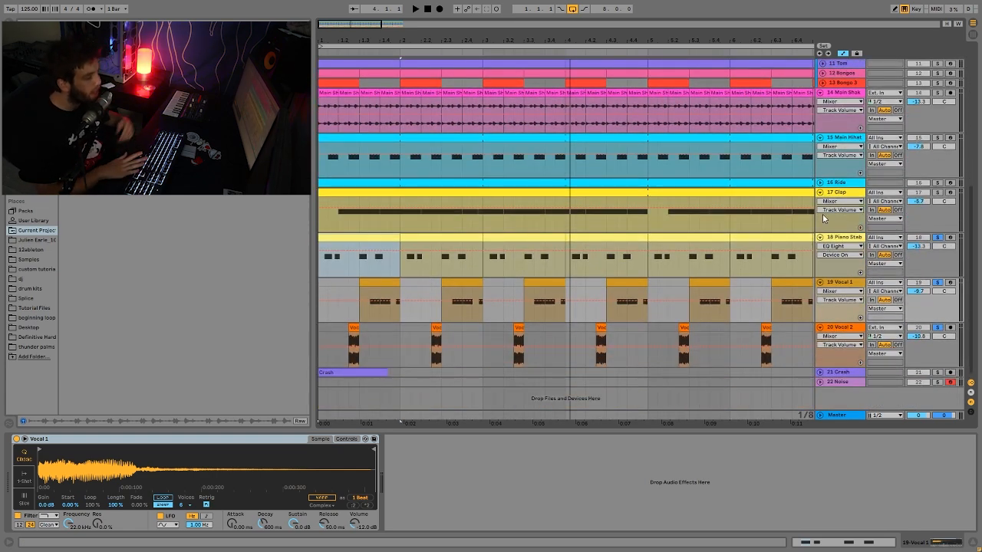
key(space)
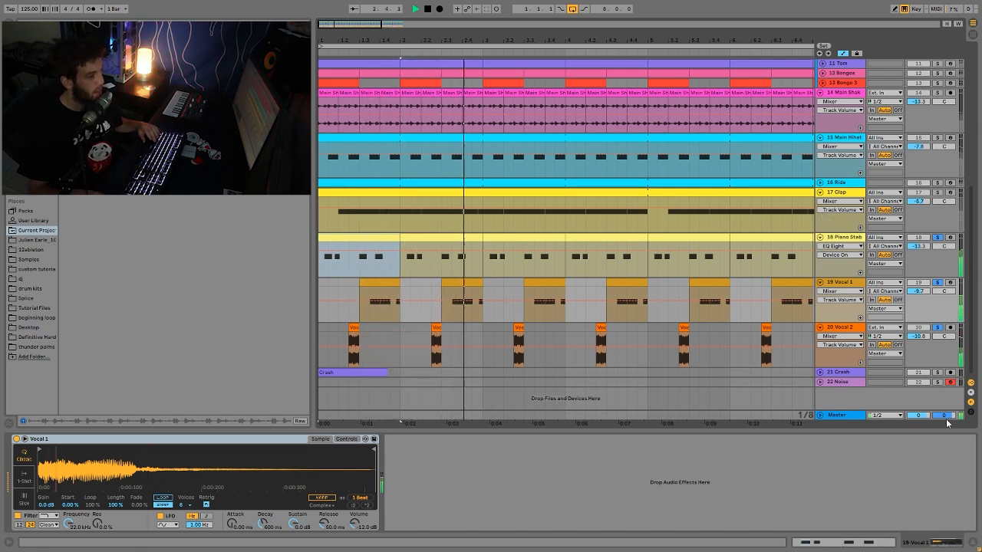
key(space)
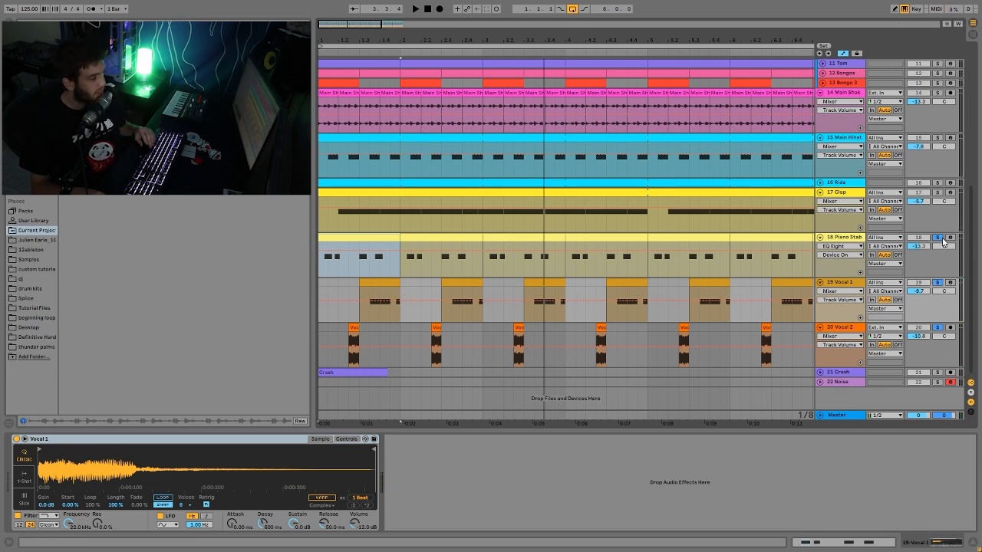
key(space)
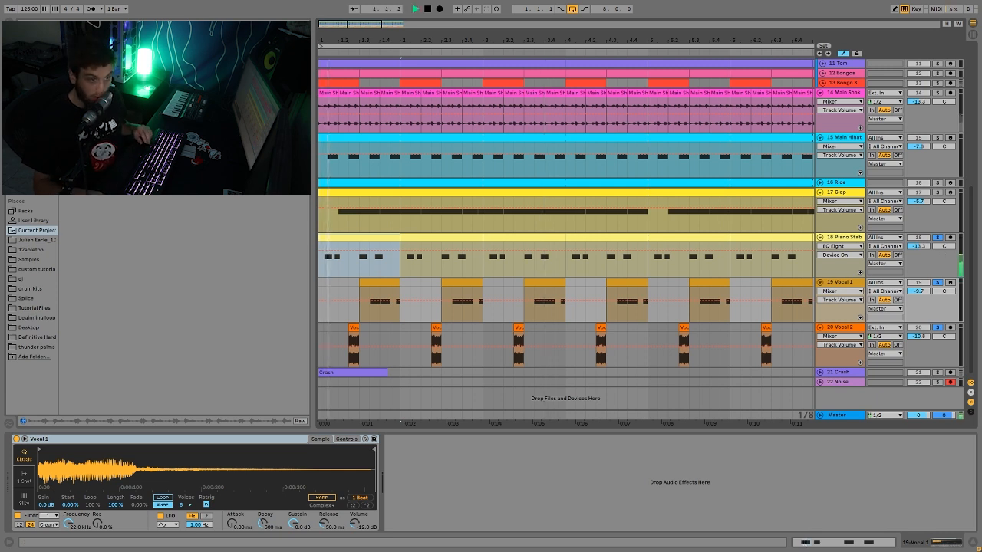
click(939, 238)
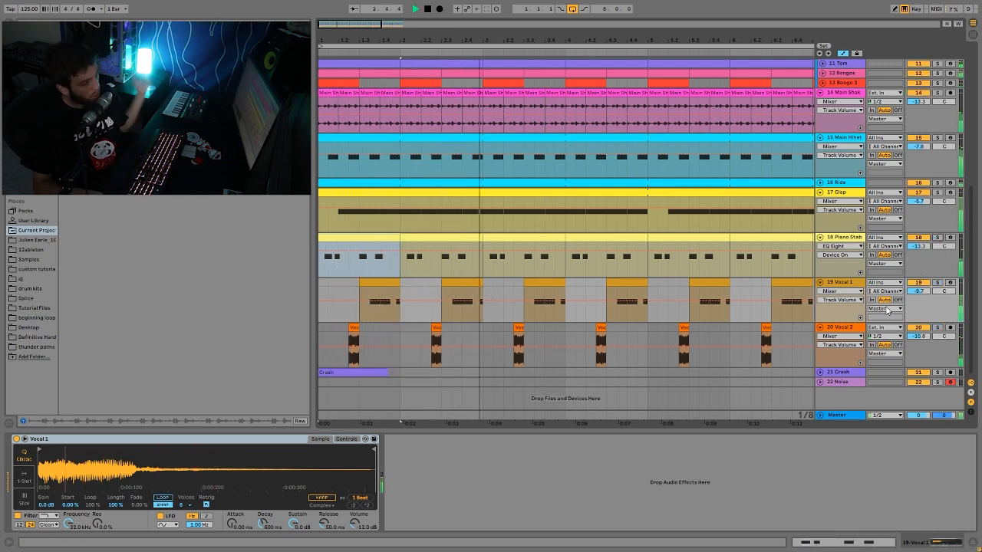
key(space)
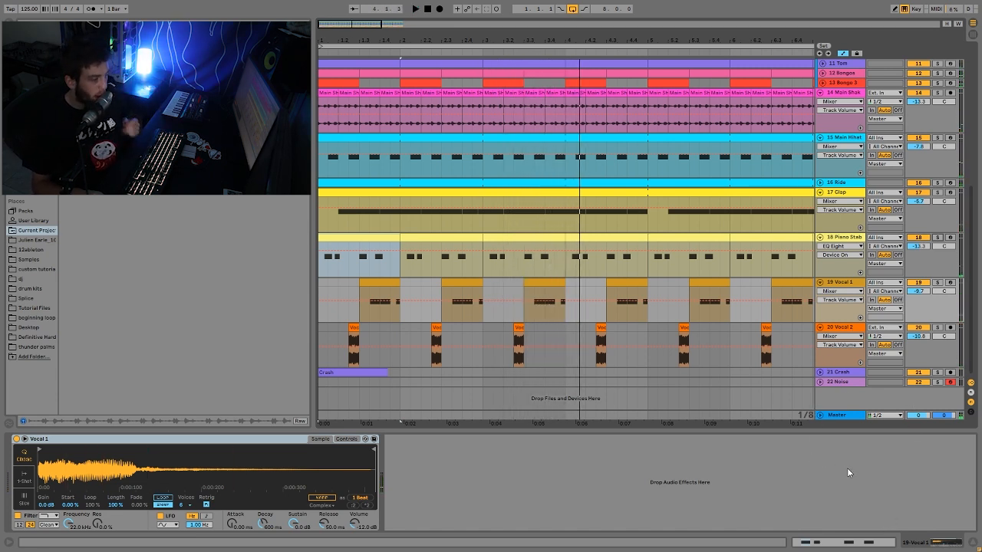
- Locate the Crash and Noise clips, play the full loop from the Noise clip at 7.3.1, and unfold the Noise track
drag(582, 39, 579, 19)
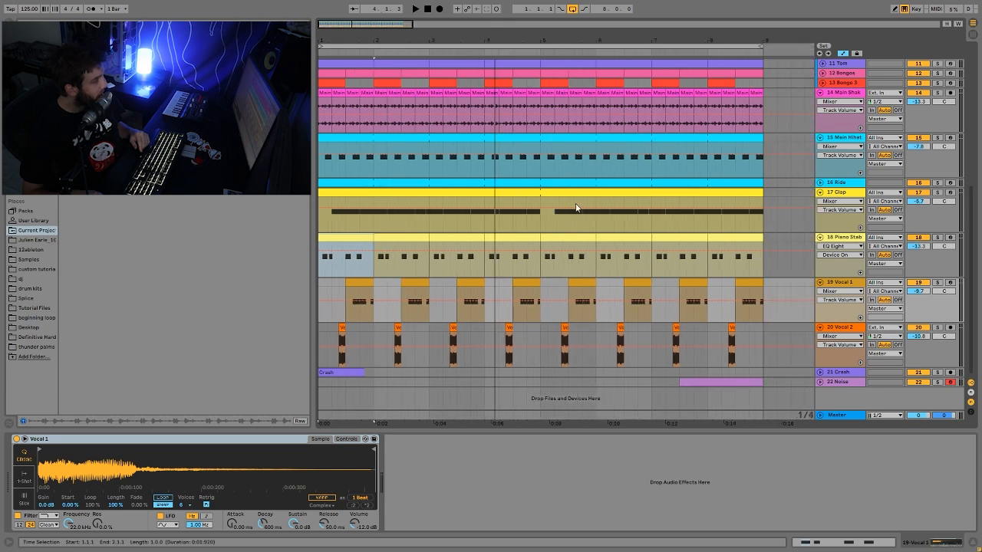
click(334, 372)
key(space)
click(748, 382)
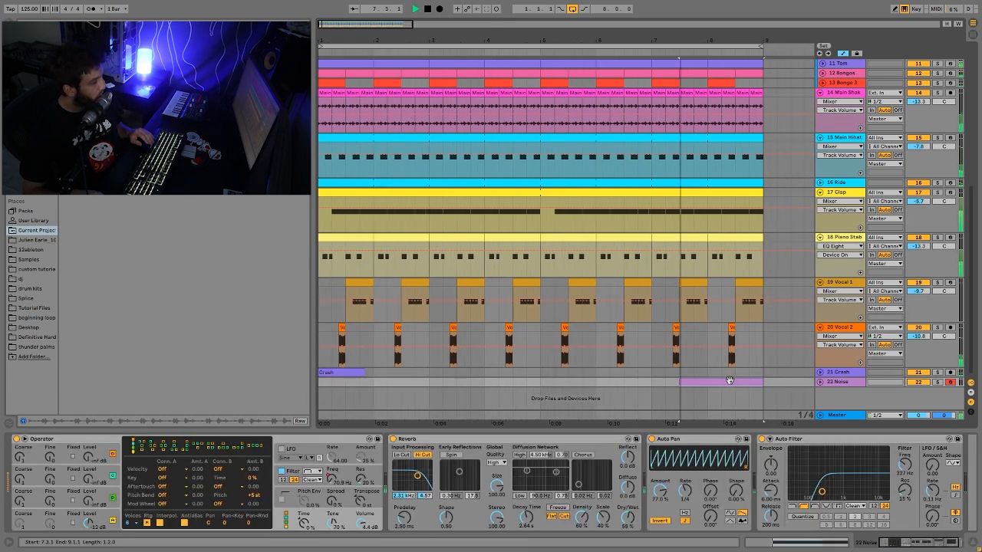
click(820, 382)
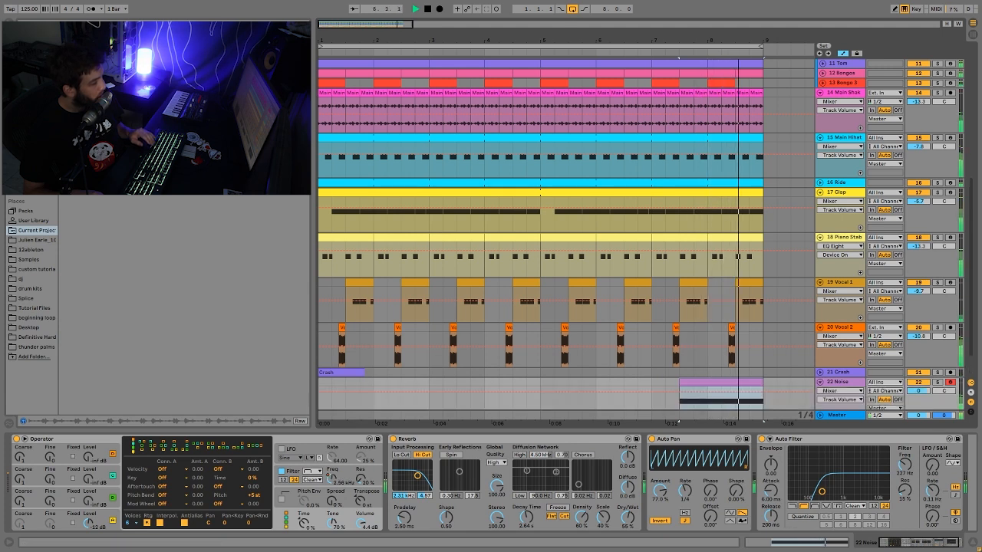
- Solo the Noise track and examine its Operator oscillator, filter envelope and Filter Freq automation
click(936, 382)
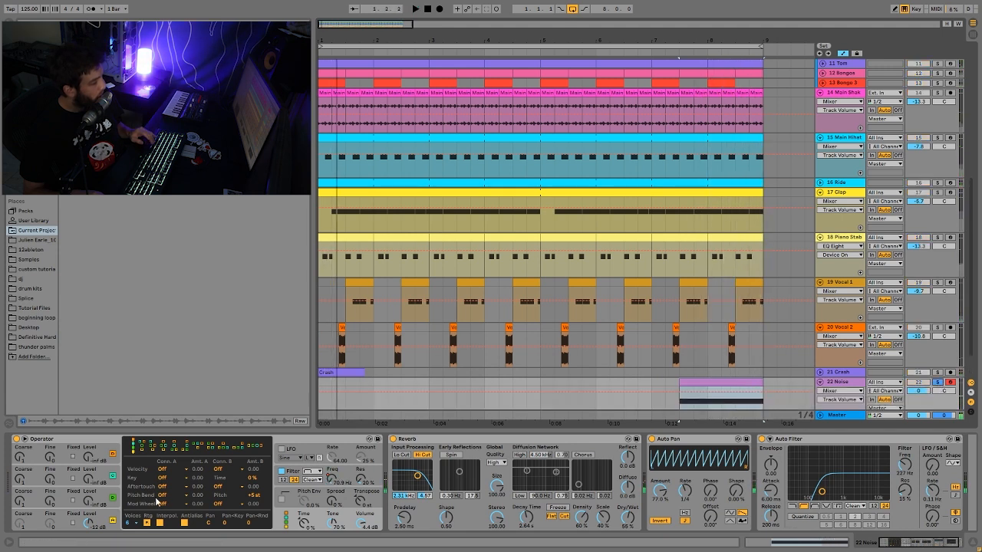
click(113, 517)
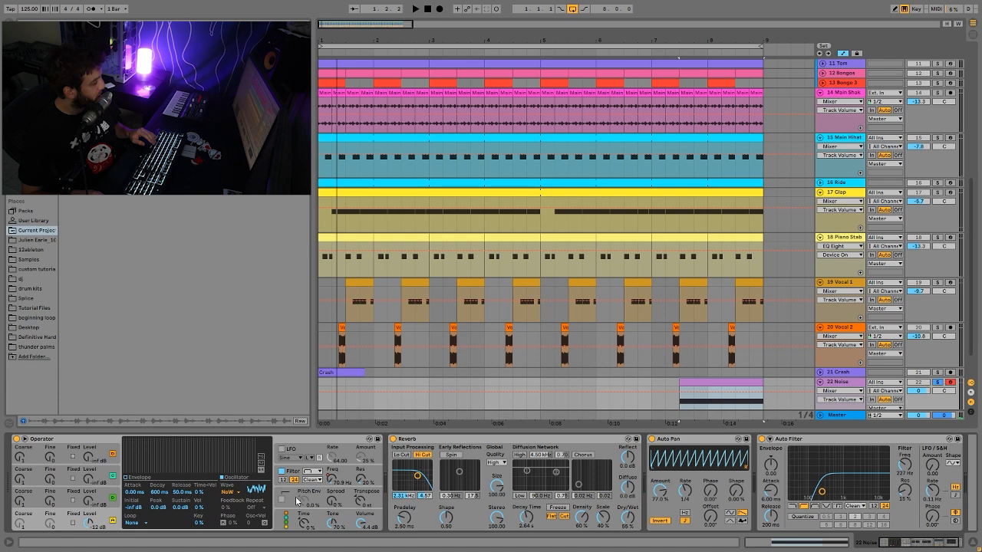
click(332, 479)
scroll(766, 364, down, 3)
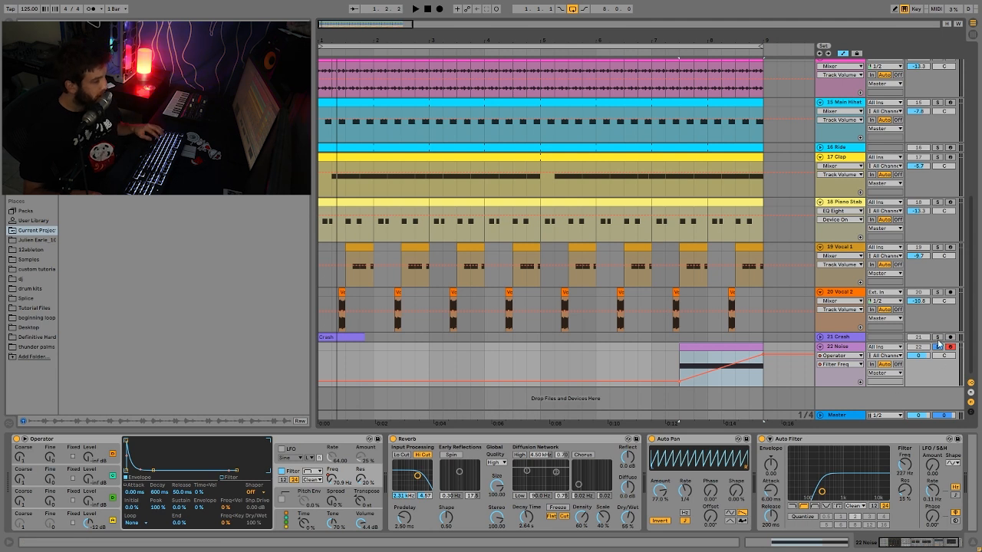
- Solo the Crash with the Noise, play both from 8.1.1 into the loop start, and unsolo them
click(341, 336)
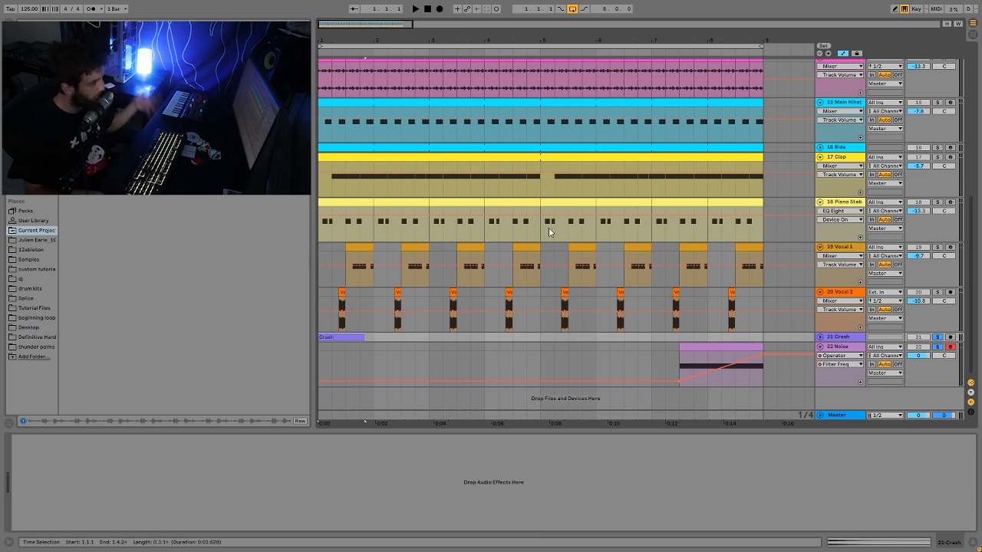
click(713, 335)
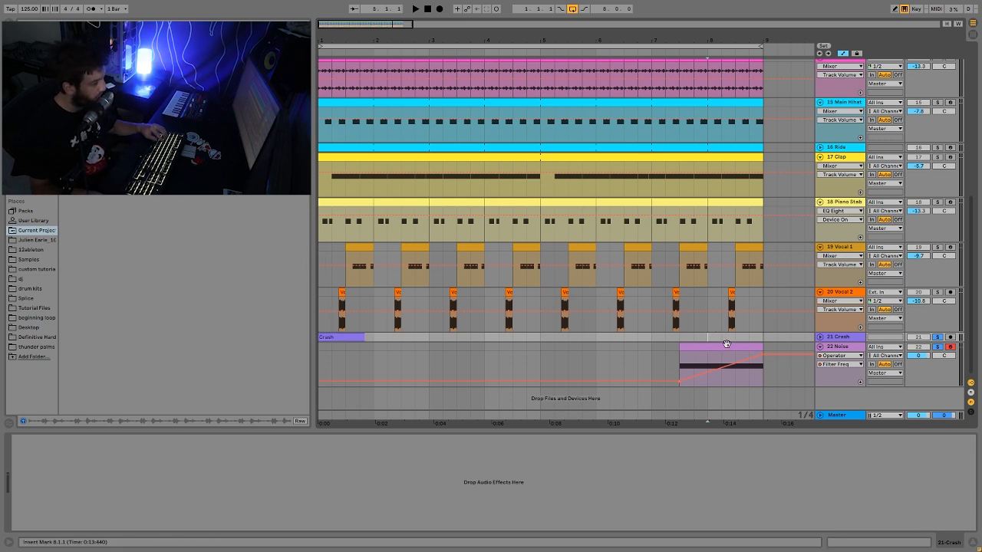
key(space)
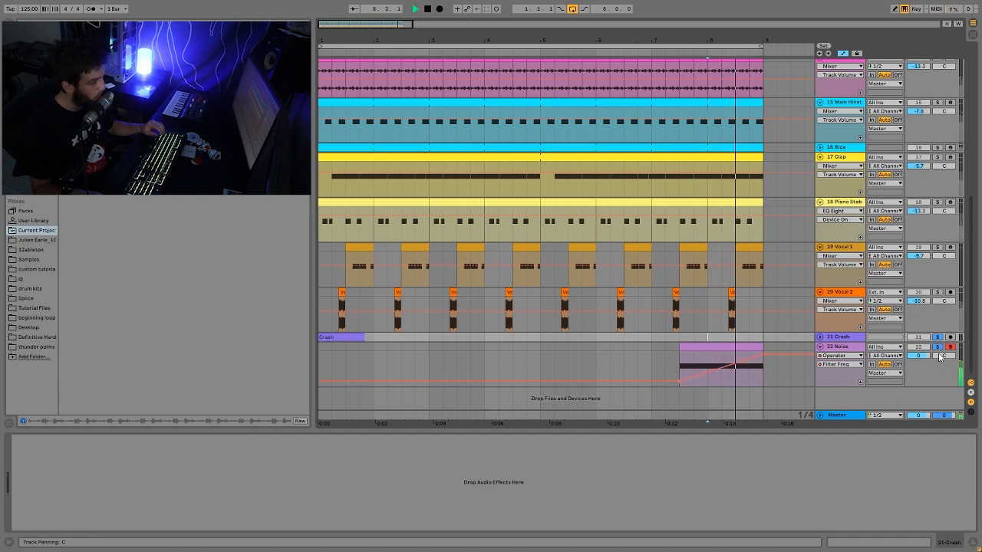
key(space)
- Try ending the Kick clip at 8.1.1, listen to the transition from 7.3.1, and undo the trim
scroll(736, 307, up, 6)
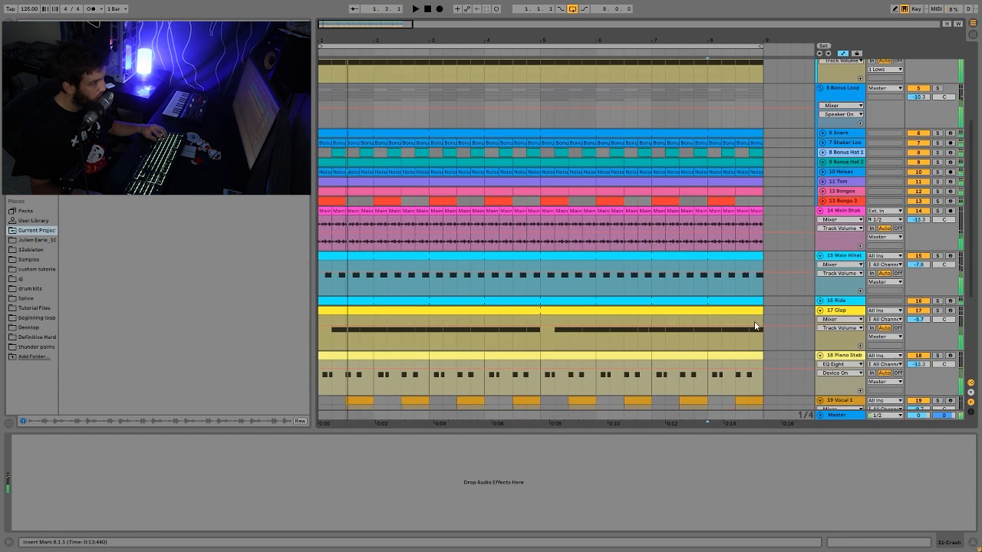
scroll(775, 203, up, 2)
drag(764, 198, 707, 197)
click(687, 178)
key(space)
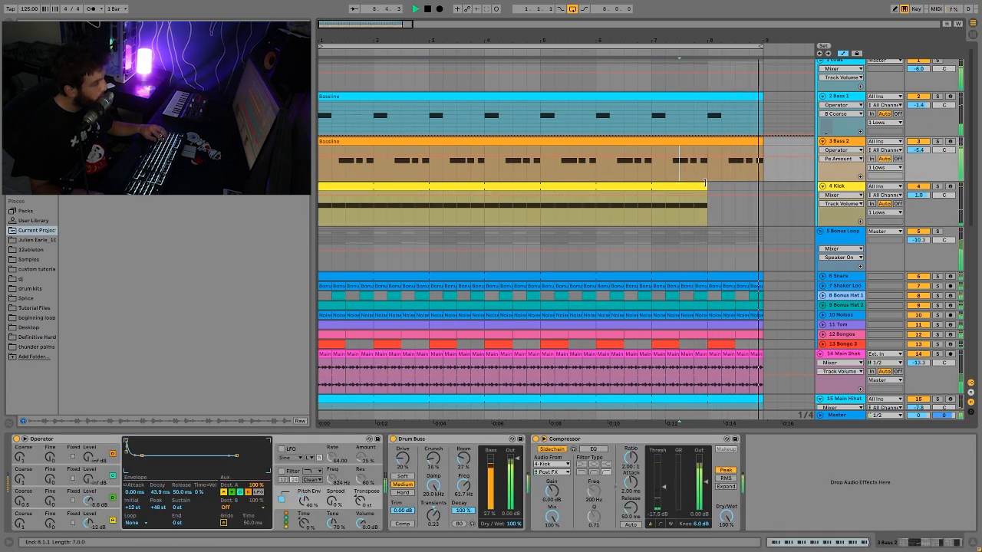
key(ctrl+z)
- Stop playback, return to the start of the arrangement, and play the full loop with all tracks
scroll(725, 232, down, 10)
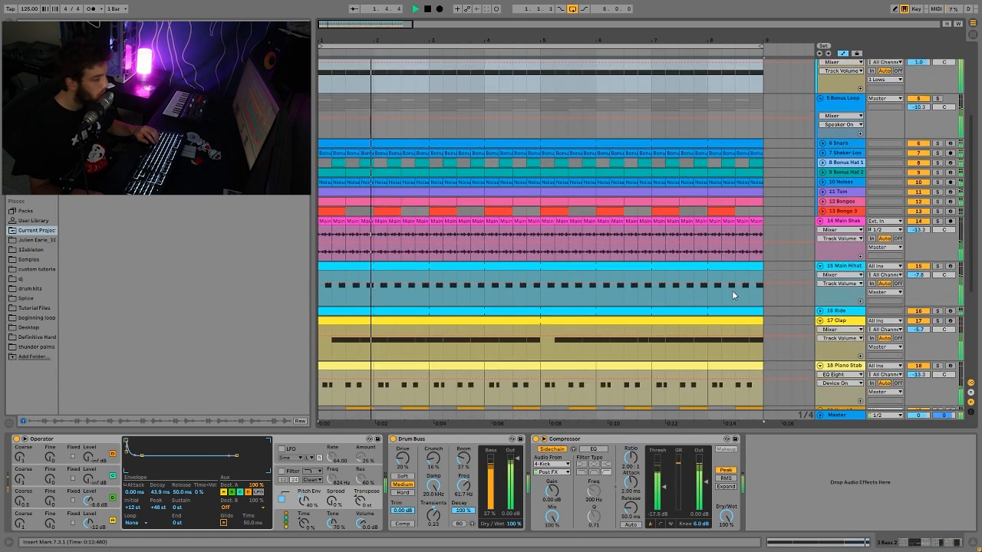
key(space)
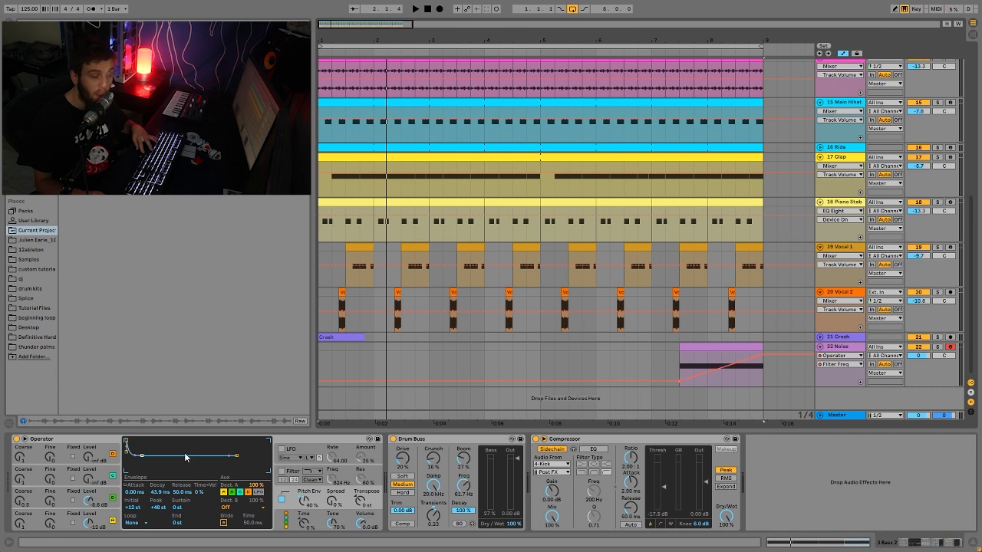
click(430, 12)
key(space)
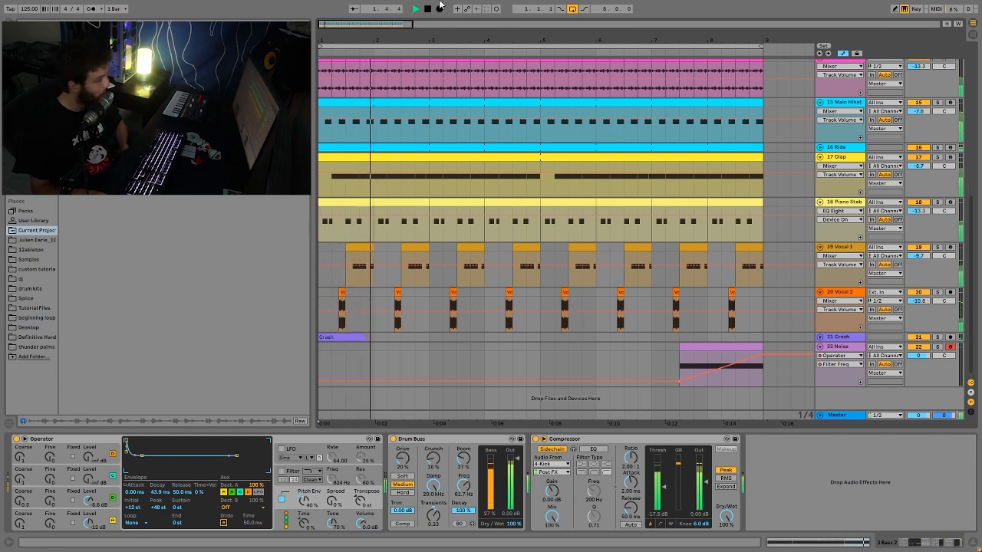